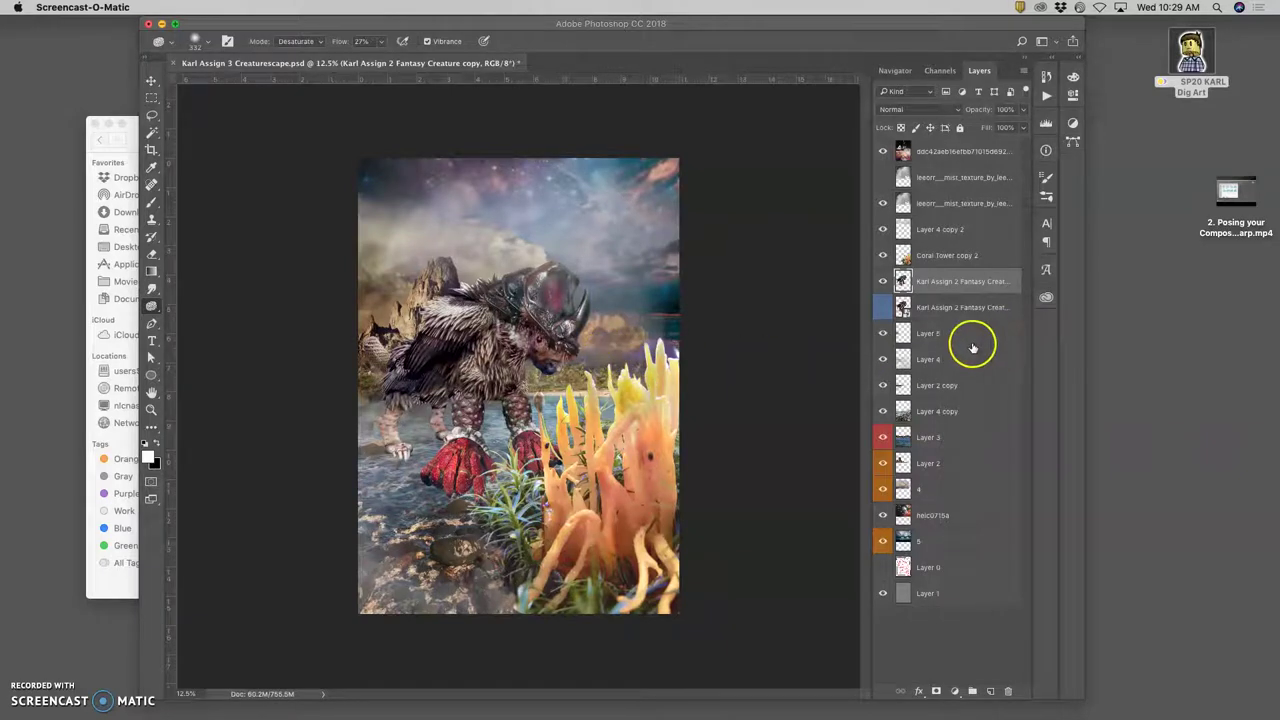
Step: Compare the creature before and after its Puppet Warp by stepping back in the history and toggling the warp
key("super+r")
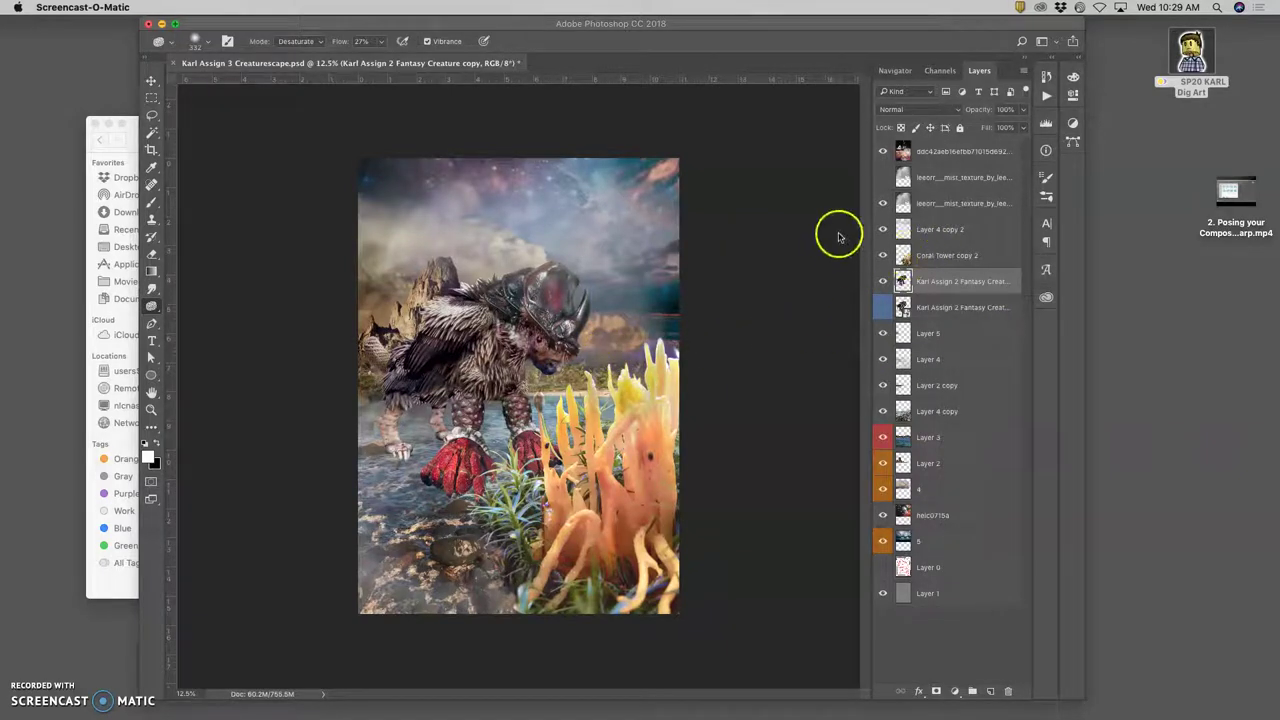
left_click(1046, 80)
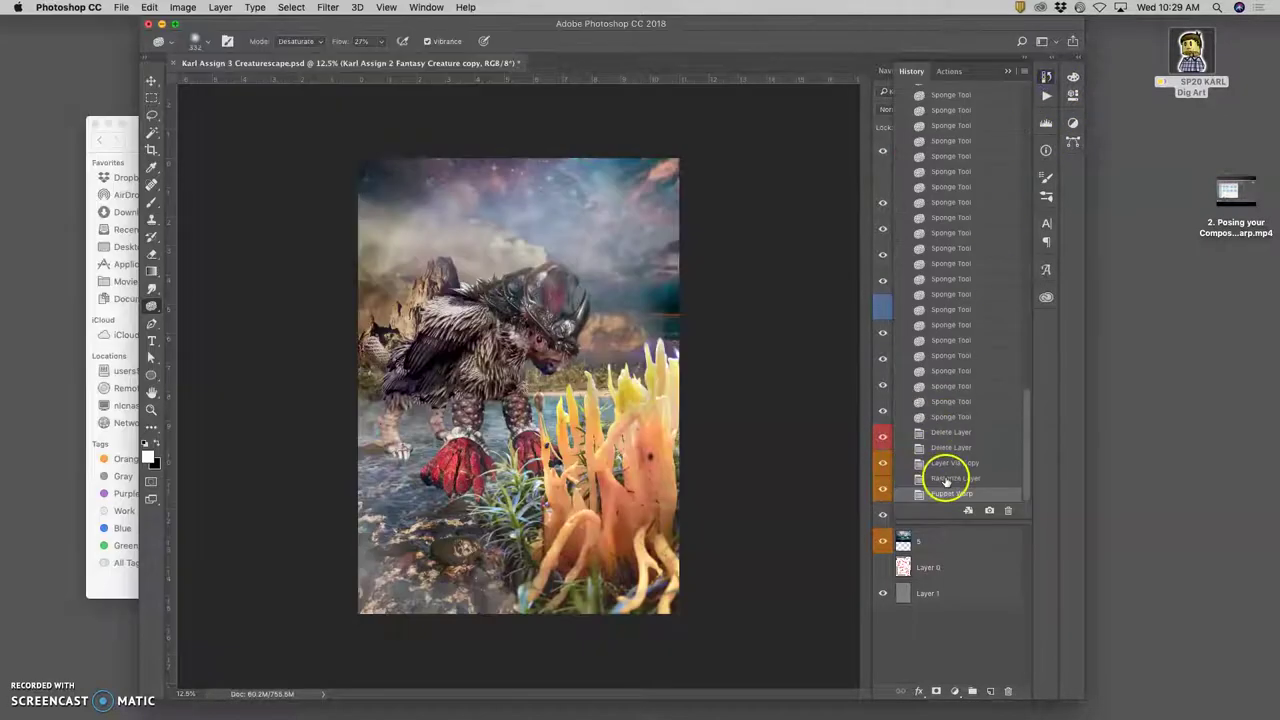
left_click(946, 479)
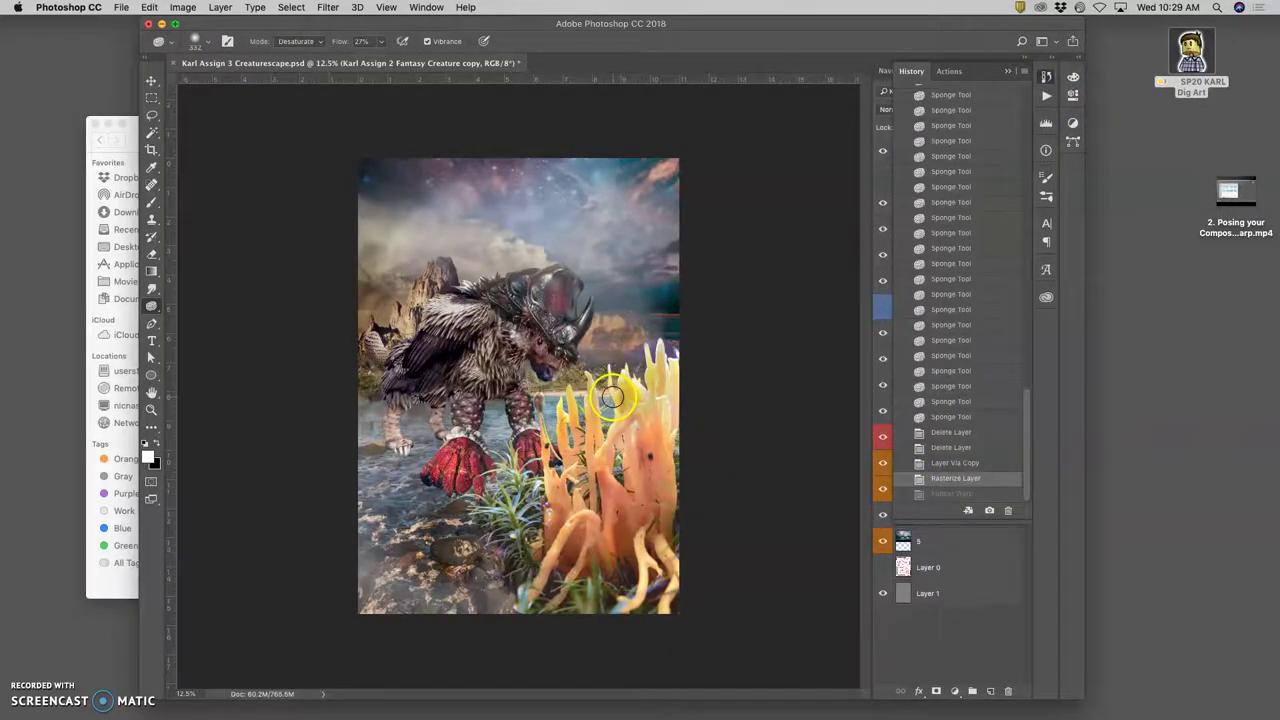
key("super+equal")
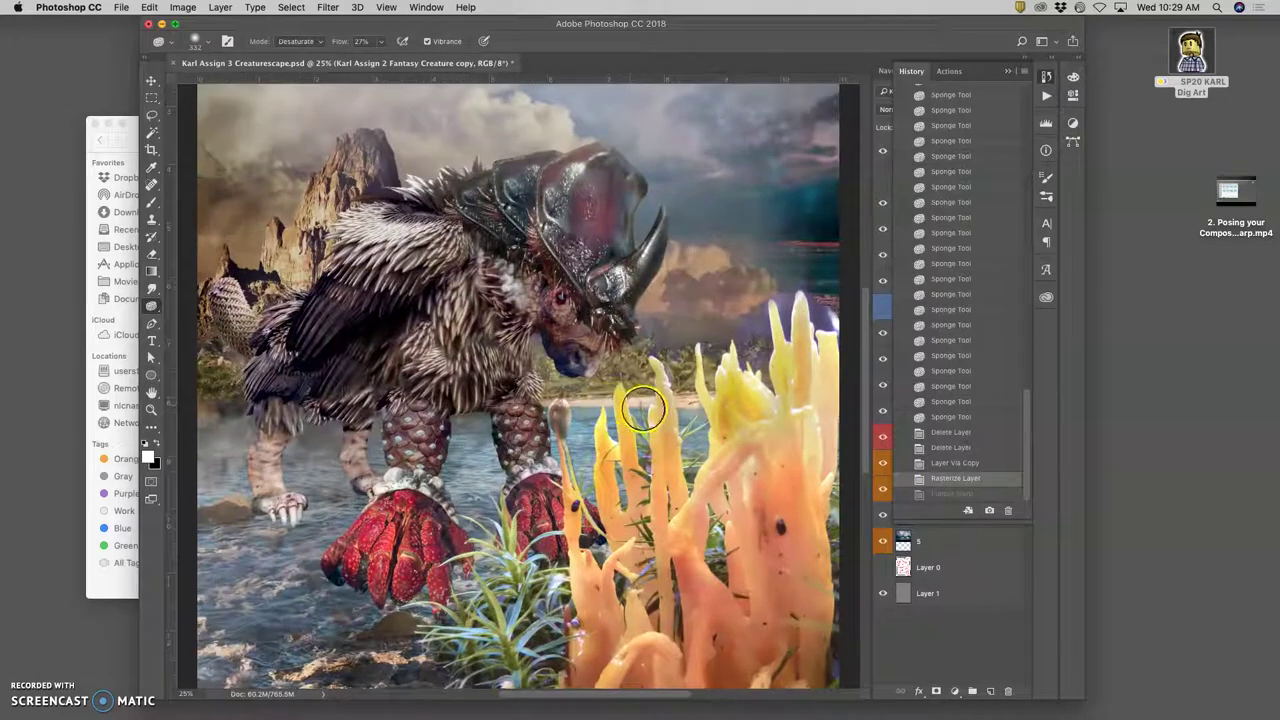
key("super+z")
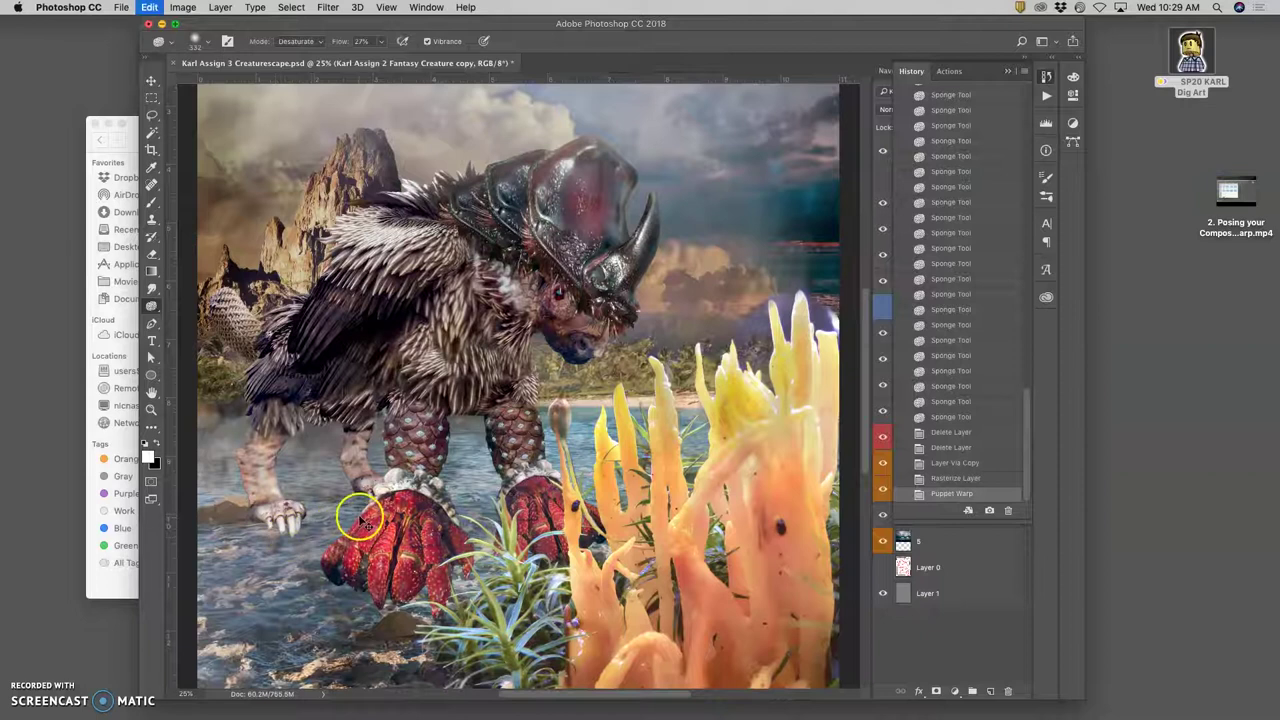
key("super+z")
key("super+z")
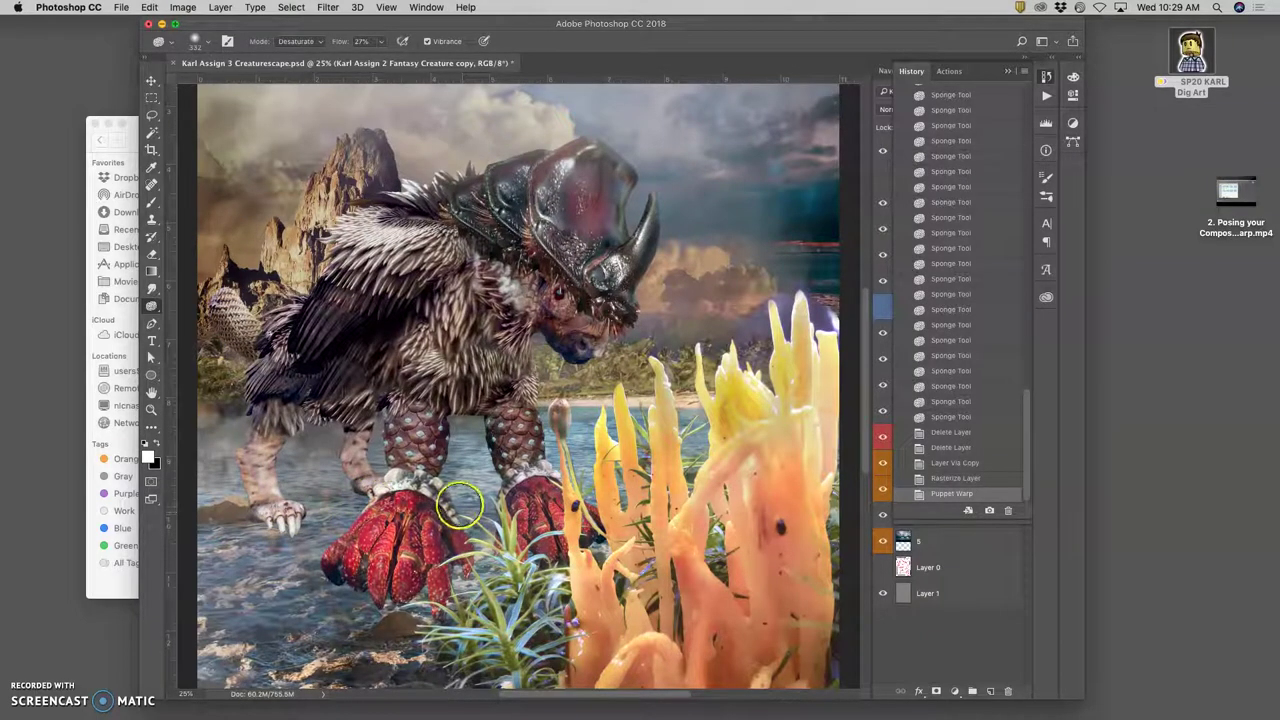
key("super+z")
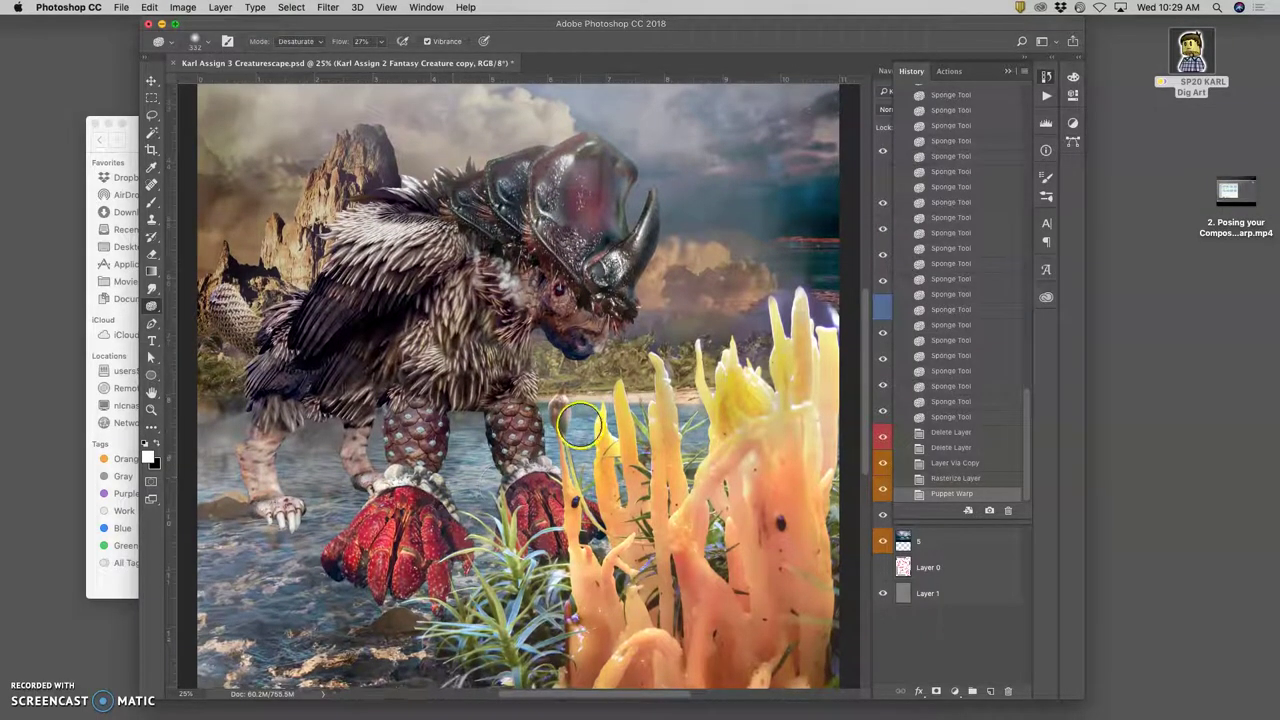
scroll(578, 420, "down", 3)
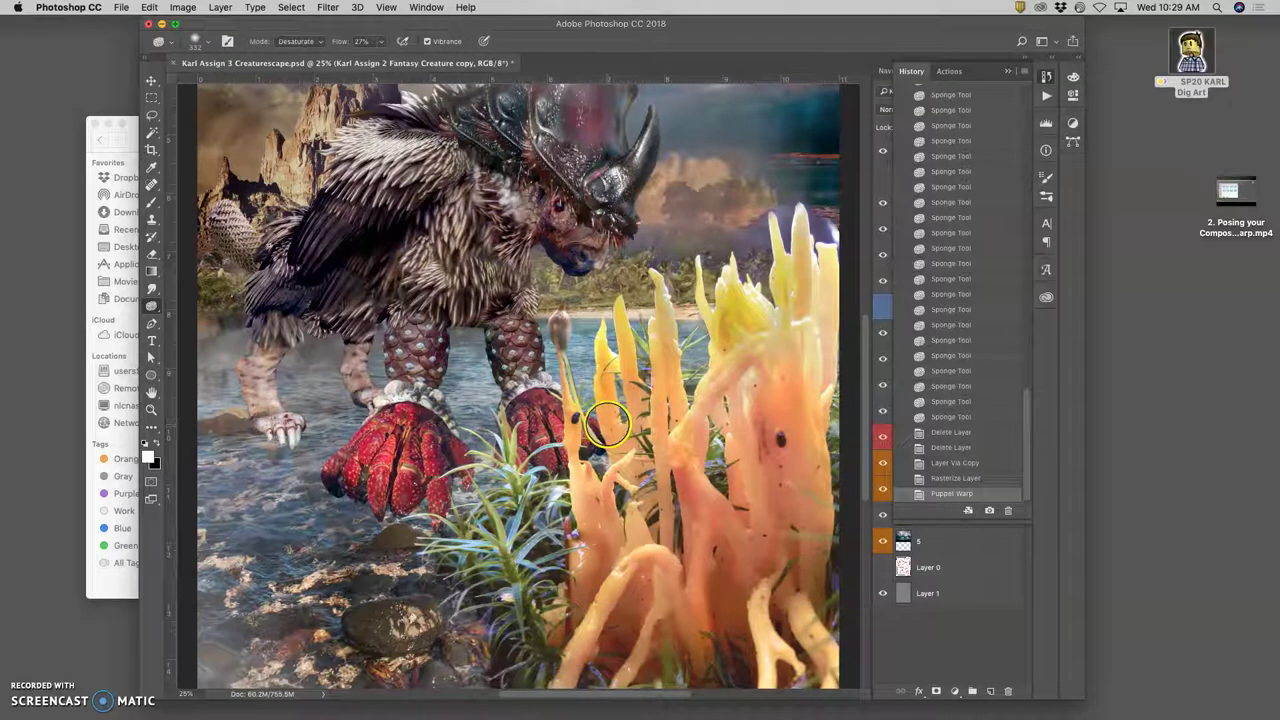
scroll(607, 425, "down", 1)
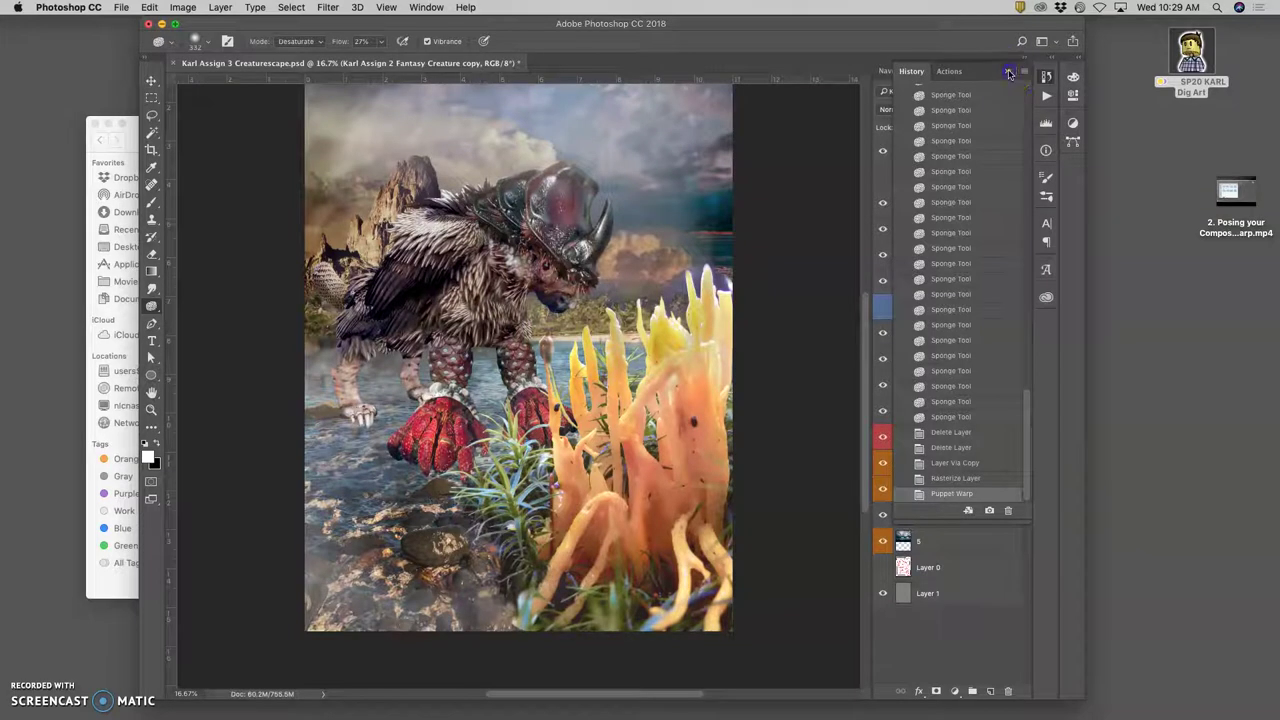
Step: Duplicate the warped creature layer and hide the version beneath the new copy
left_click(1008, 71)
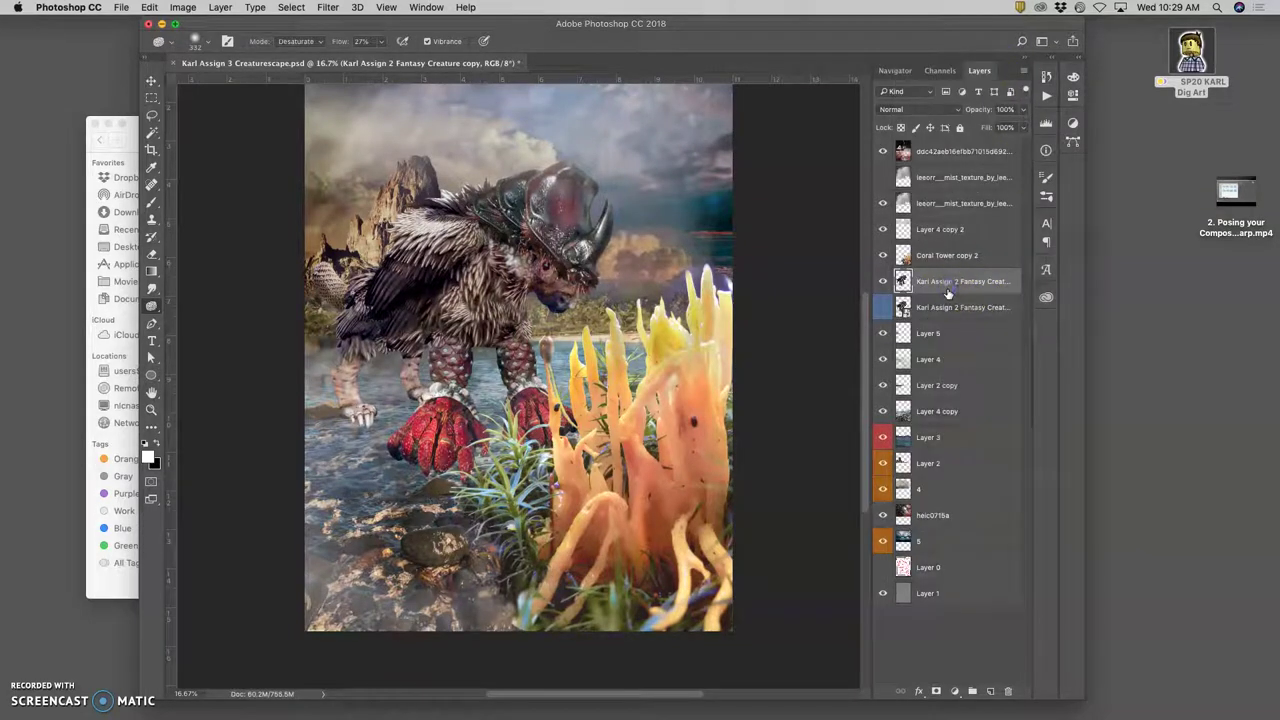
key("super+j")
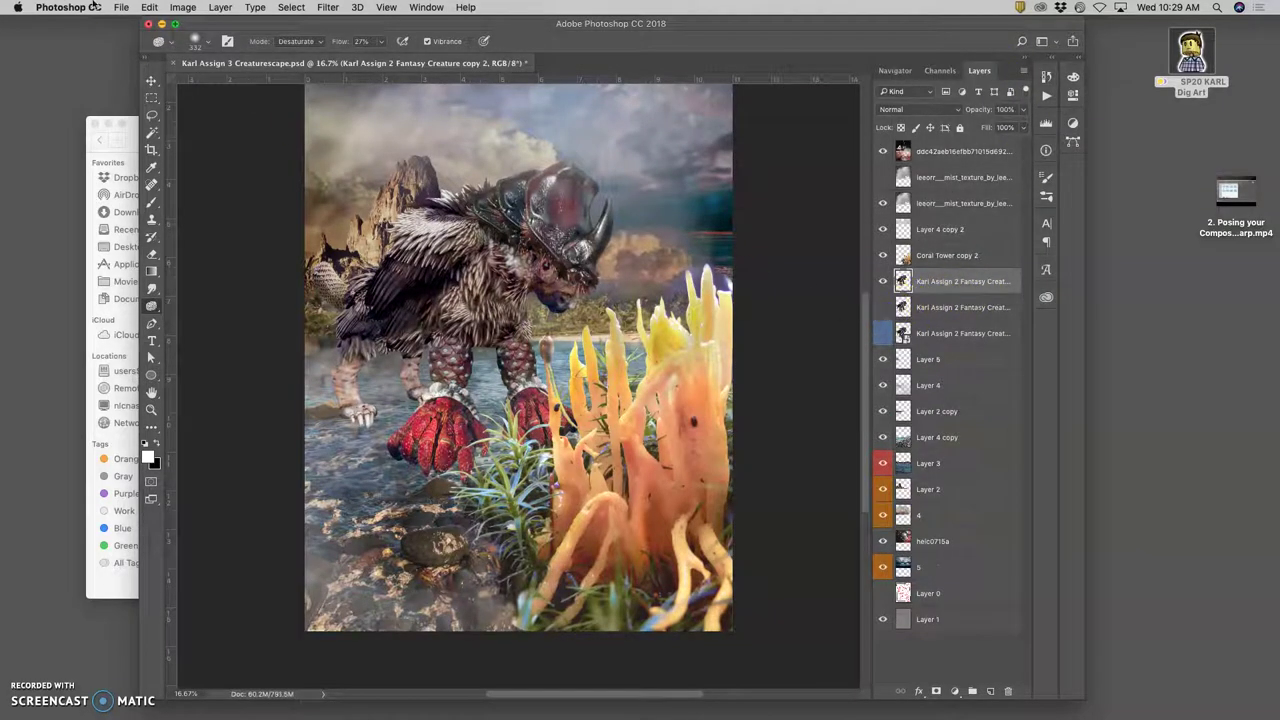
Step: Puppet-warp the copied creature with pins on its front leg, claws and rear foot, bending the far front leg slightly, and commit the warp
left_click(151, 8)
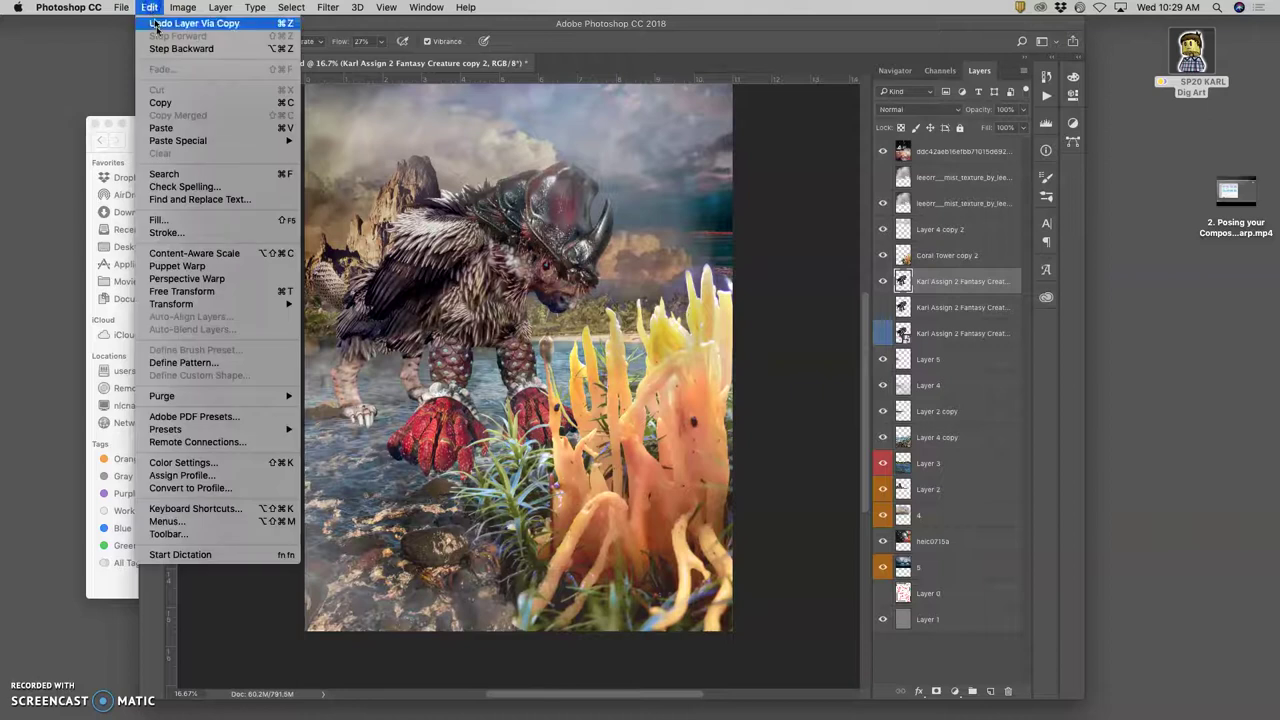
left_click(175, 265)
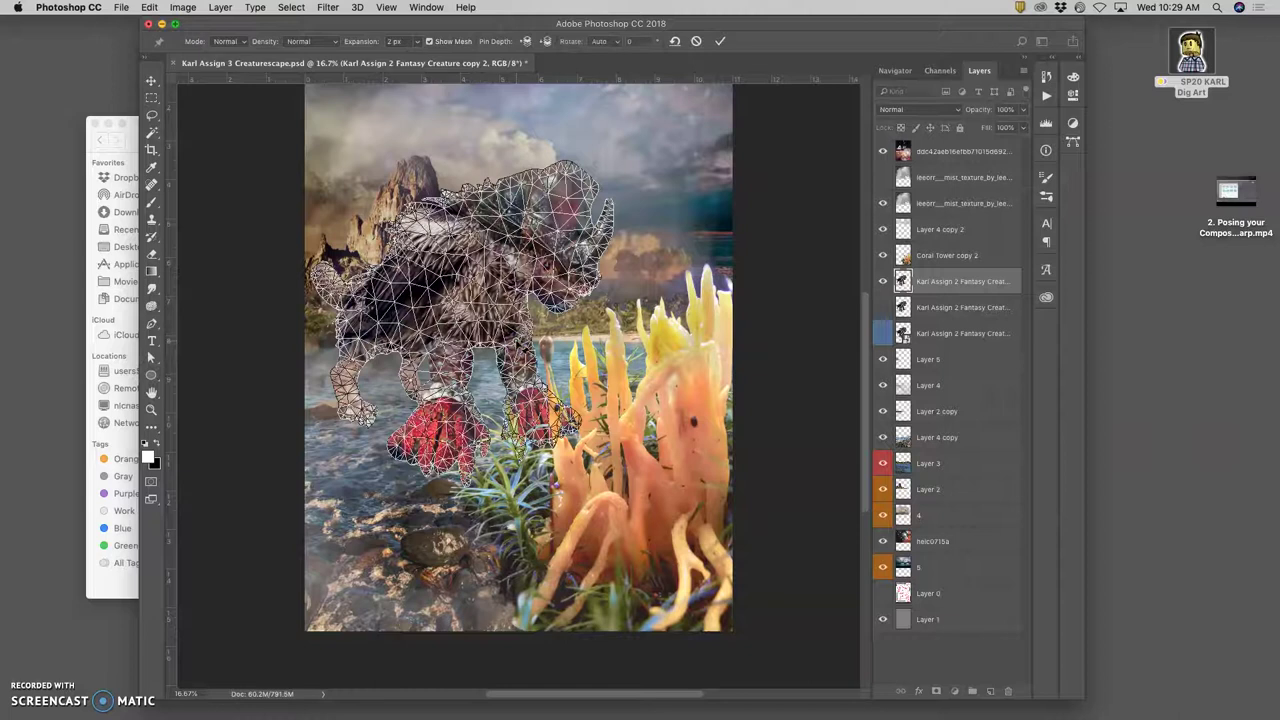
left_click(522, 340)
left_click(447, 437)
left_click(362, 419)
mouse_move(536, 388)
left_mouse_down()
mouse_move(546, 370)
mouse_move(533, 395)
mouse_move(537, 381)
left_mouse_up()
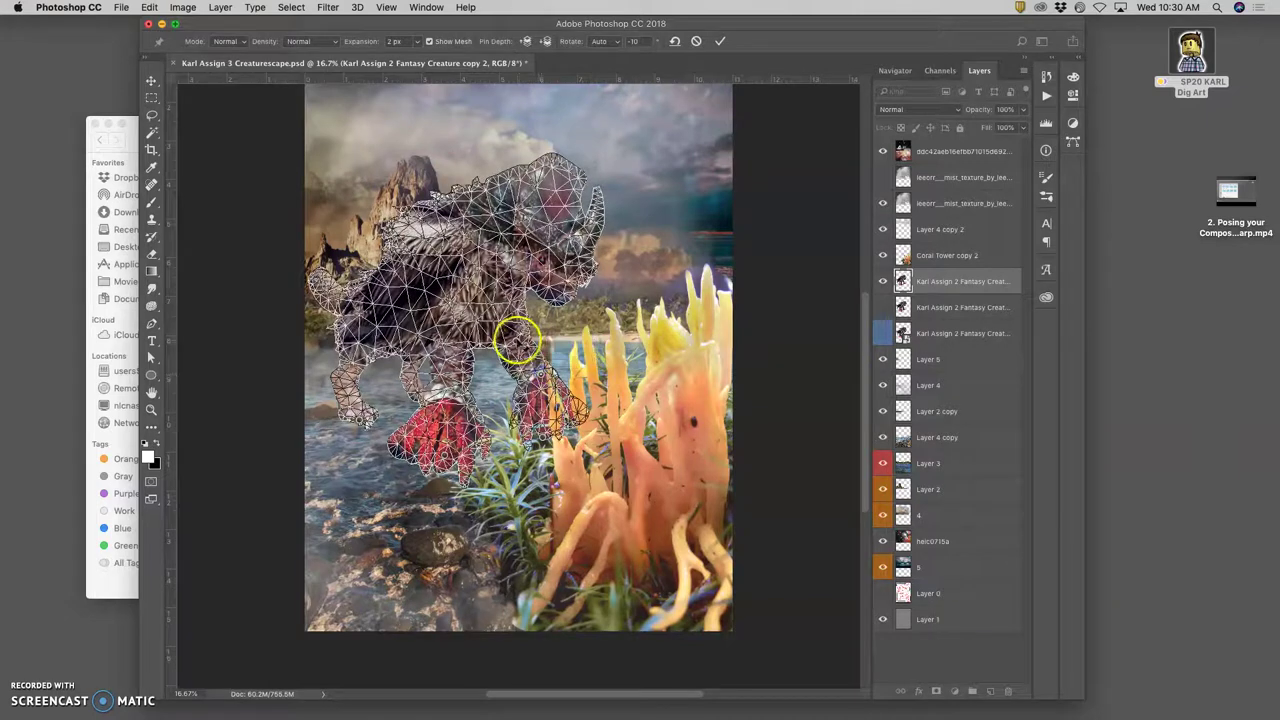
left_click_drag(513, 341, 512, 345)
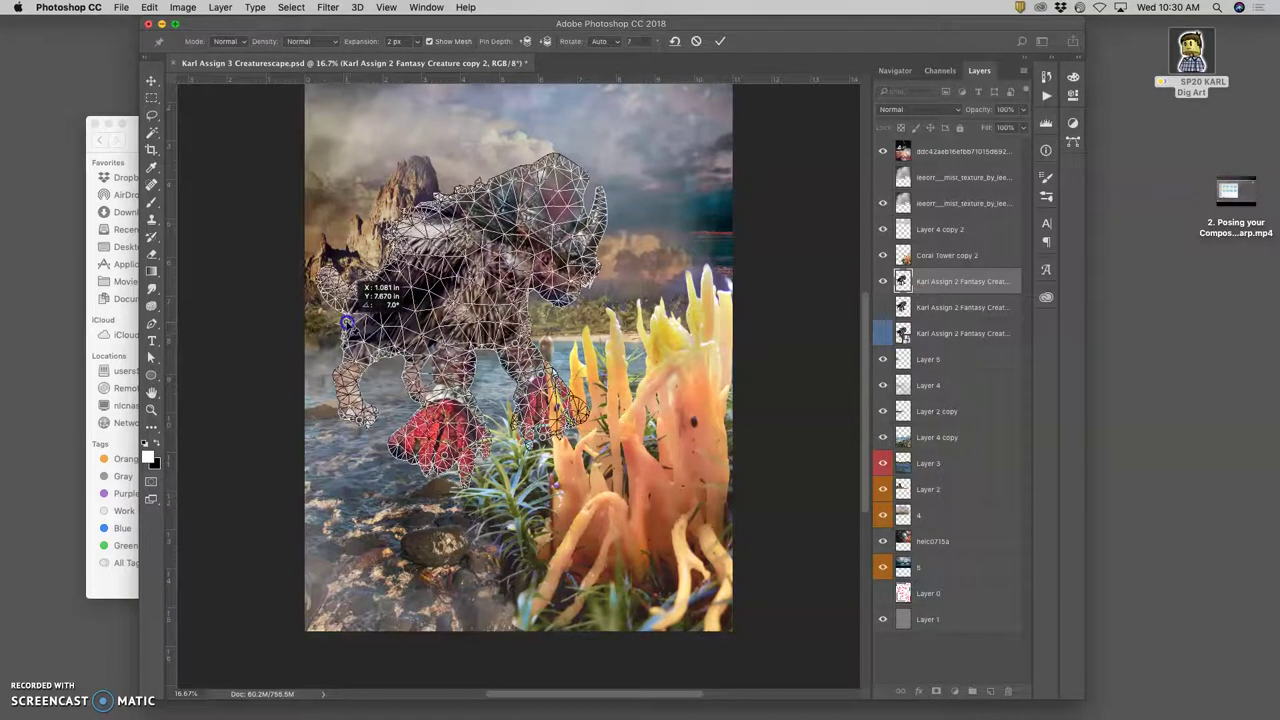
key("Return")
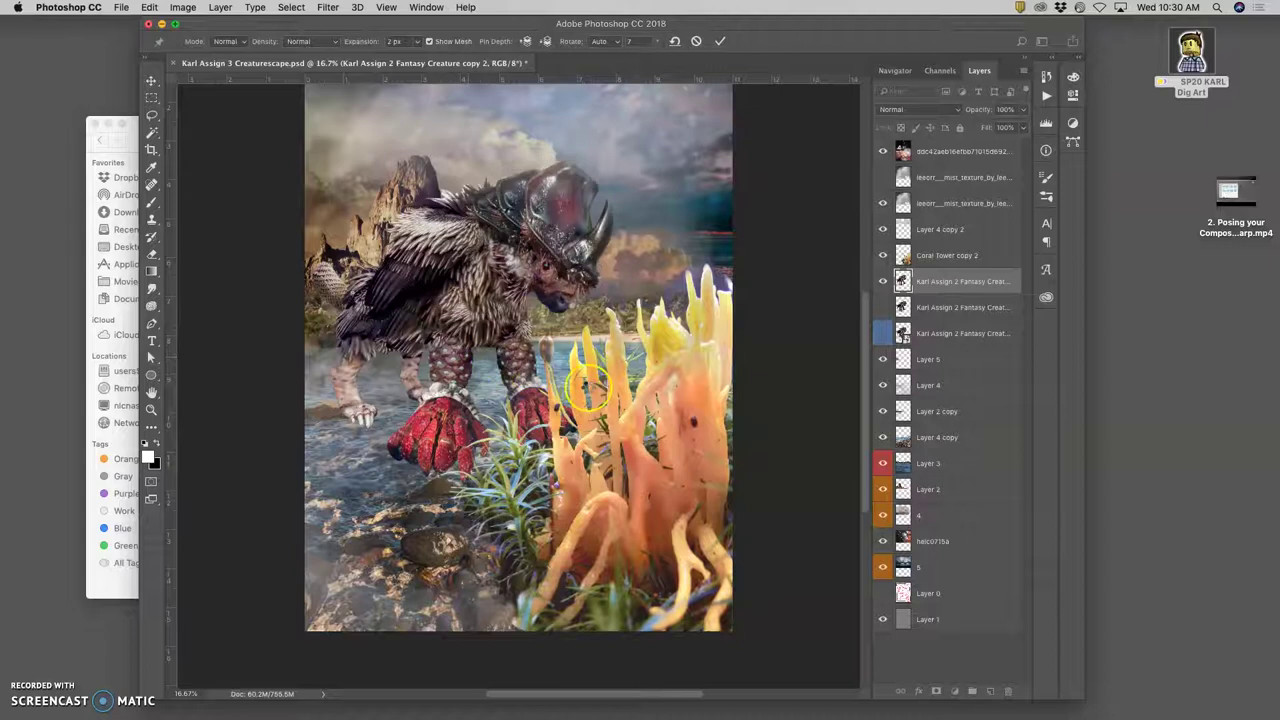
key("Return")
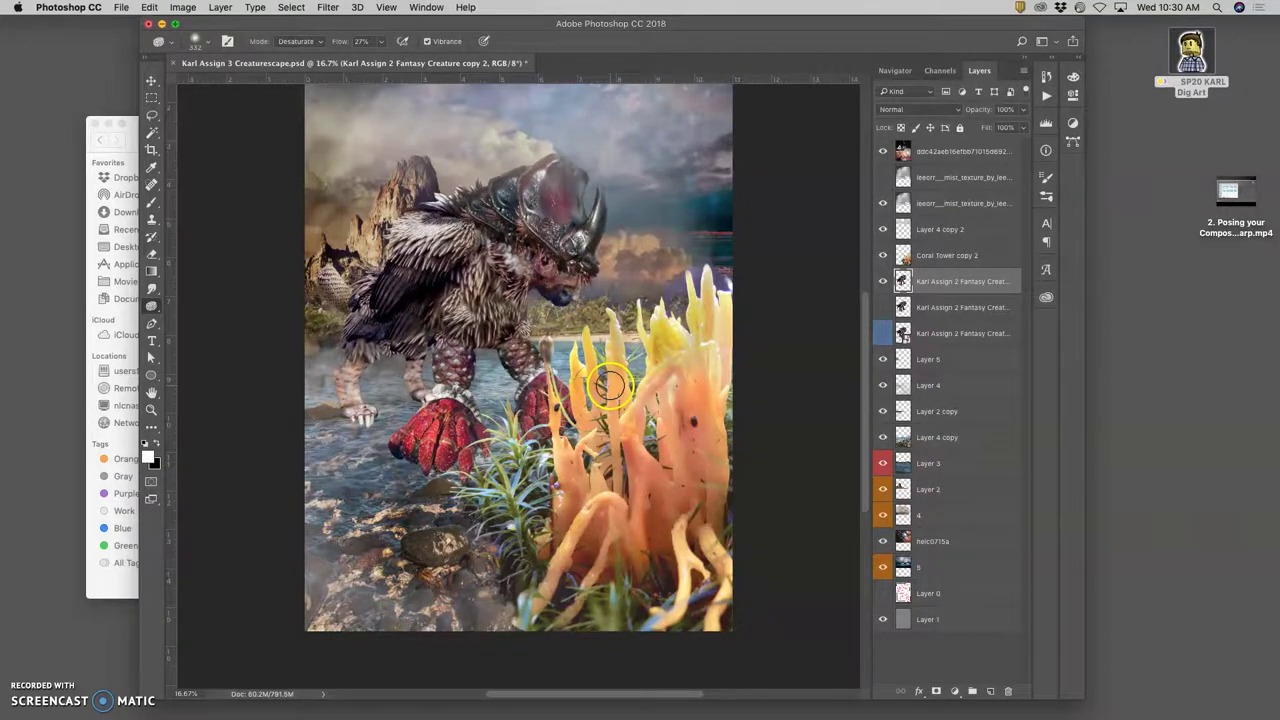
Step: Inspect the creature's front legs and claws up close, toggling the latest Puppet Warp off and on
key("super+equal")
key("super+equal")
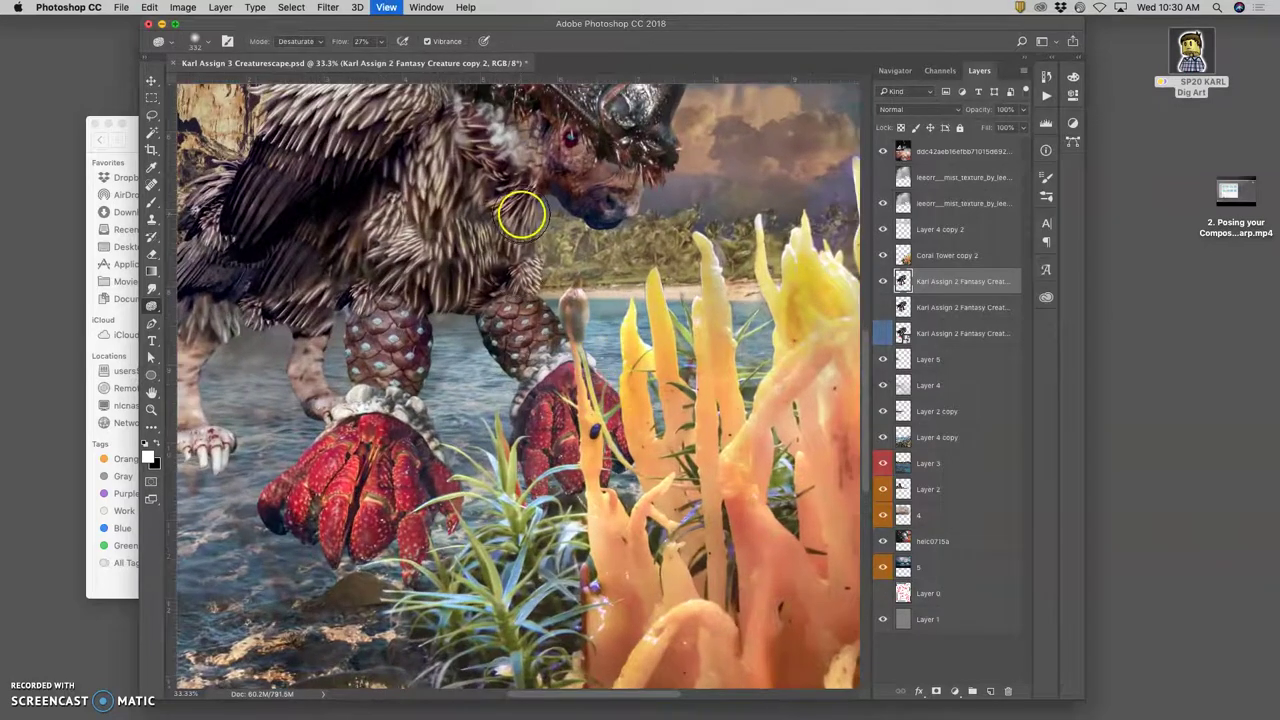
scroll(543, 299, "left", 3)
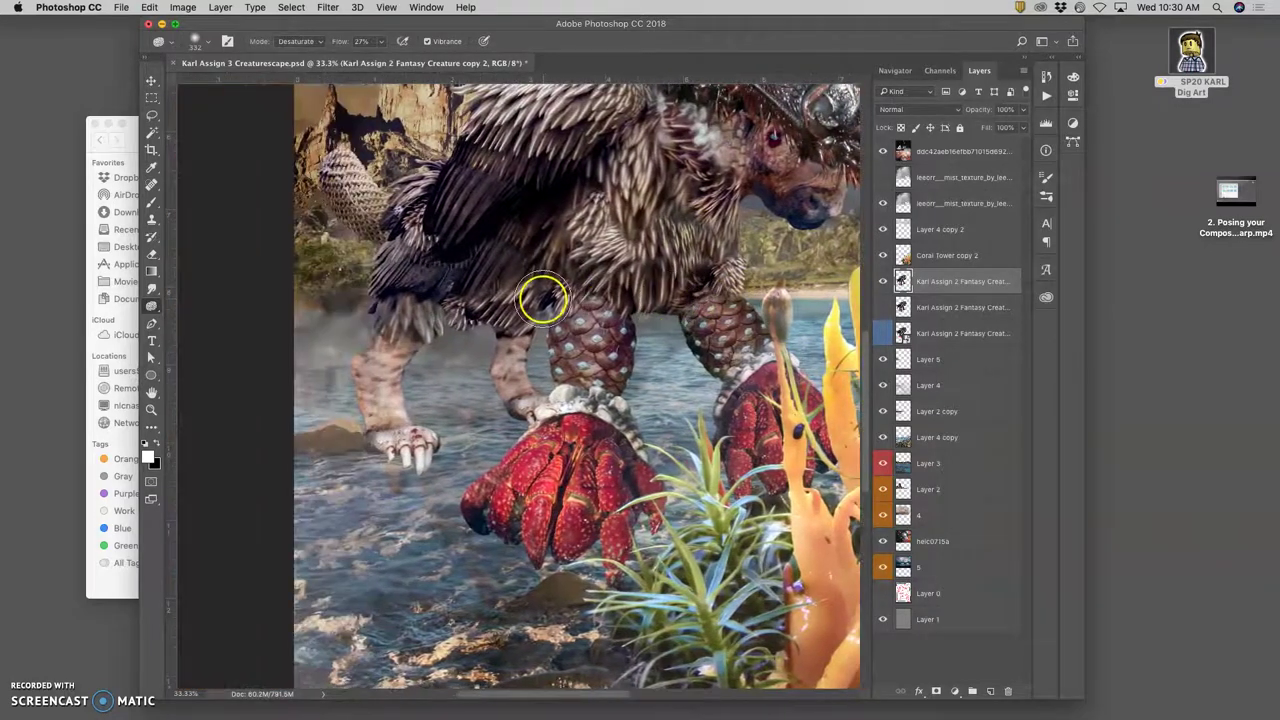
scroll(543, 298, "right", 2)
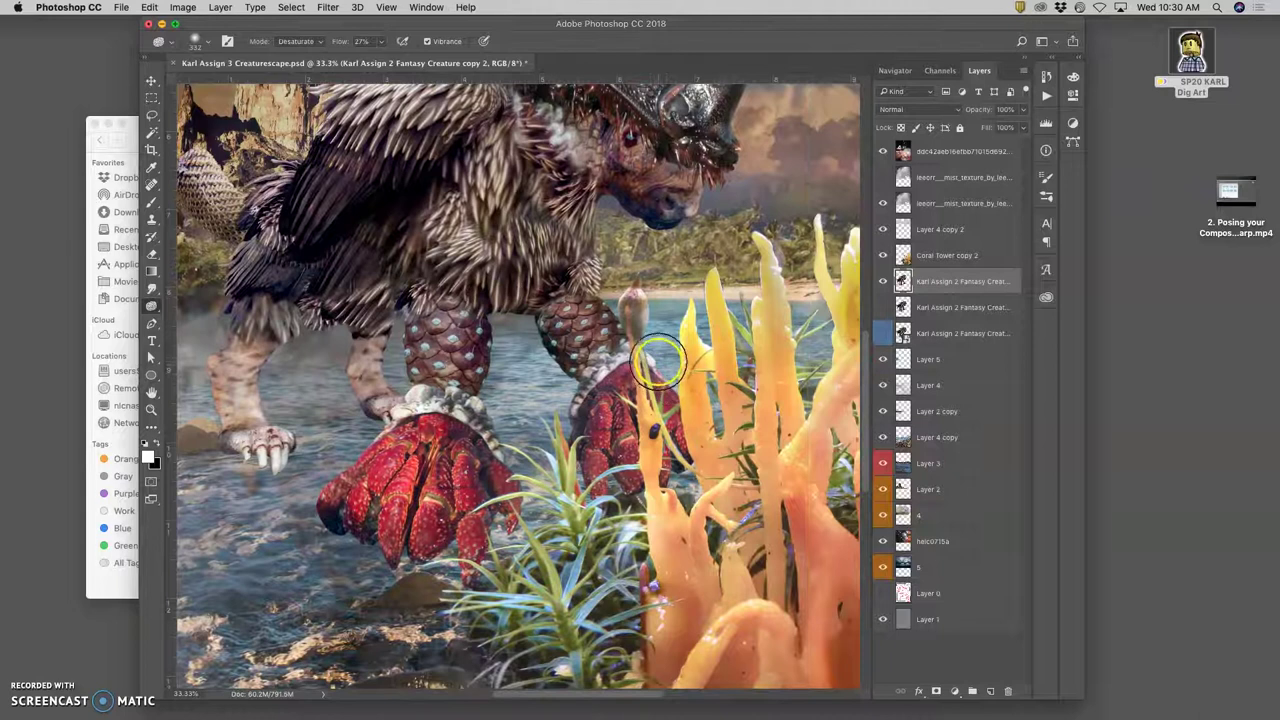
scroll(655, 355, "right", 2)
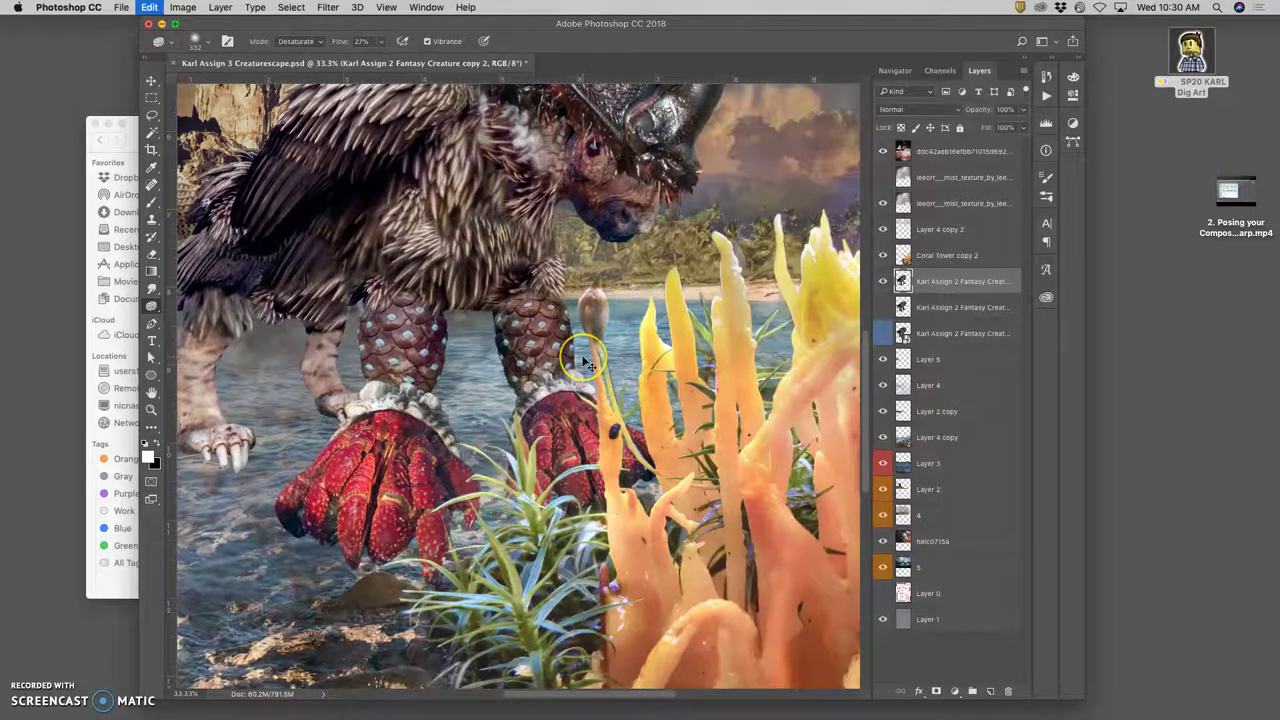
key("super+z")
key("super+z")
key("super+z")
key("super+z")
key("super+z")
key("super+z")
key("super+z")
key("super+z")
key("super+z")
key("super+z")
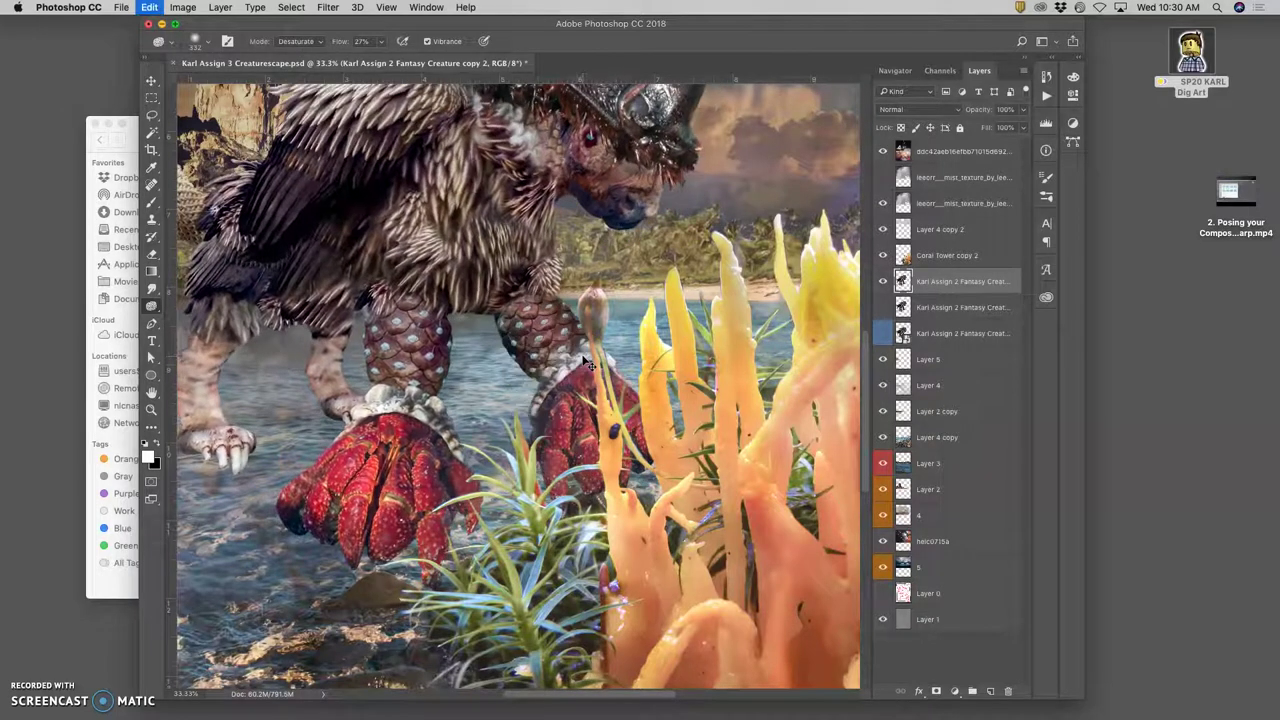
key("super+z")
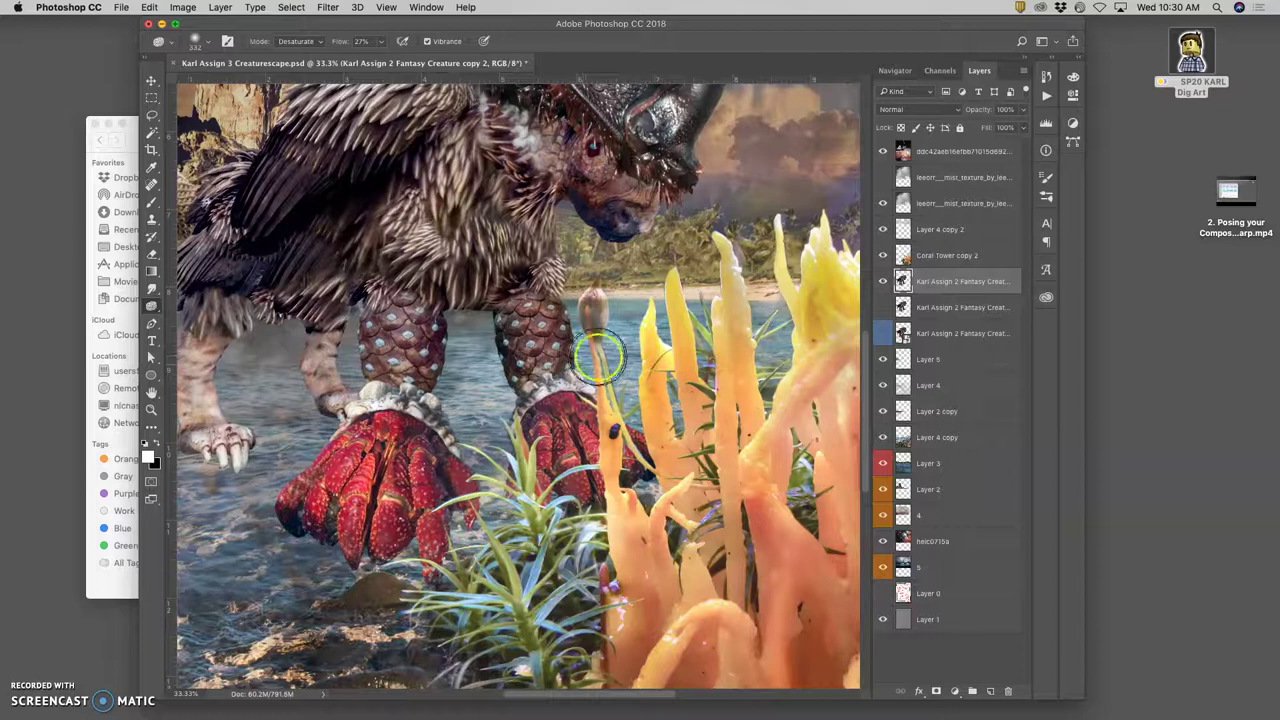
Step: Compare the whole creature's pose within the full scene with and without the latest Puppet Warp
key("super+minus")
key("super+minus")
key("super+minus")
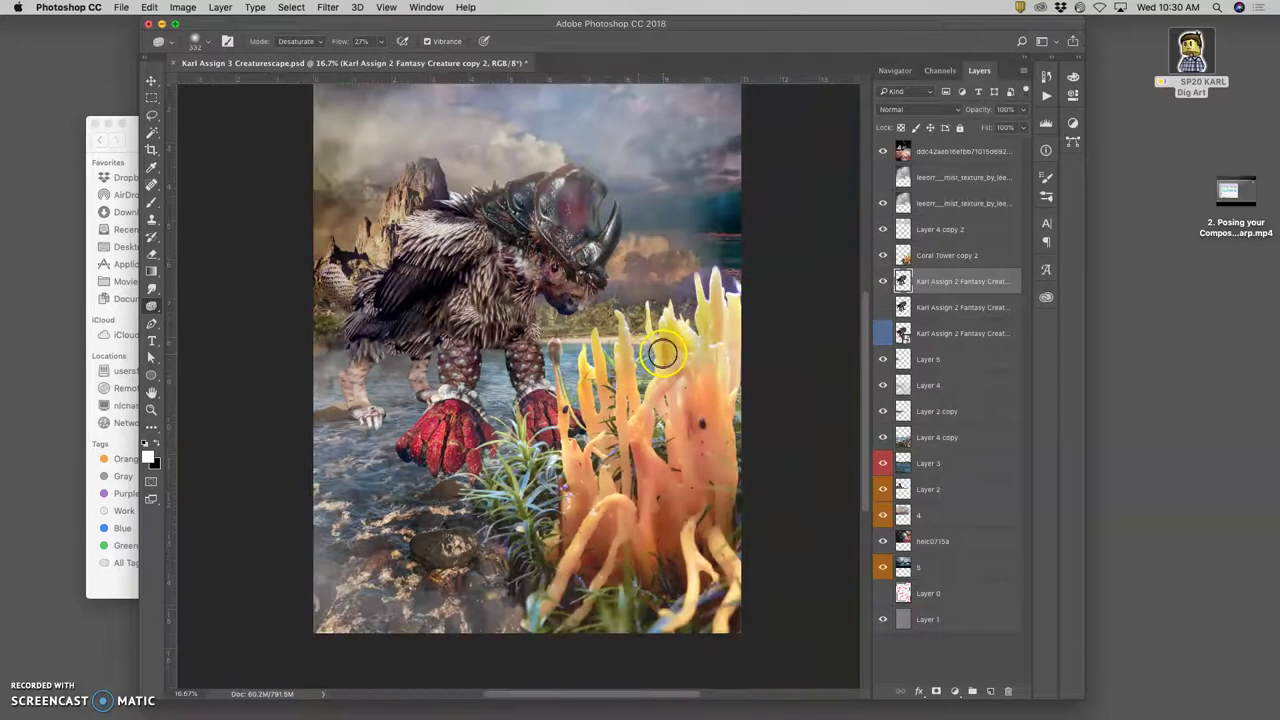
key("super+z")
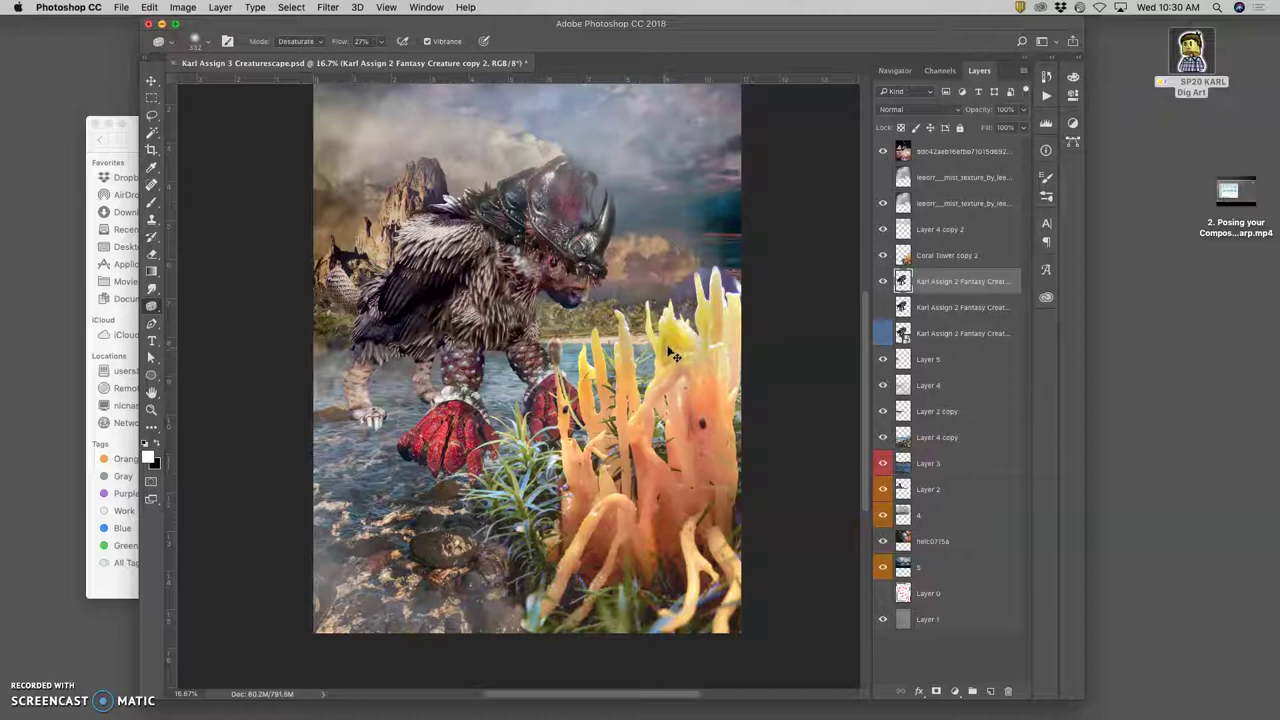
left_click_drag(698, 345, 667, 340)
scroll(667, 338, "right", 1)
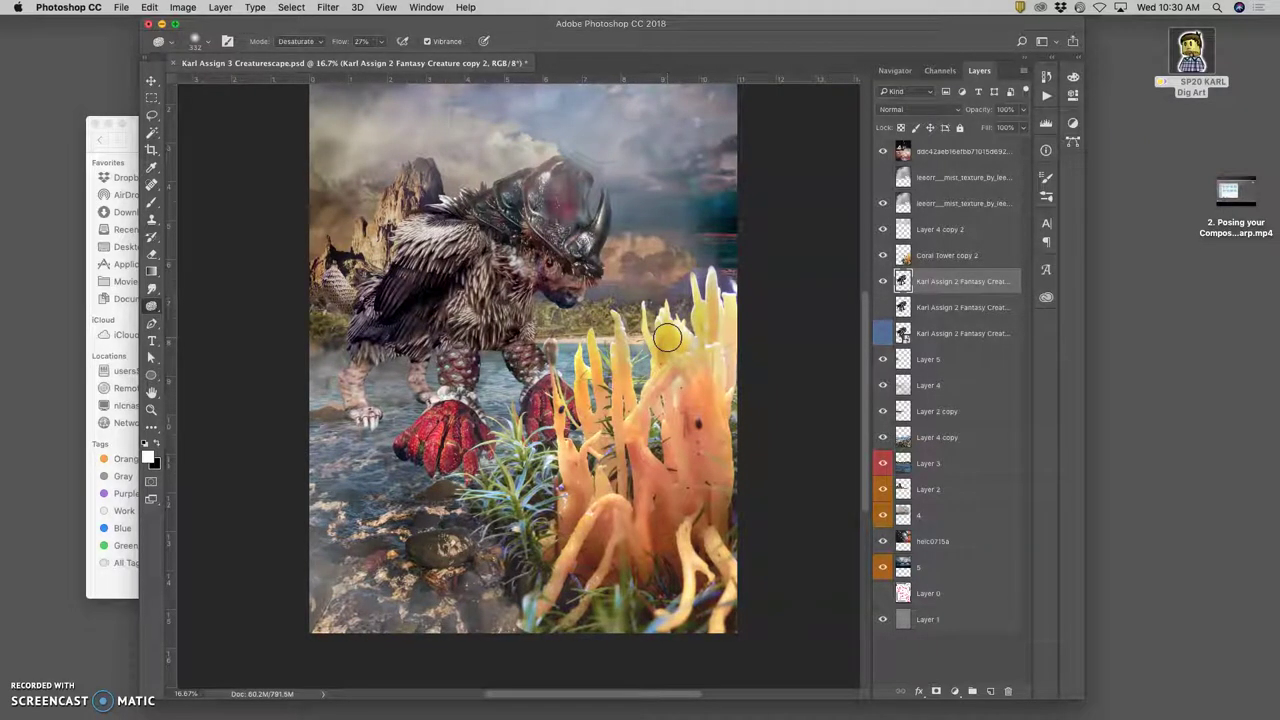
key("super+z")
key("super+z")
Step: Start another Puppet Warp on the copied creature layer and pin the top of the far front leg, the claws and the rear foot
left_click(903, 283)
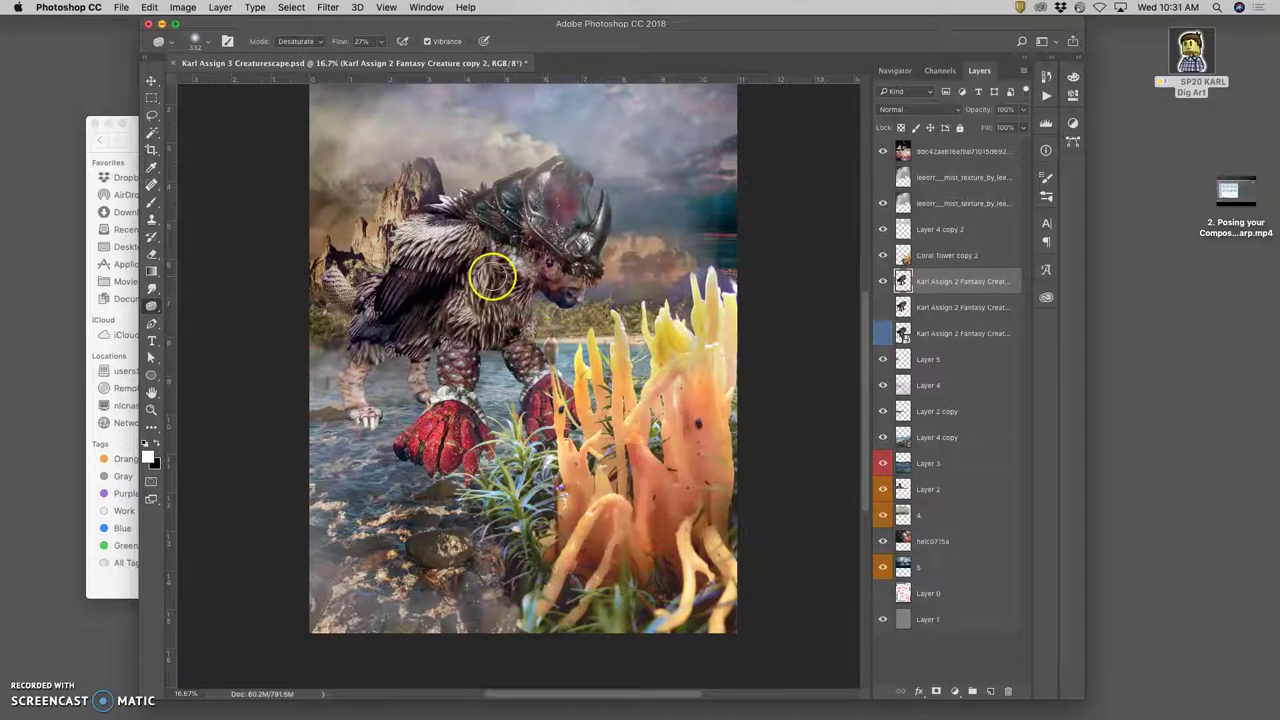
left_click(150, 8)
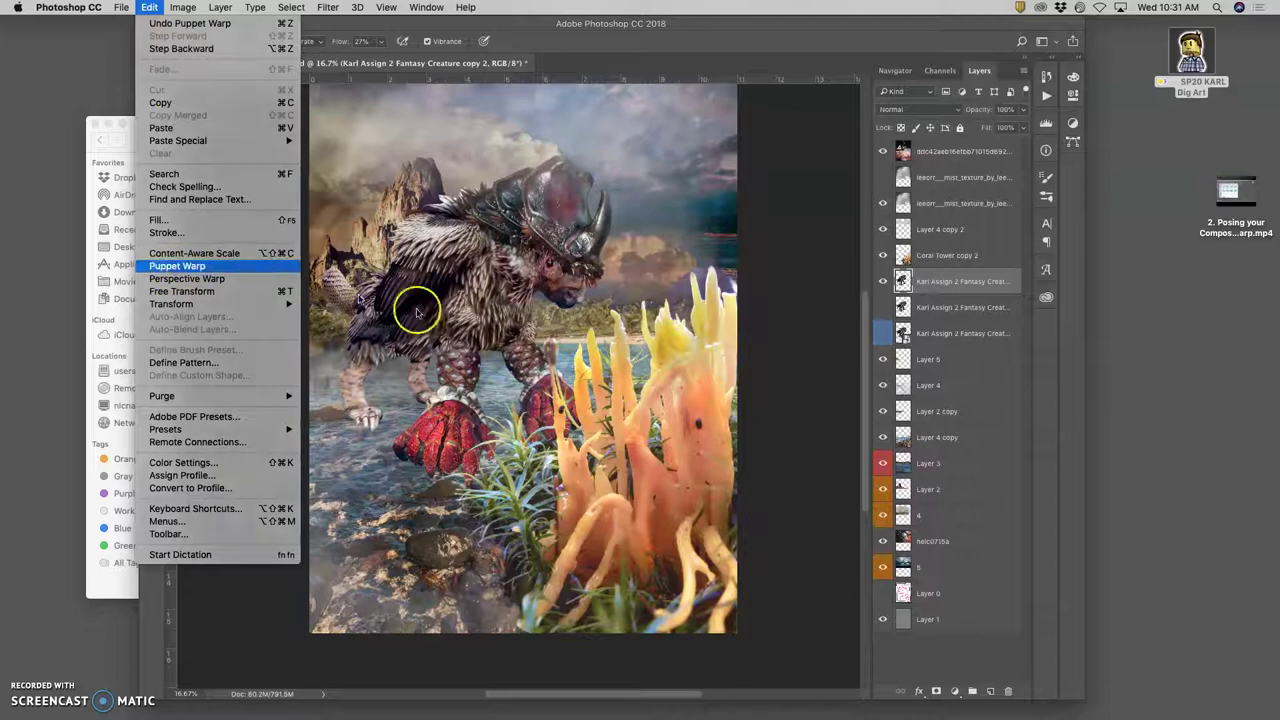
left_click(177, 266)
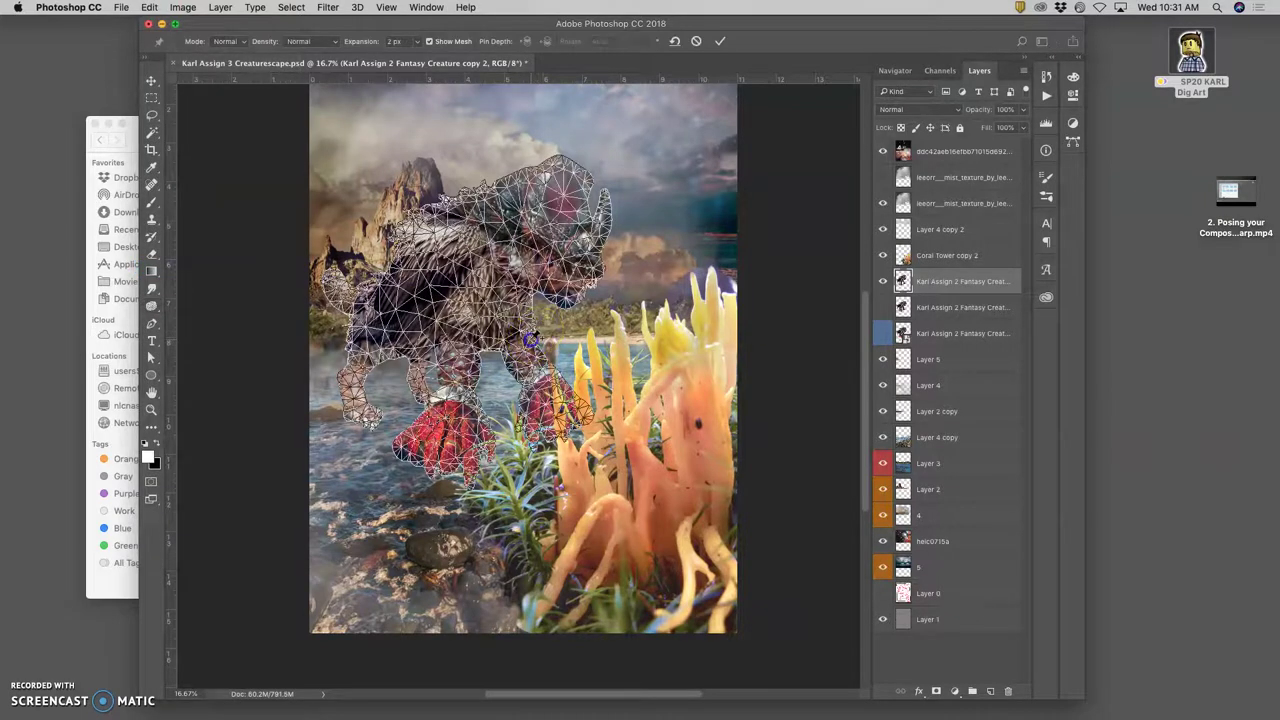
left_click(531, 341)
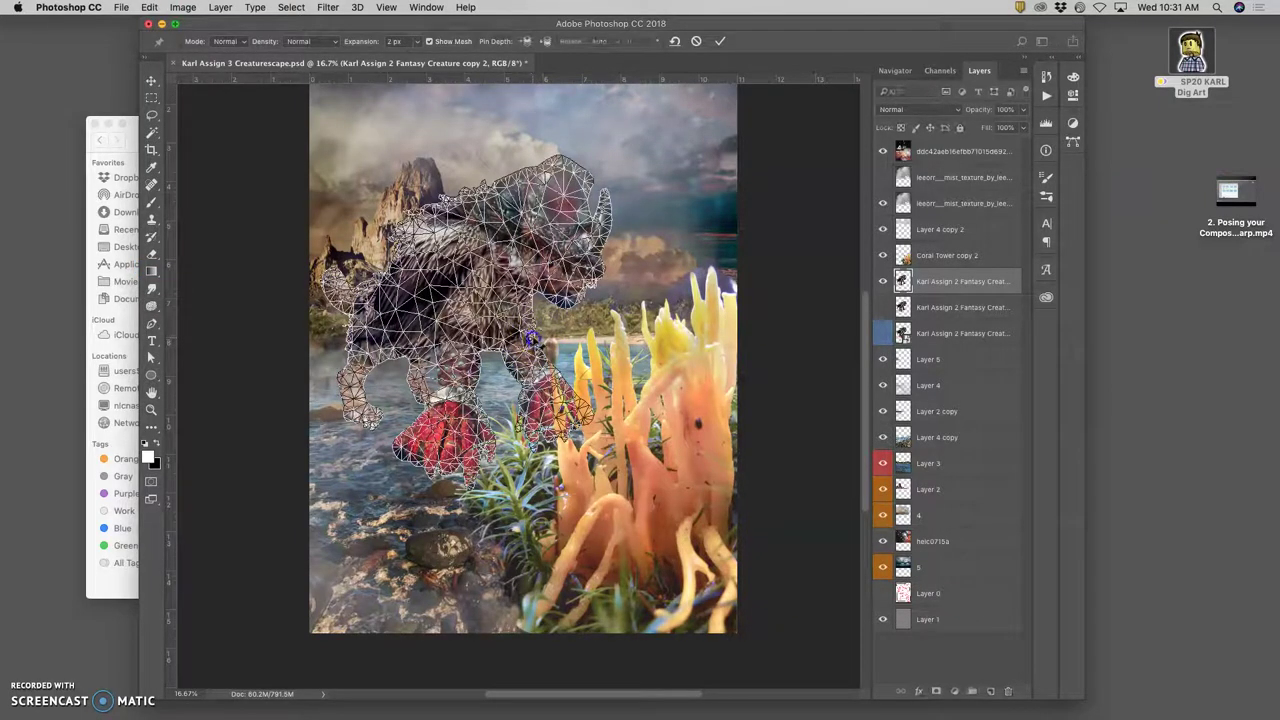
left_click(505, 348)
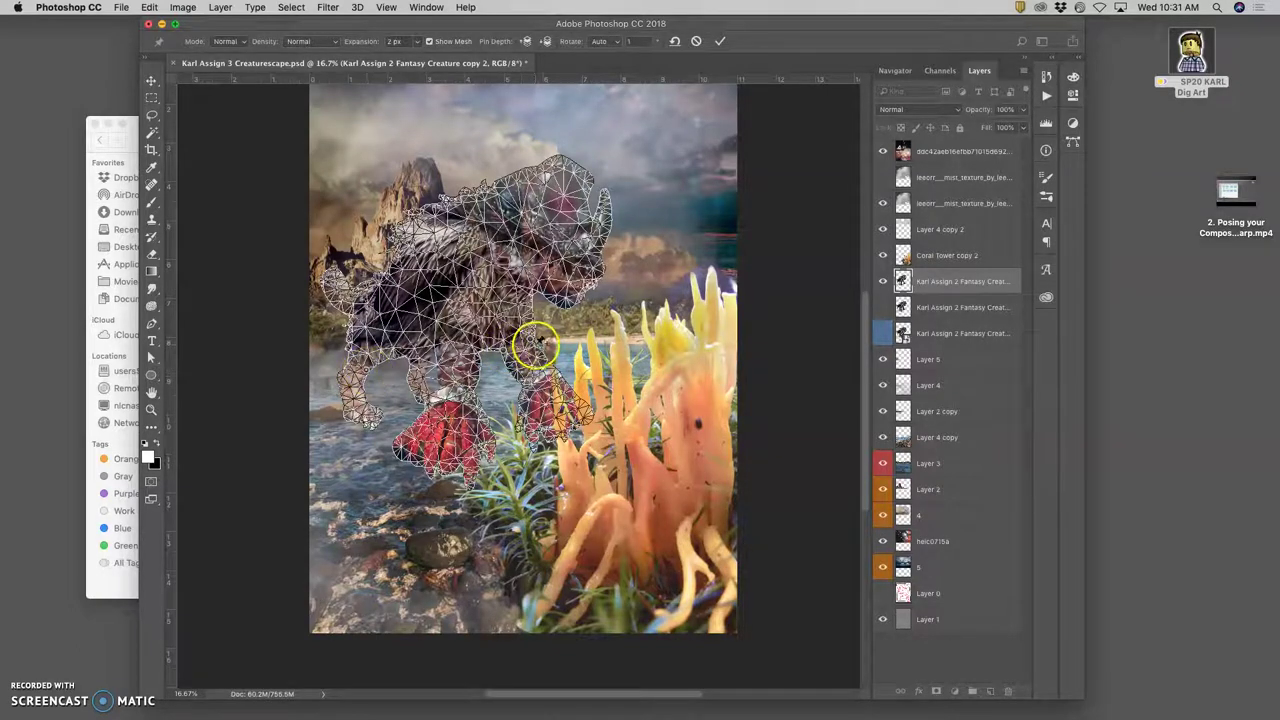
left_click_drag(535, 338, 534, 334)
key("super+z")
left_click_drag(556, 400, 545, 425)
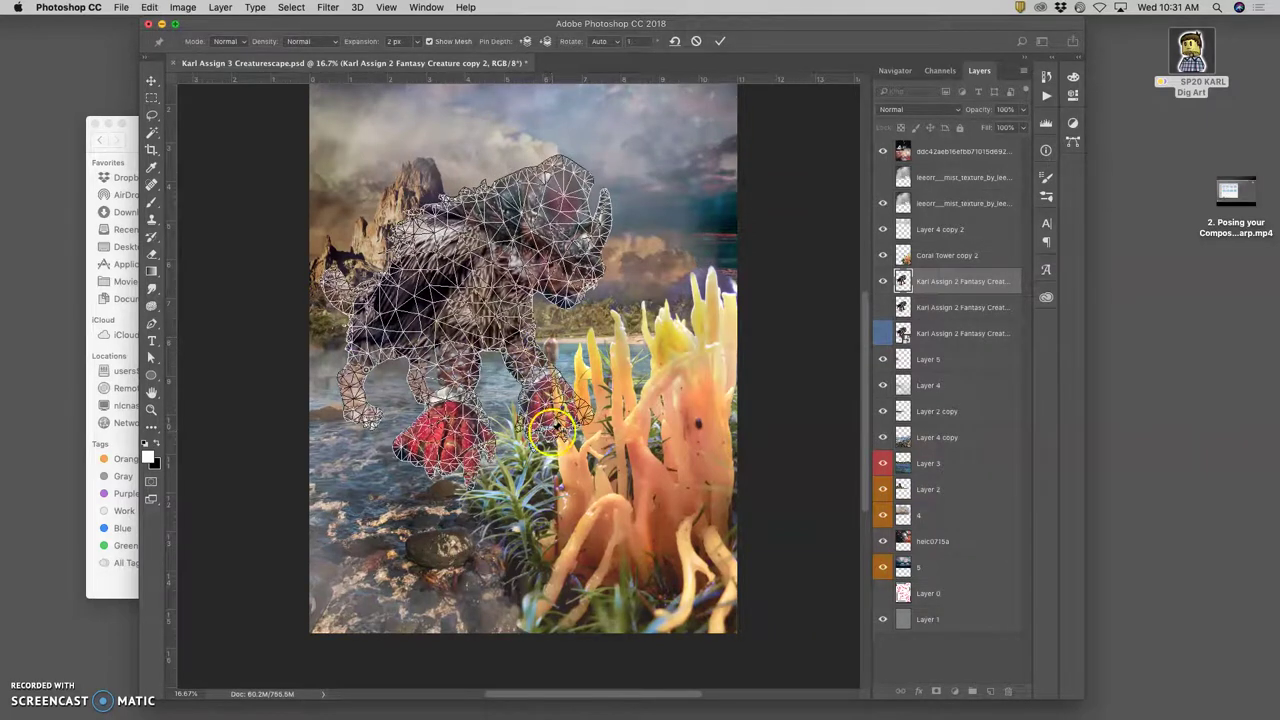
left_click(432, 466)
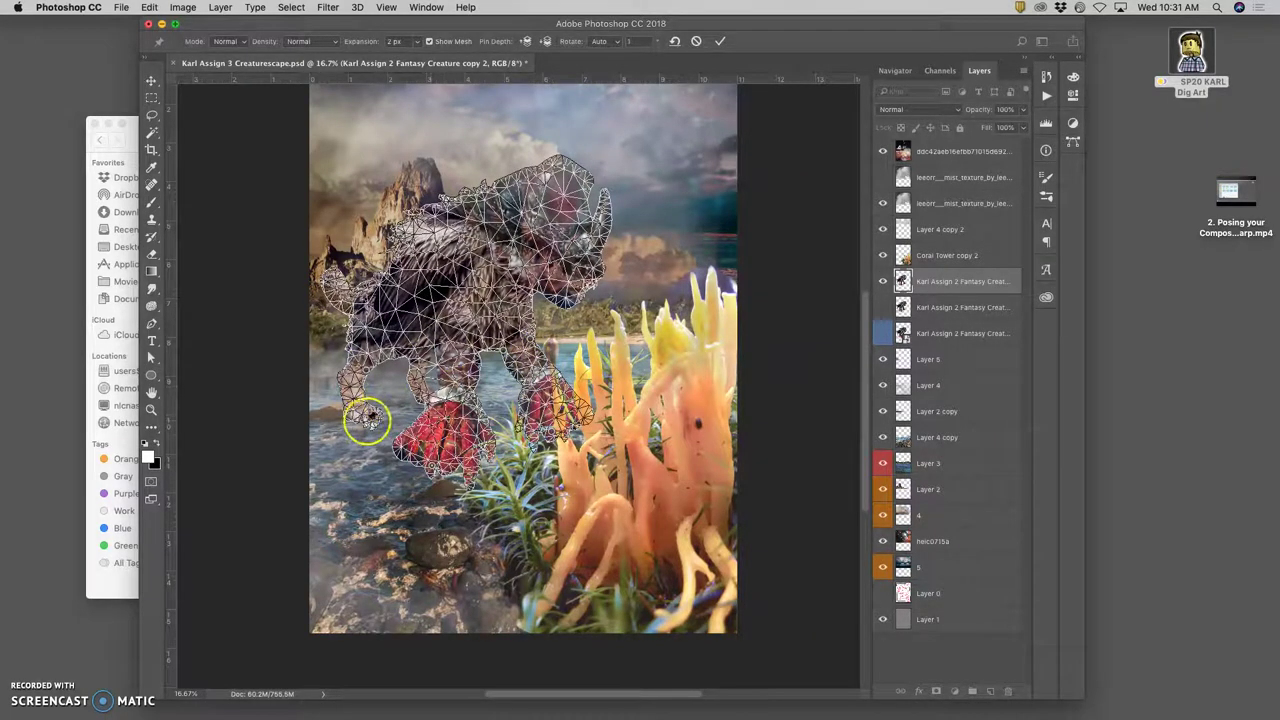
Step: Nudge the pins at the top of the creature's far front leg to refine its bend and commit the warp
left_click(532, 340)
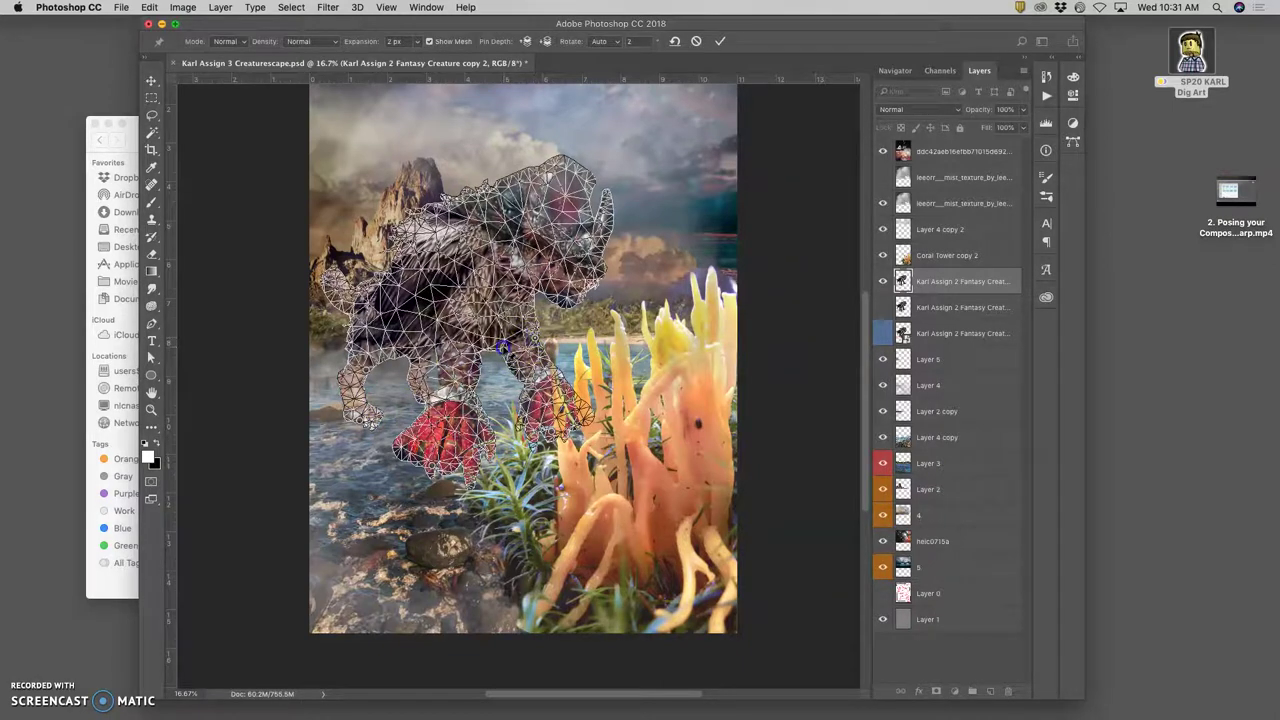
mouse_move(503, 347)
left_mouse_down()
mouse_move(514, 321)
mouse_move(504, 346)
left_mouse_up()
key("Return")
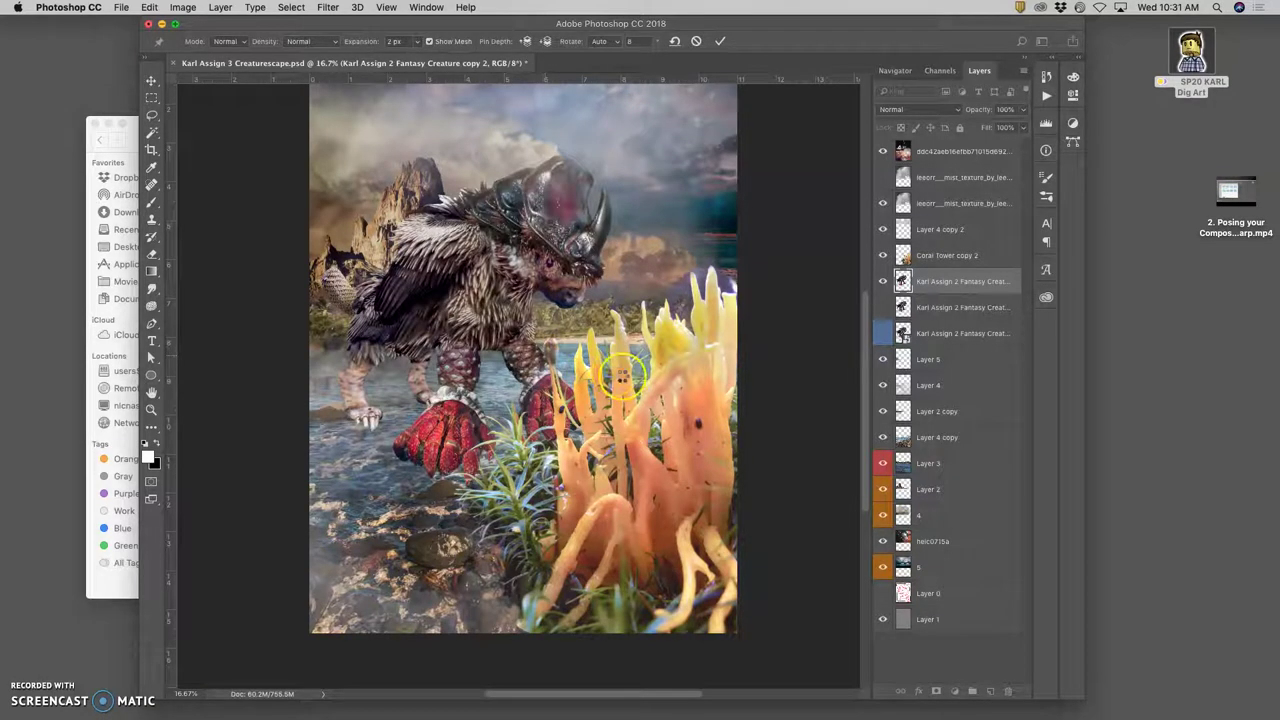
Step: Delete the hidden intermediate copy of the creature layer, keeping the newest copy and the original
key("o")
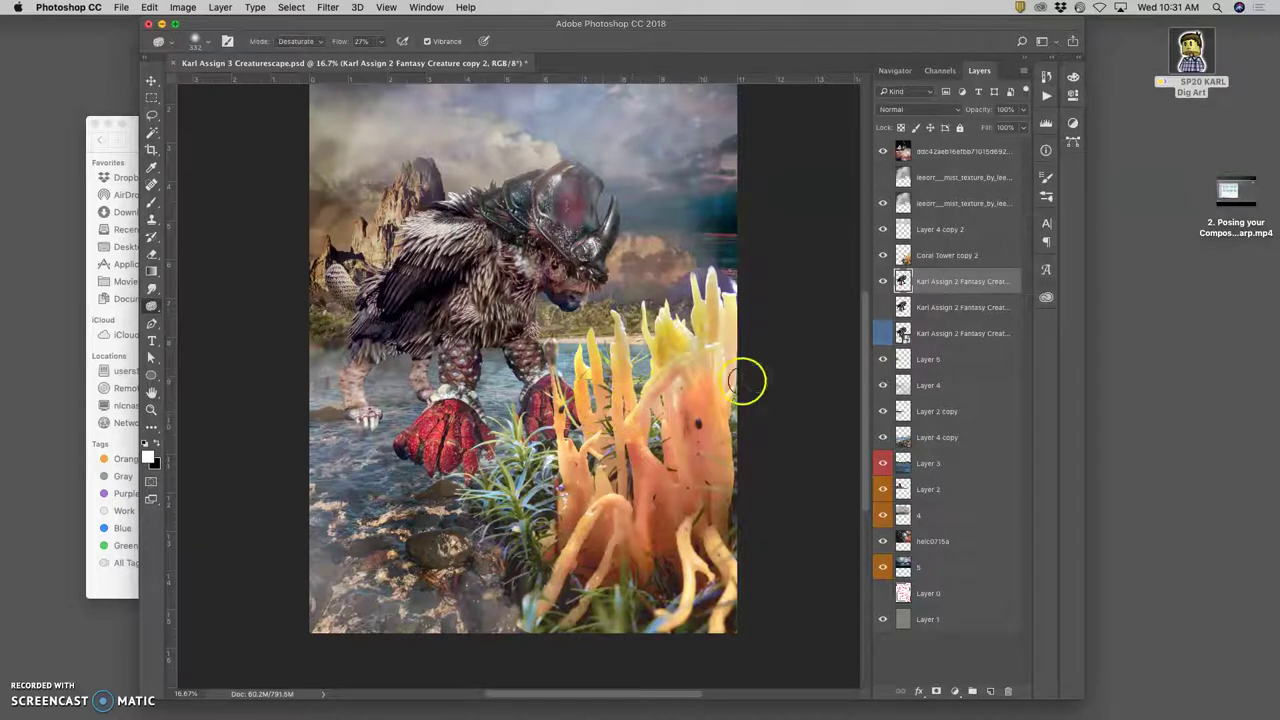
left_click(947, 309)
key("Delete")
Step: Compare the reposed creature with the original by switching the visibility of the two creature layers
left_click(888, 311)
left_click(883, 308)
left_click(883, 308)
left_click(883, 308)
left_click(881, 283)
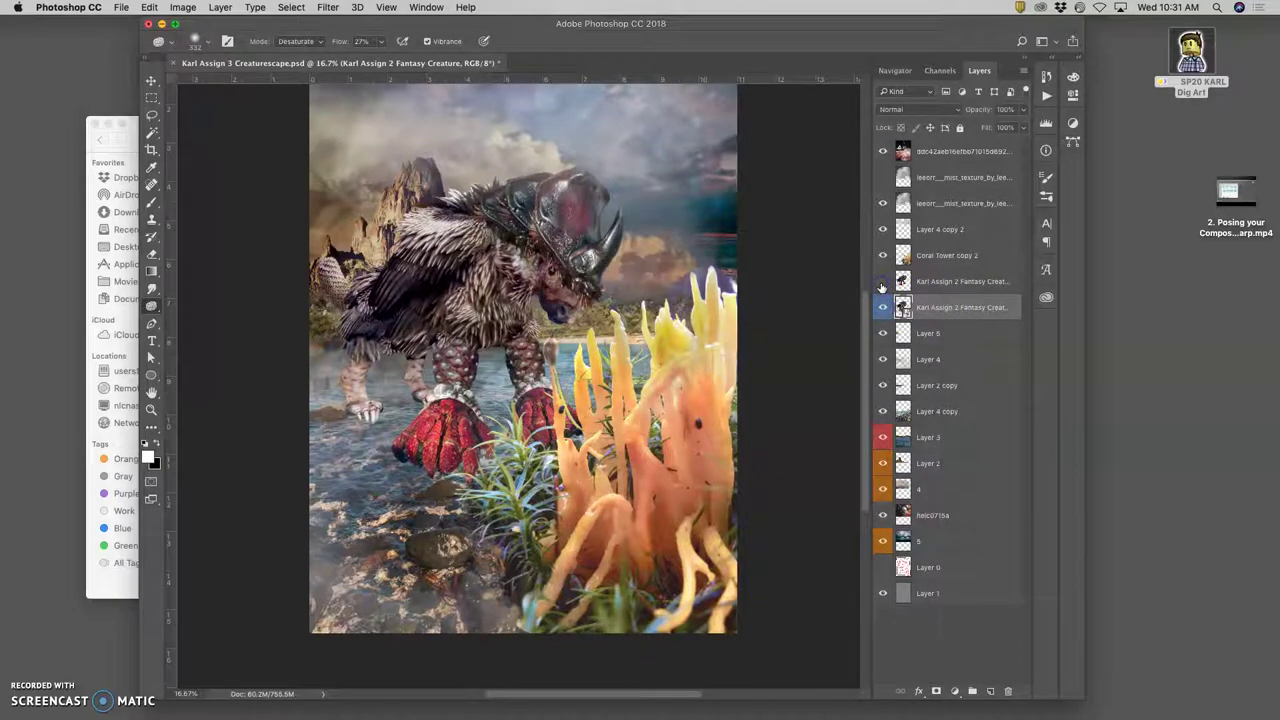
left_click(906, 309)
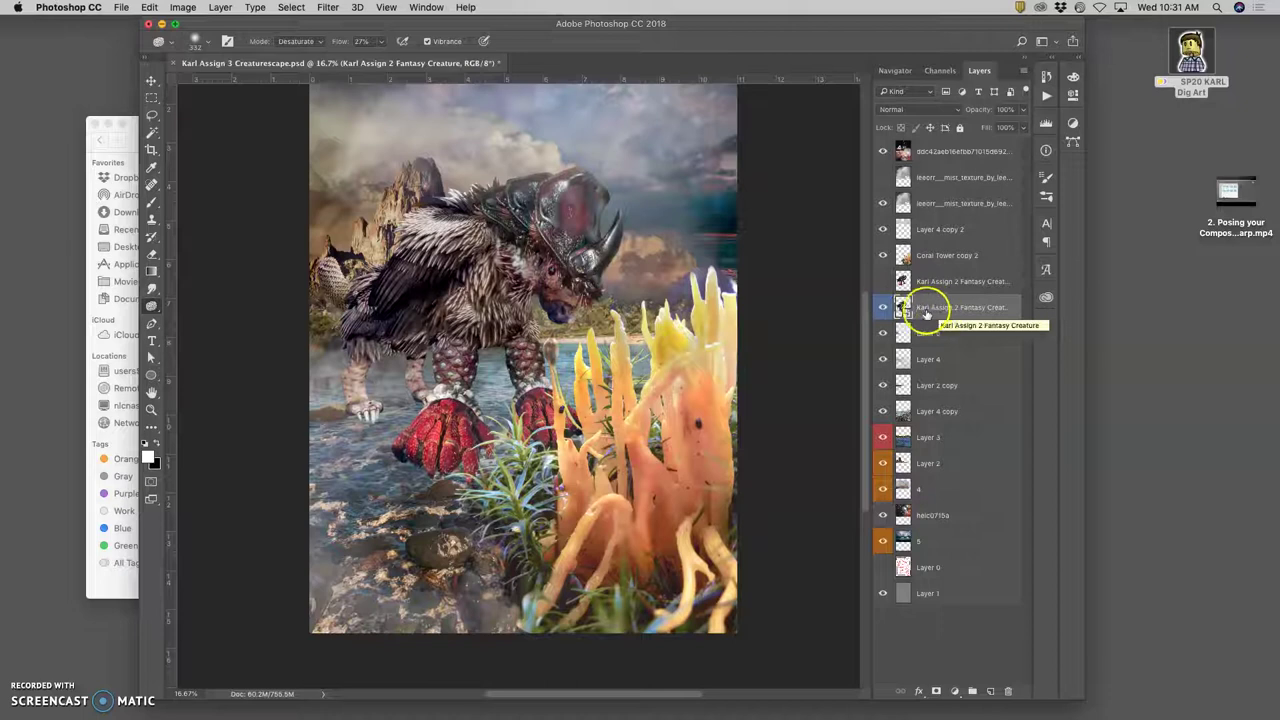
left_click(882, 282)
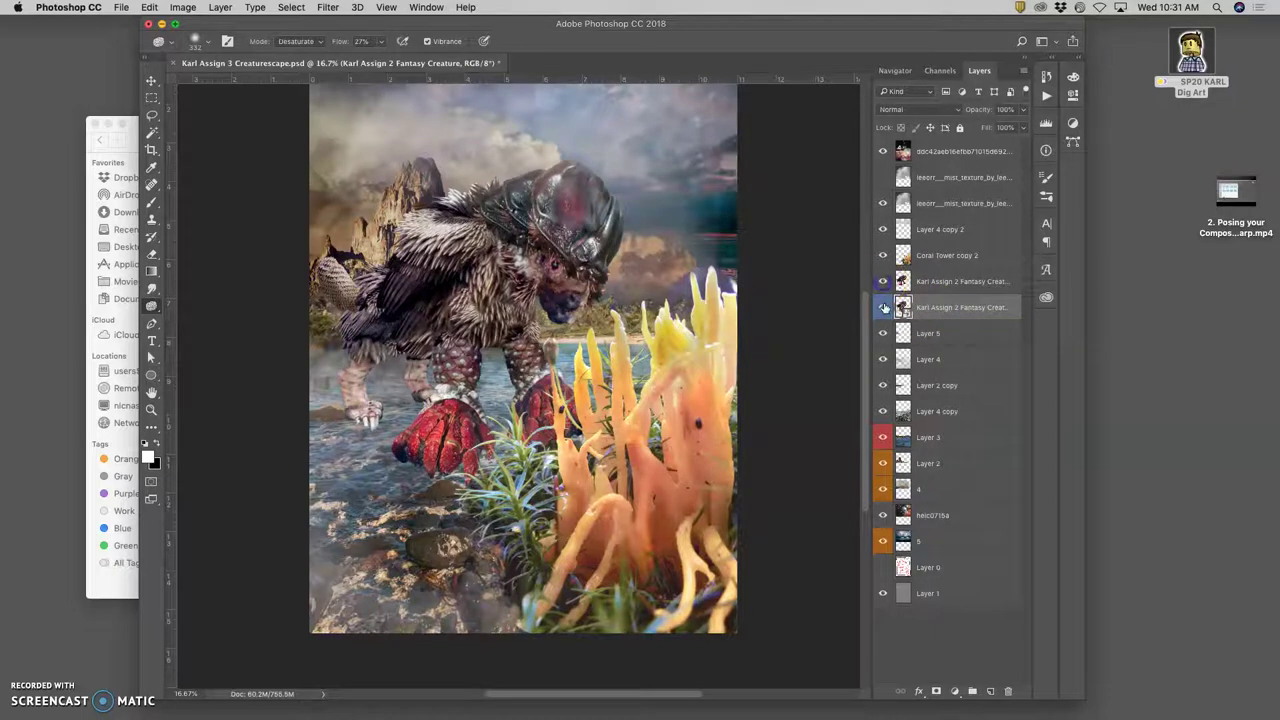
left_click(884, 307)
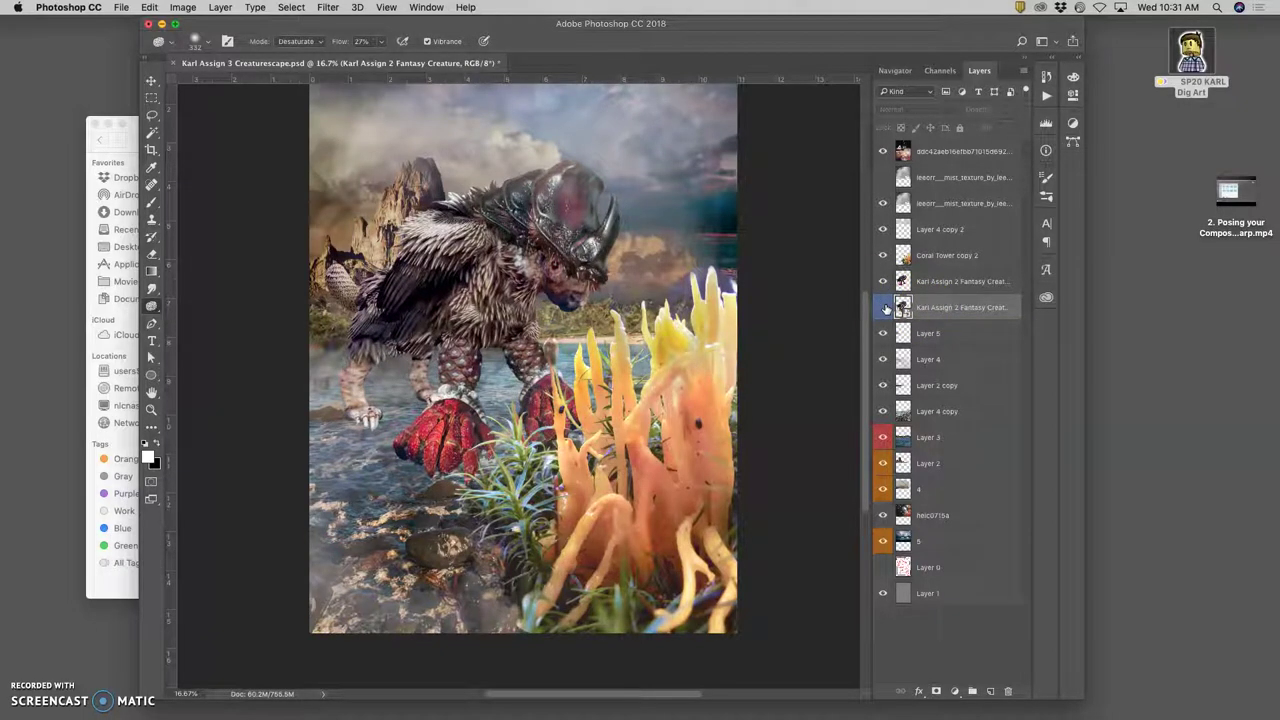
left_click(885, 308)
left_click(885, 308)
left_click(884, 308)
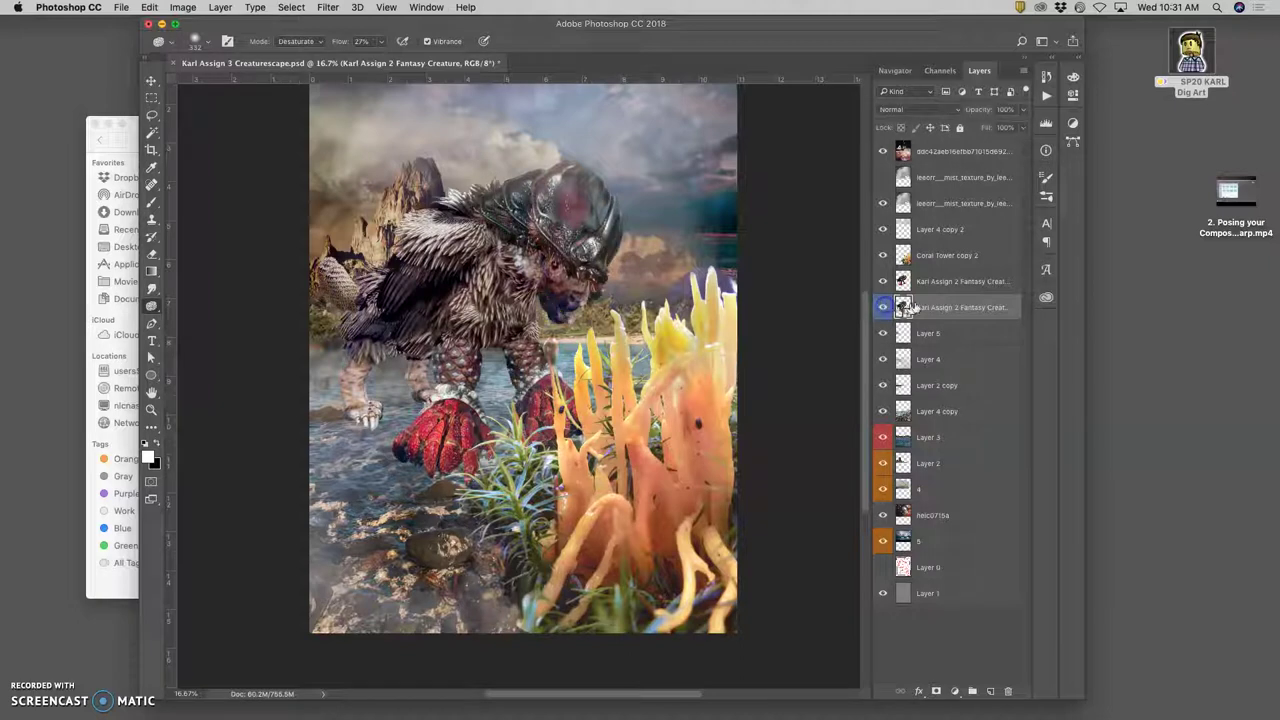
left_click(884, 281)
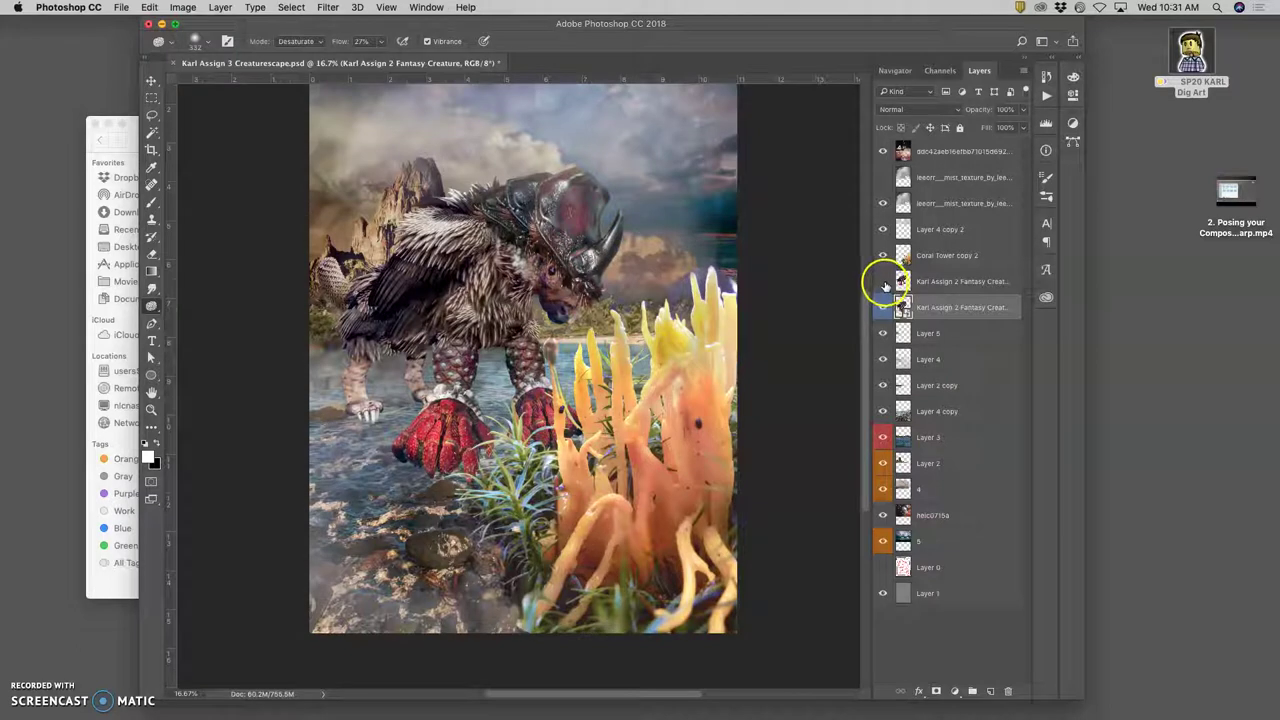
left_click(882, 307)
left_click(883, 282)
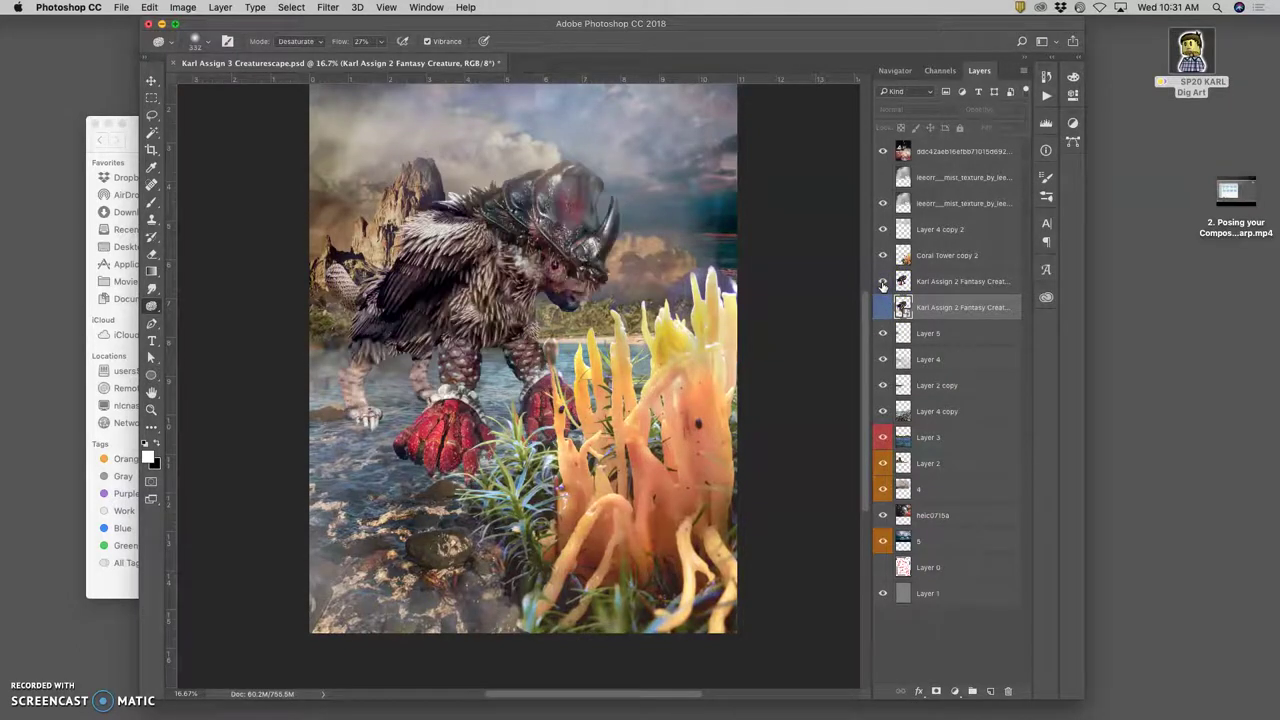
left_click(883, 307)
Step: Start a Puppet Warp on the copied creature layer, pin the front claws, jaw and top of the near front leg, and shift the near claw slightly lower
left_click(934, 283)
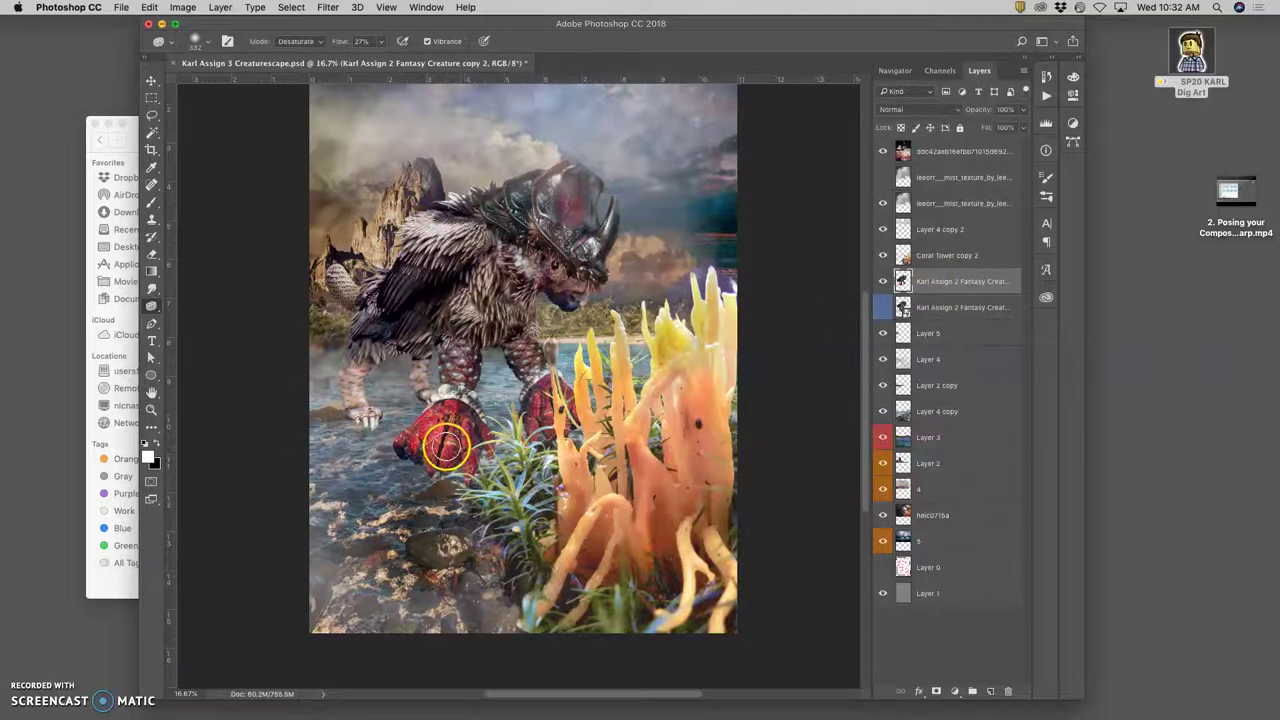
key("super+plus")
key("super+plus")
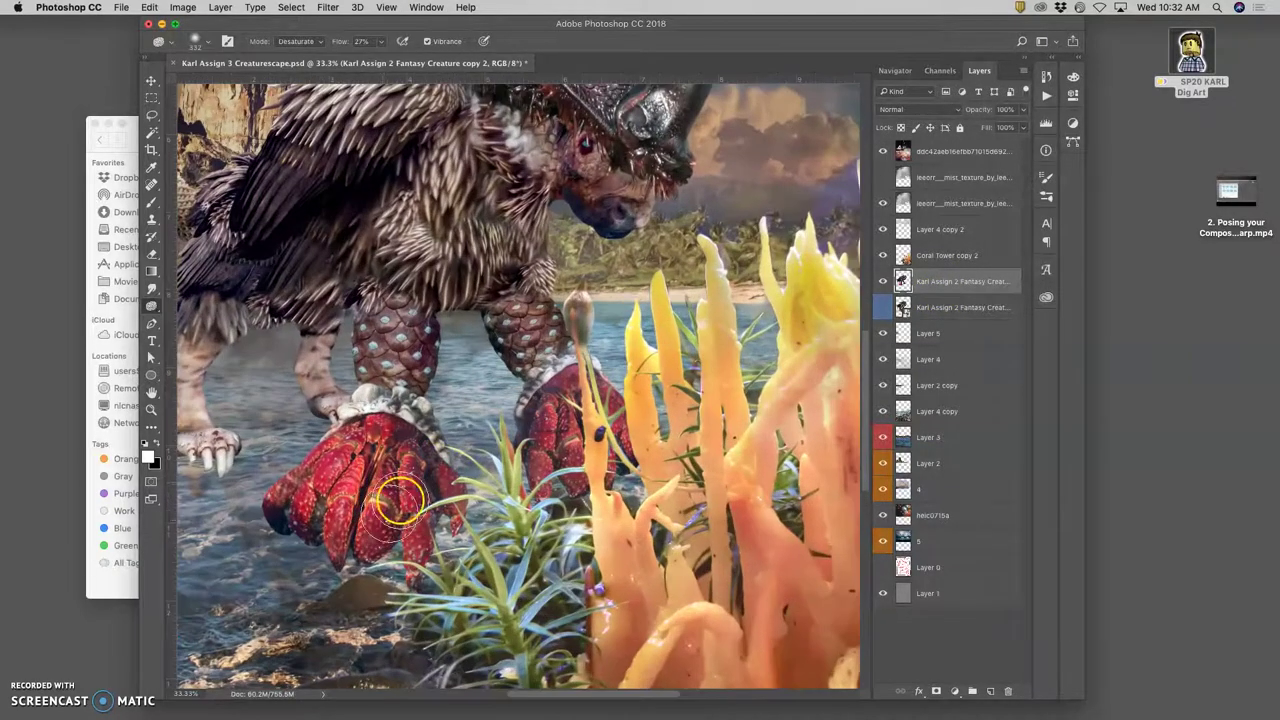
scroll(689, 342, "up", 2)
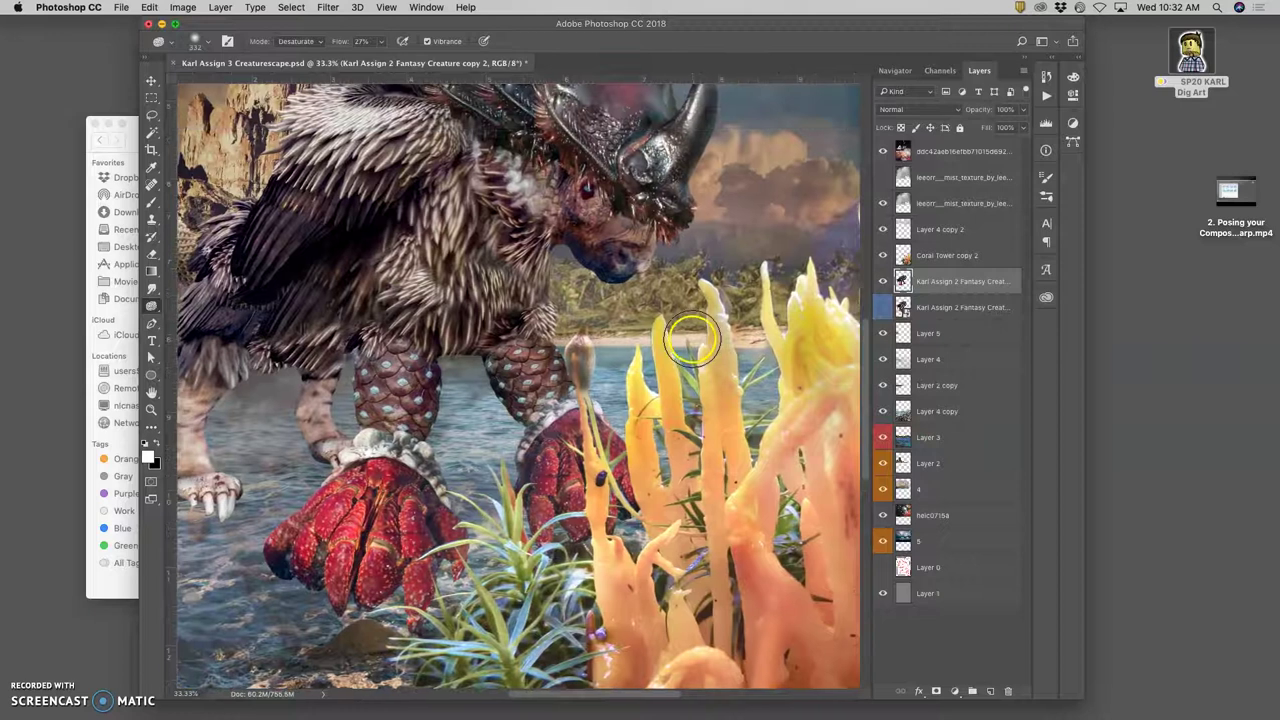
left_click(150, 7)
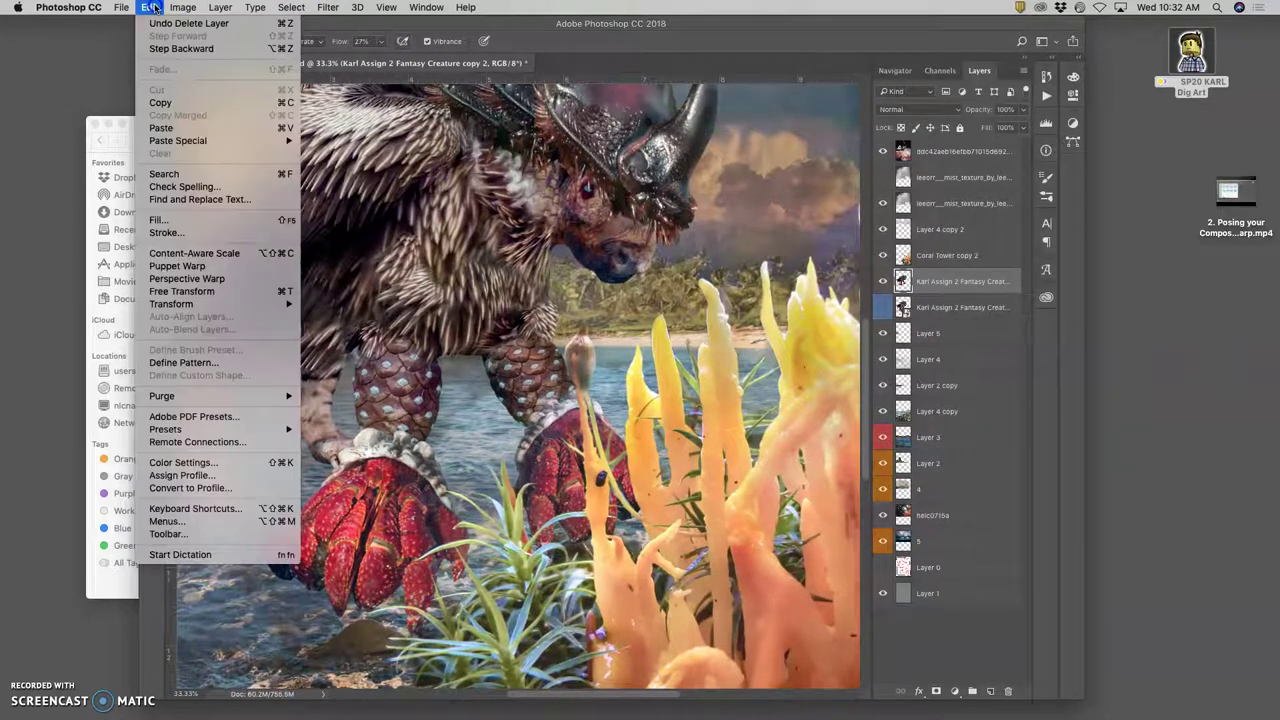
left_click(172, 266)
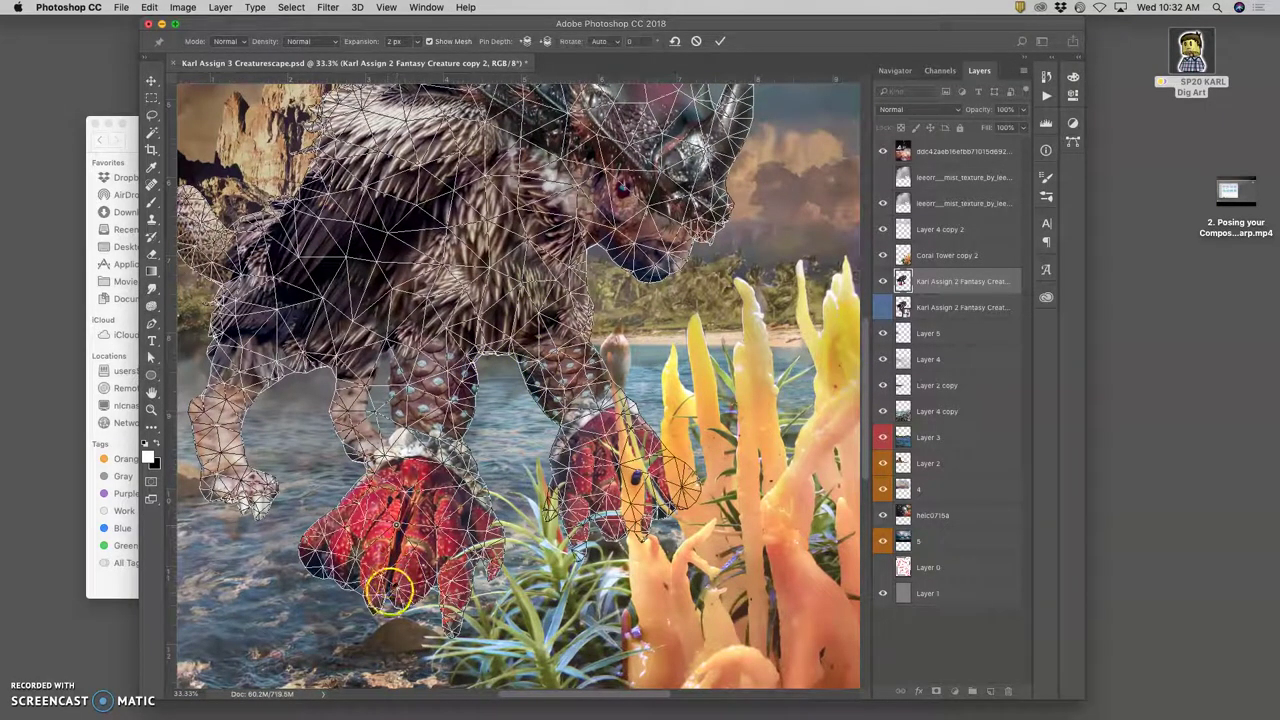
left_click(396, 523)
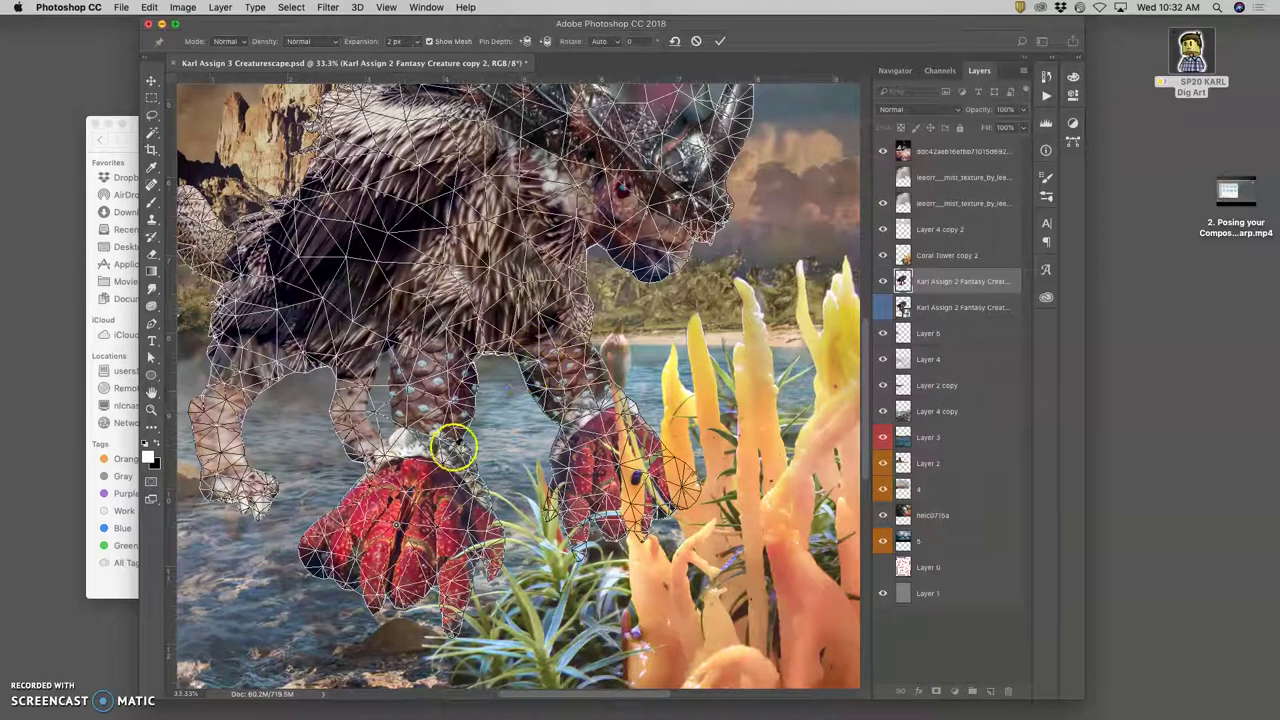
left_click(600, 238)
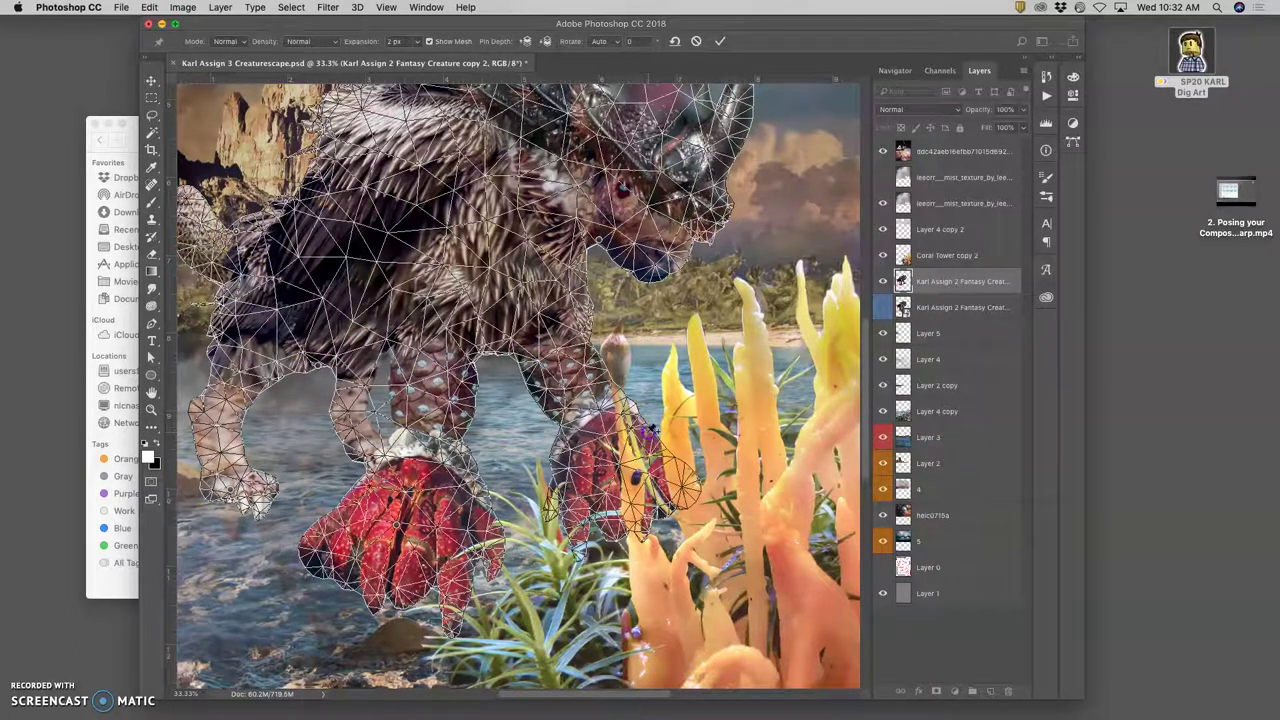
left_click_drag(396, 524, 401, 550)
left_click(585, 492)
left_click(446, 342)
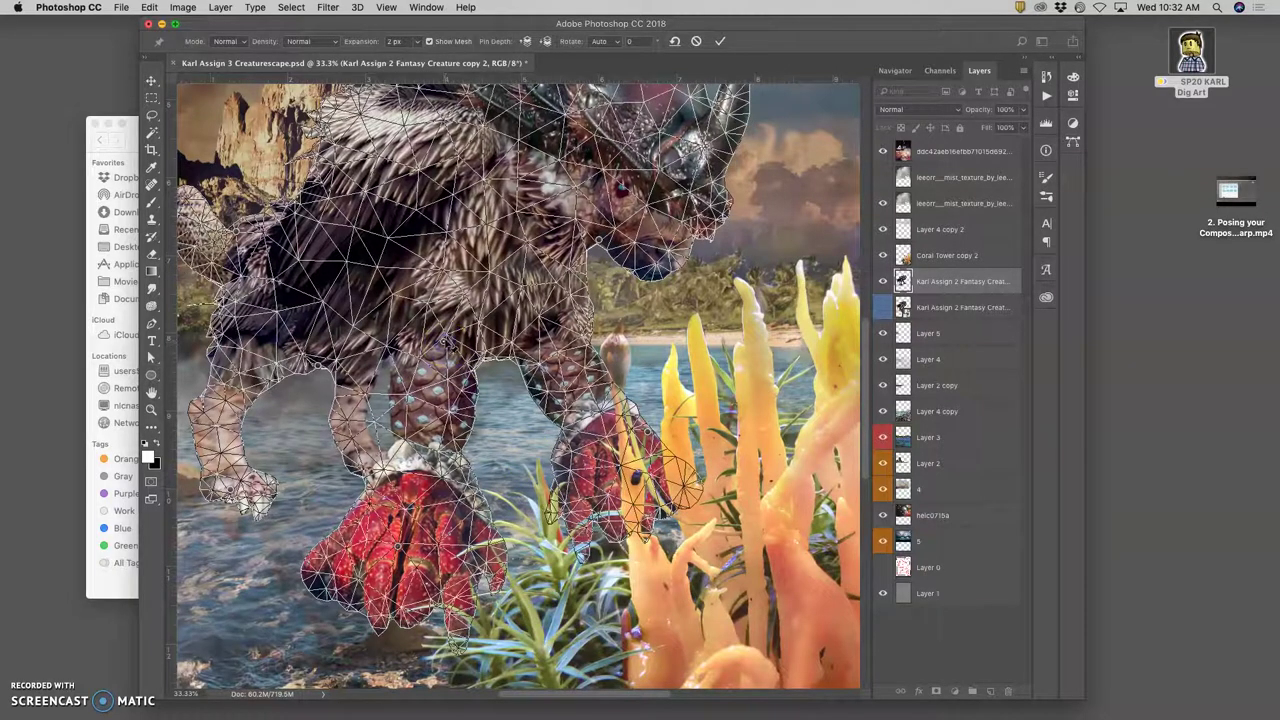
Step: Nudge the pins on the near front leg's top, the jaw and the far claw to refine the stance, and commit the warp
left_click_drag(442, 341, 440, 346)
left_click_drag(600, 243, 600, 245)
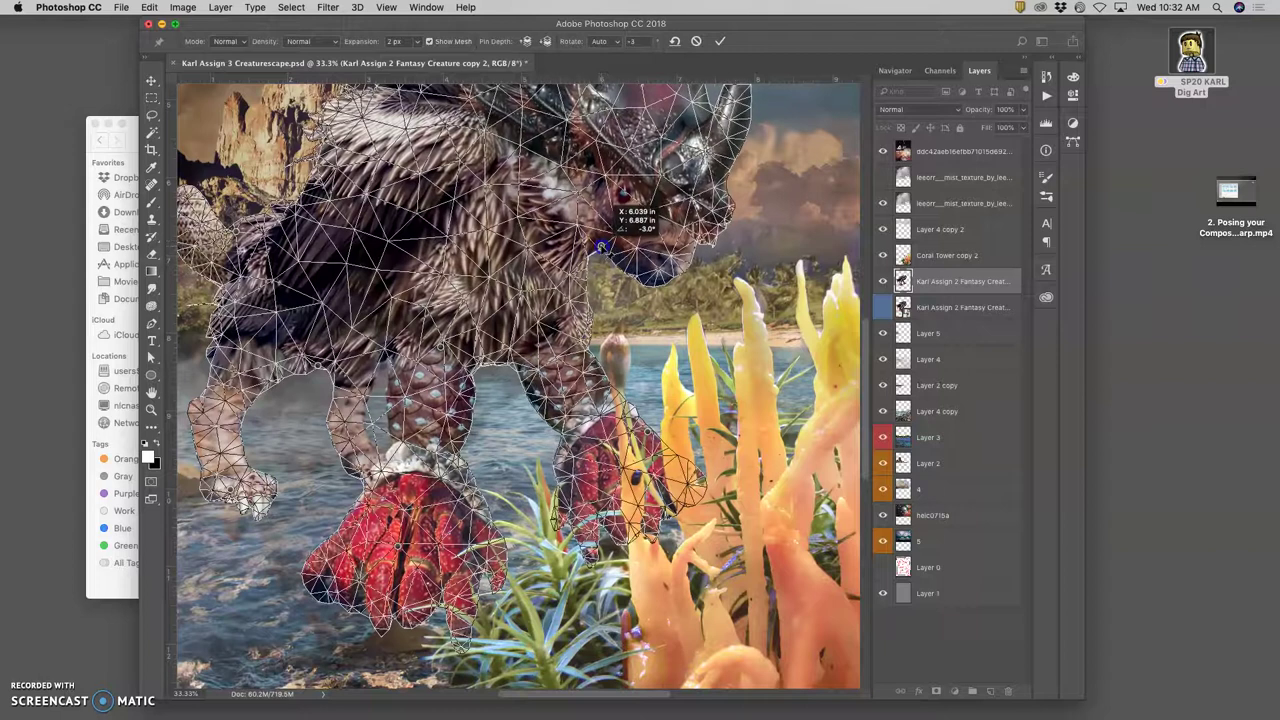
left_click_drag(602, 247, 601, 245)
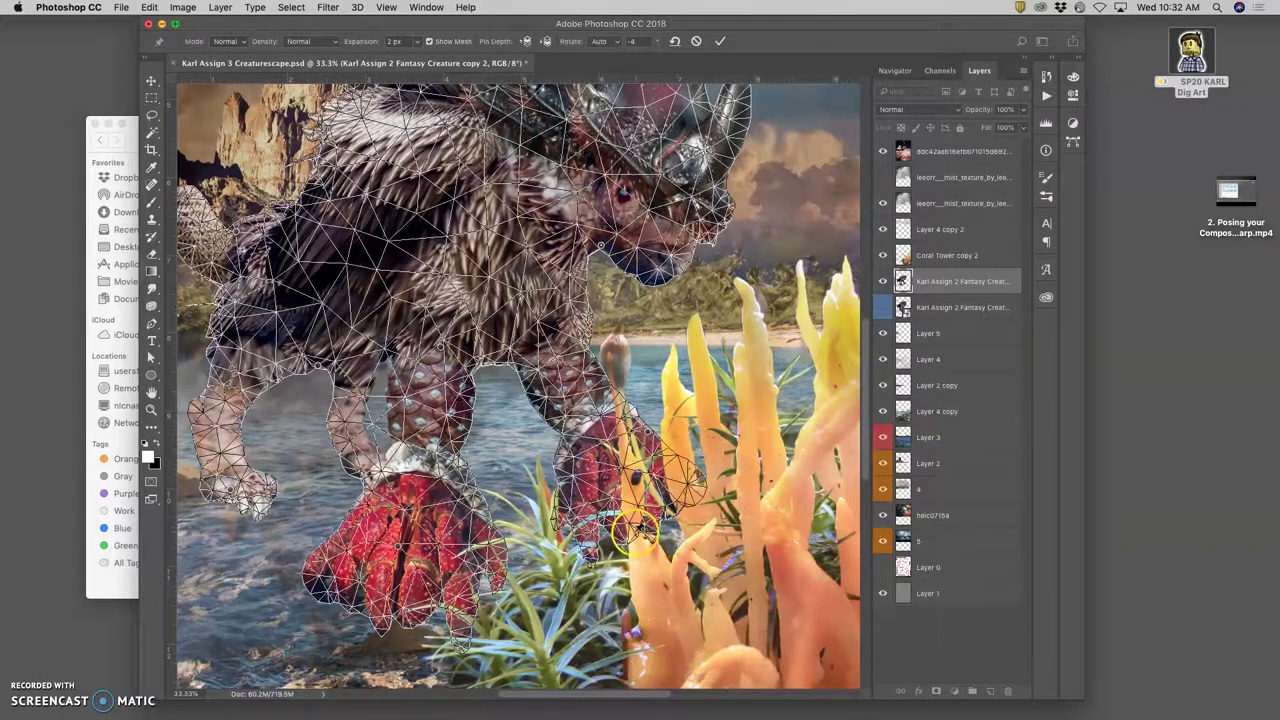
left_click_drag(621, 539, 609, 543)
left_click_drag(645, 445, 645, 451)
key("Return")
Step: Compare the creature's stance in the full scene with and without the latest Puppet Warp
key("super+minus")
key("super+minus")
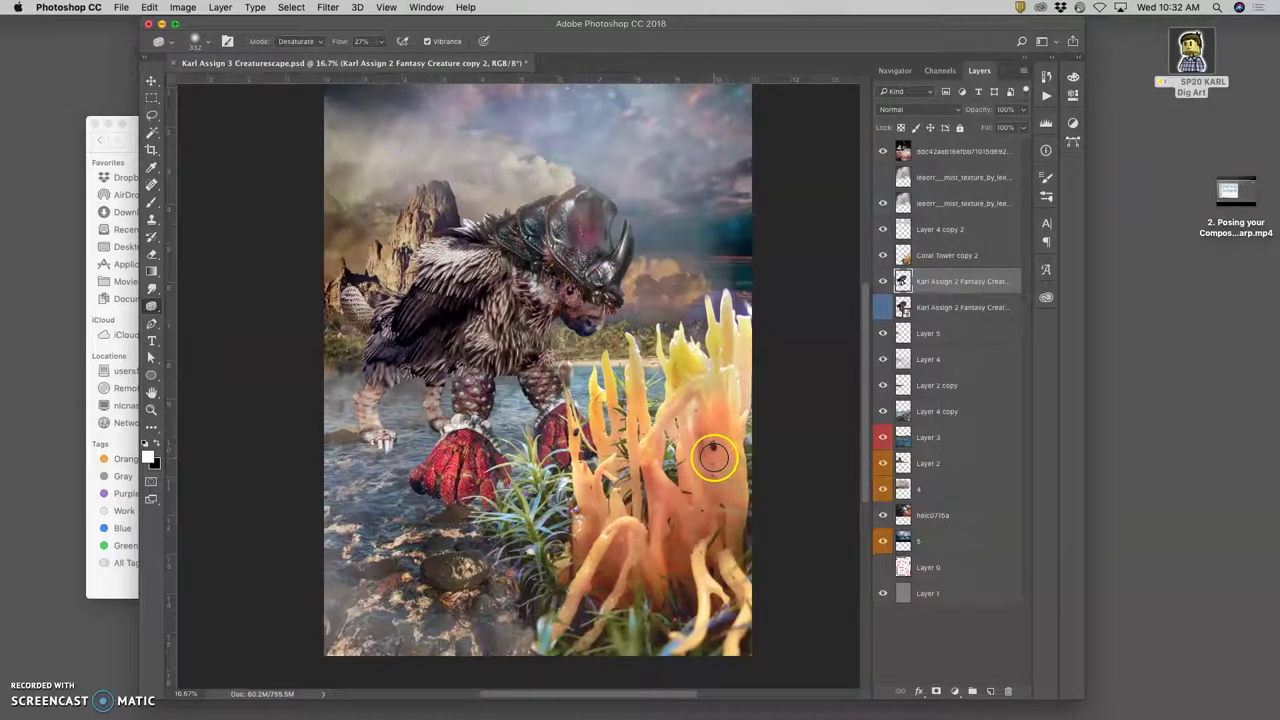
key("super+z")
key("super+z")
key("super+z")
key("super+z")
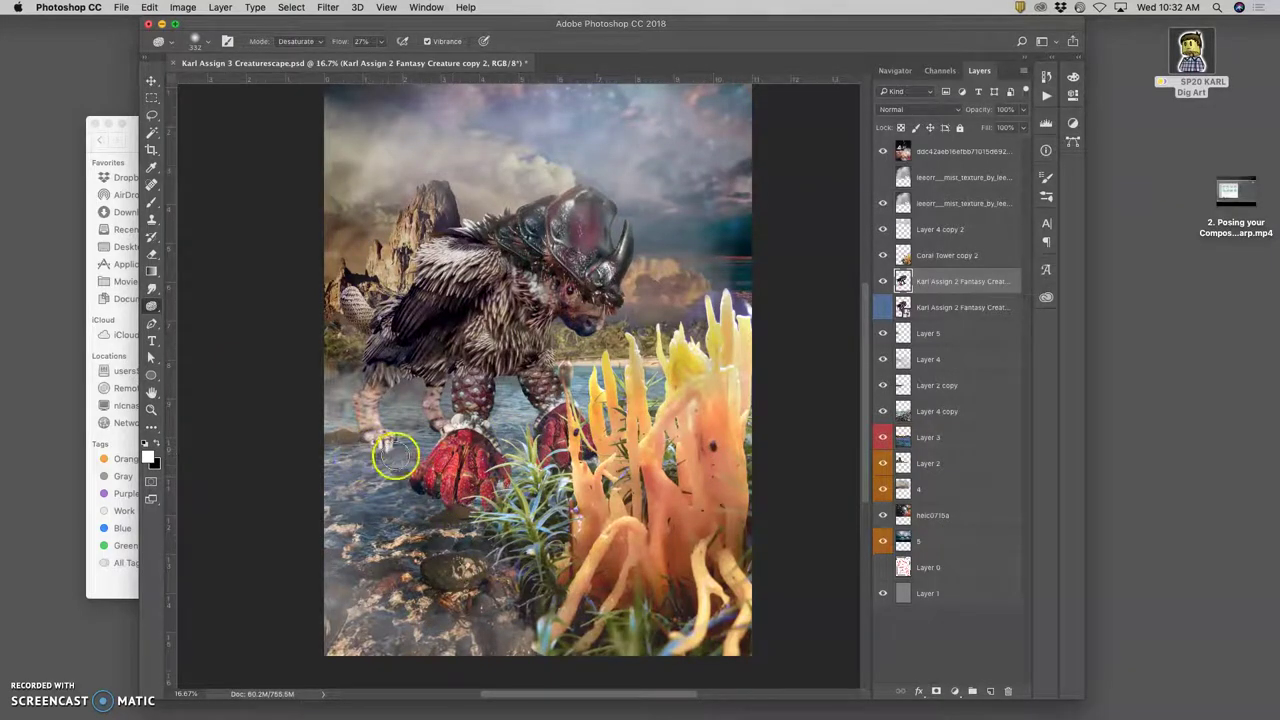
Step: Show the hidden upper mist texture layer over the scene and select it
left_click(882, 177)
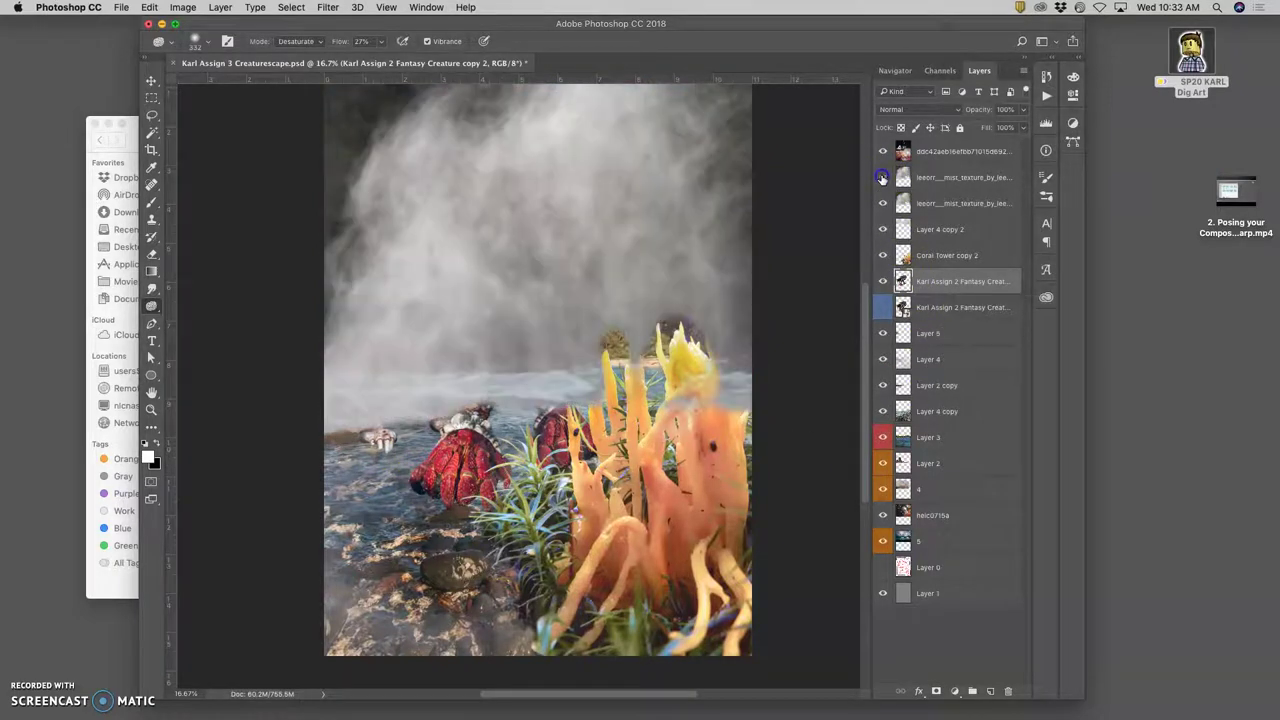
left_click(882, 177)
left_click(882, 177)
left_click(882, 177)
left_click(882, 177)
left_click(940, 183)
Step: Lasso the lower band of the mist across the canvas width, copy it to its own layer, and hide the source mist layer
left_click(150, 116)
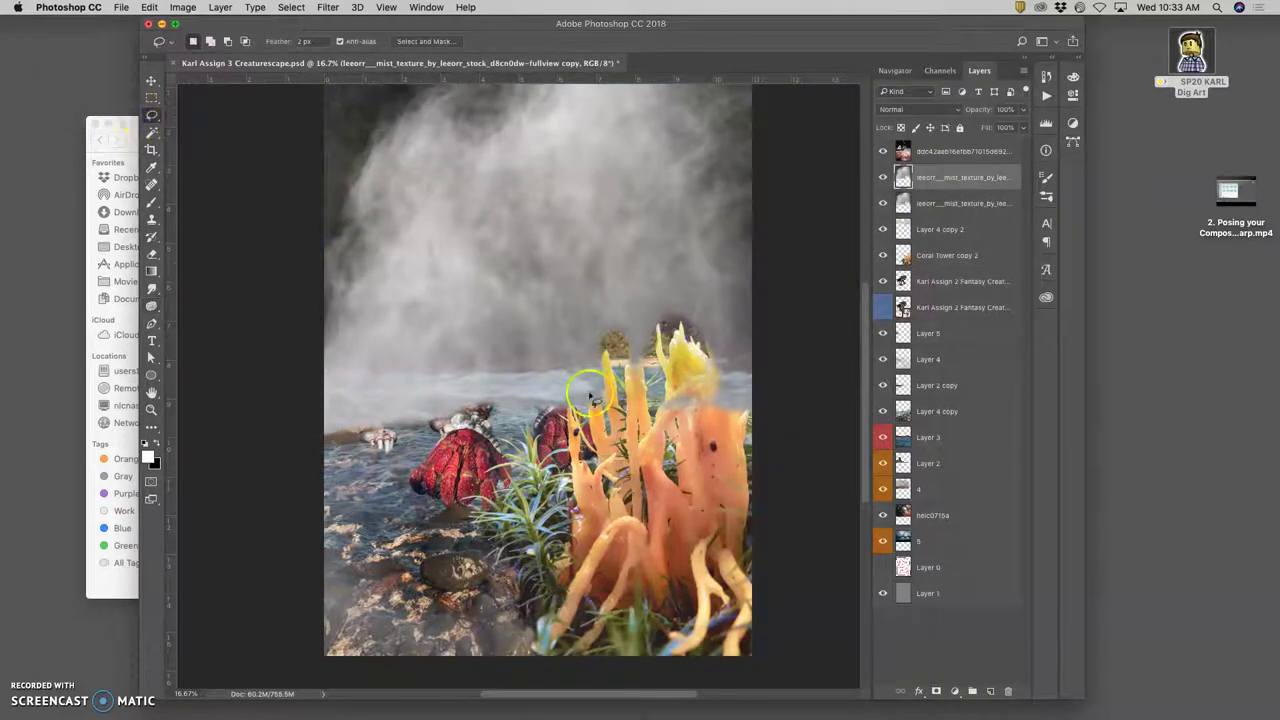
left_click_drag(667, 373, 524, 362)
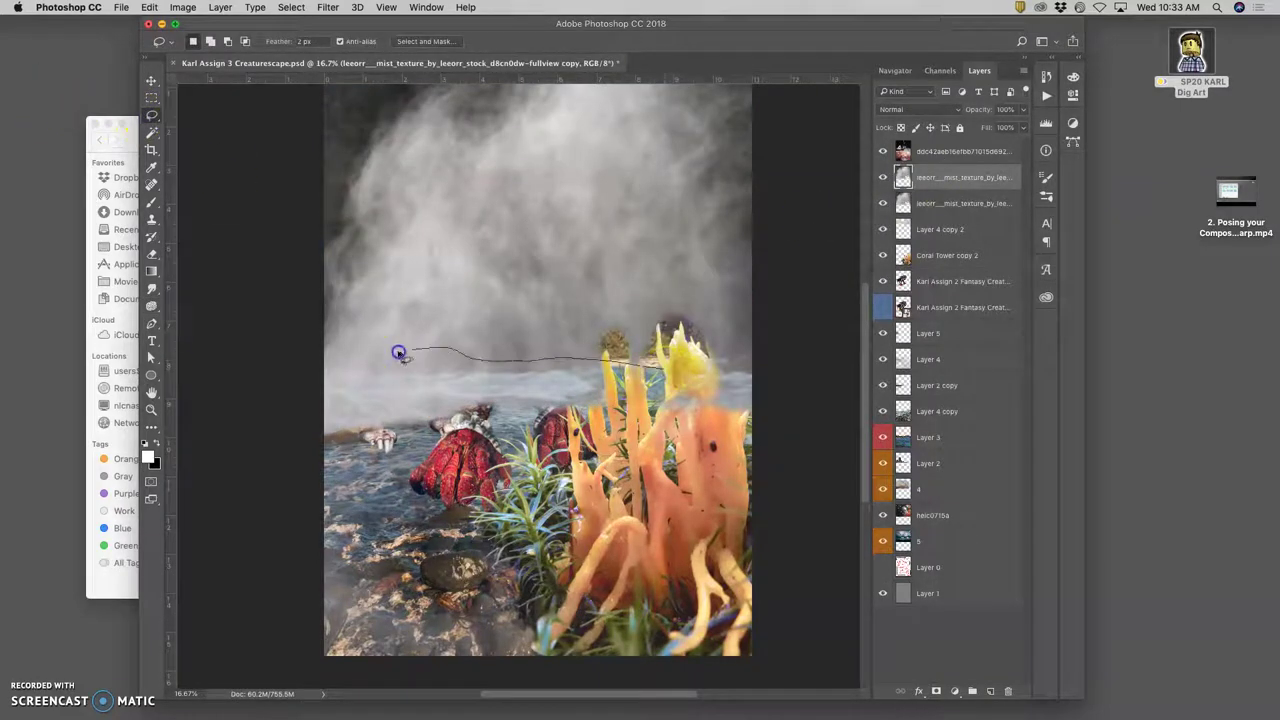
mouse_move(318, 320)
left_mouse_down()
mouse_move(416, 256)
mouse_move(545, 290)
left_mouse_up()
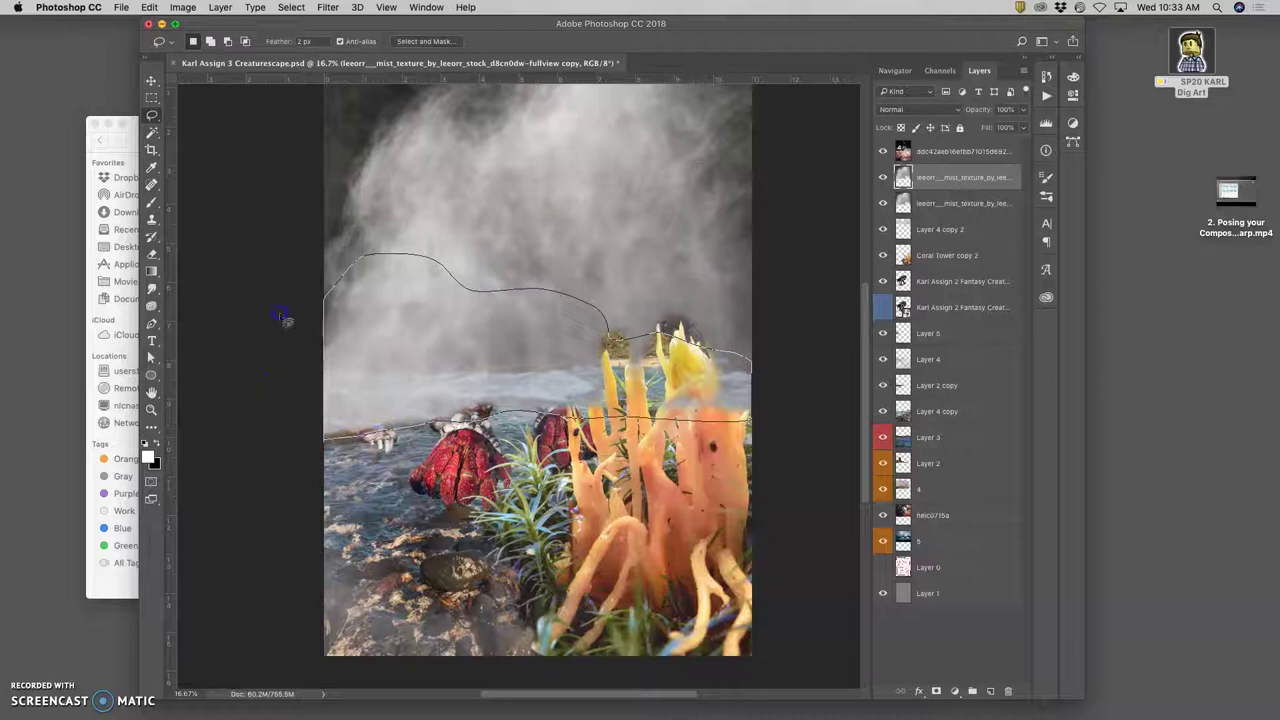
key("ctrl+j")
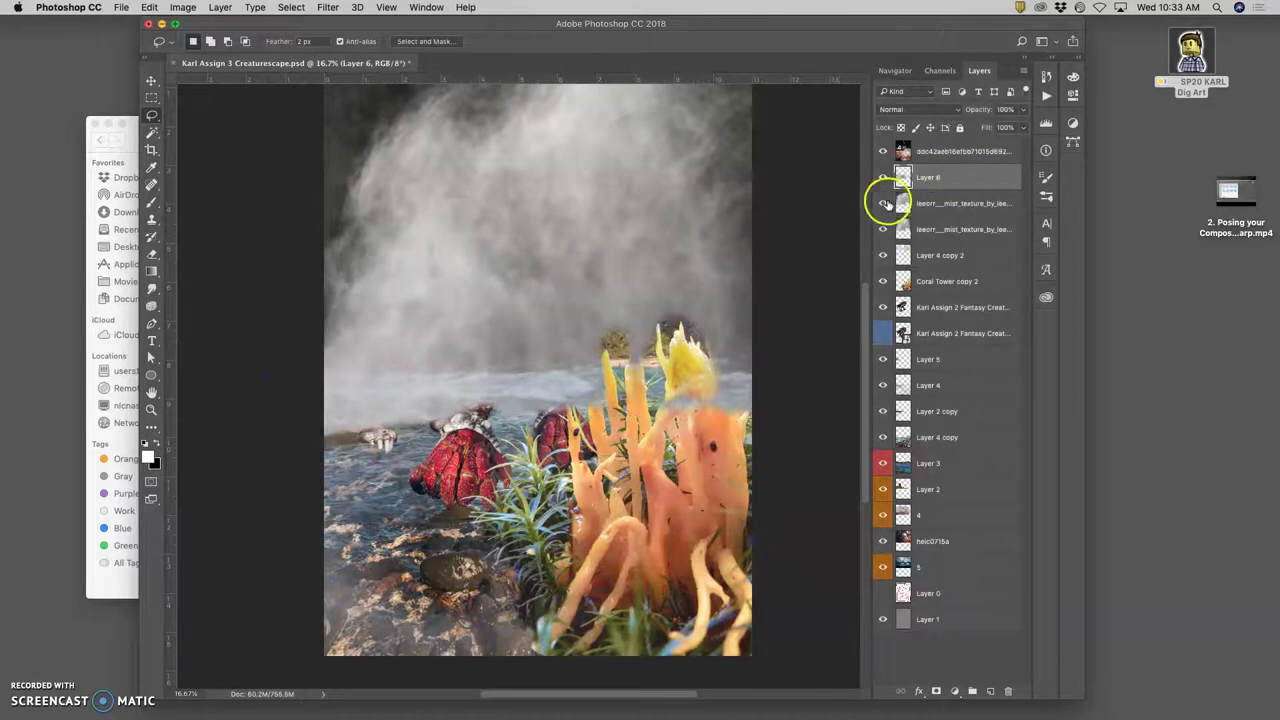
left_click(883, 203)
Step: Soften the upper, right and lower edges of the copied mist patch with a large eraser at 0% hardness
left_click(152, 252)
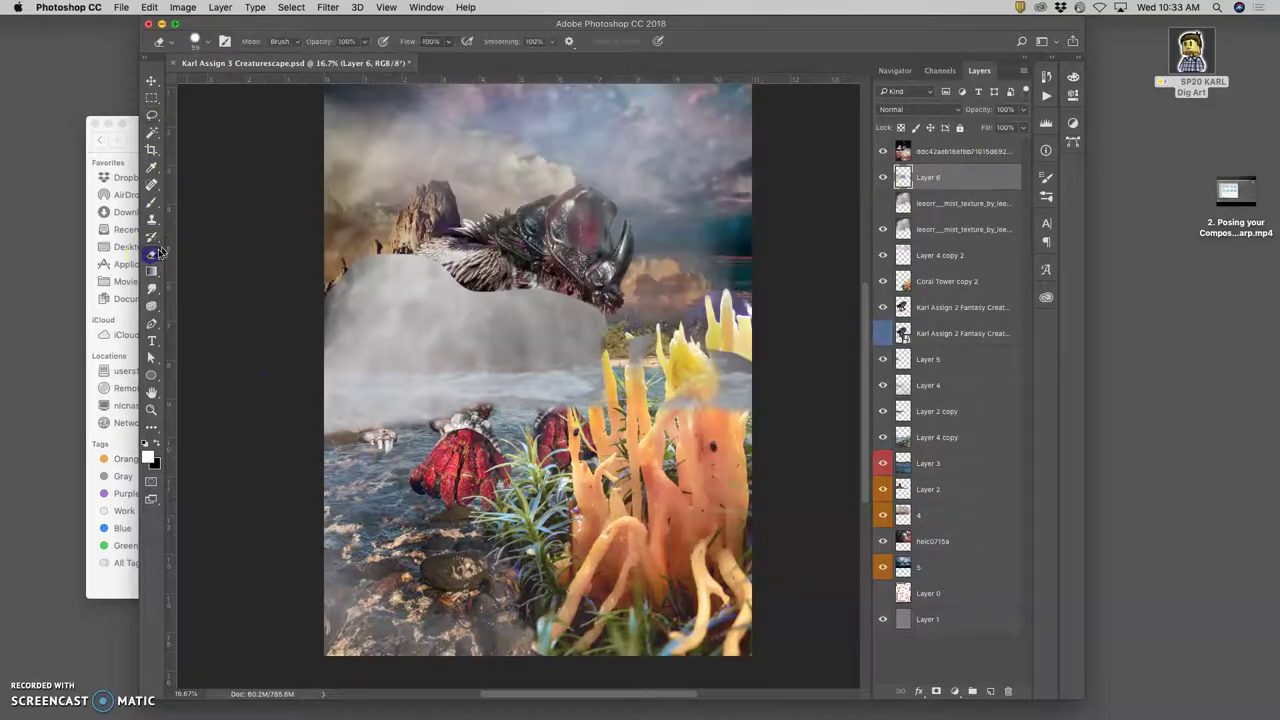
left_click(207, 41)
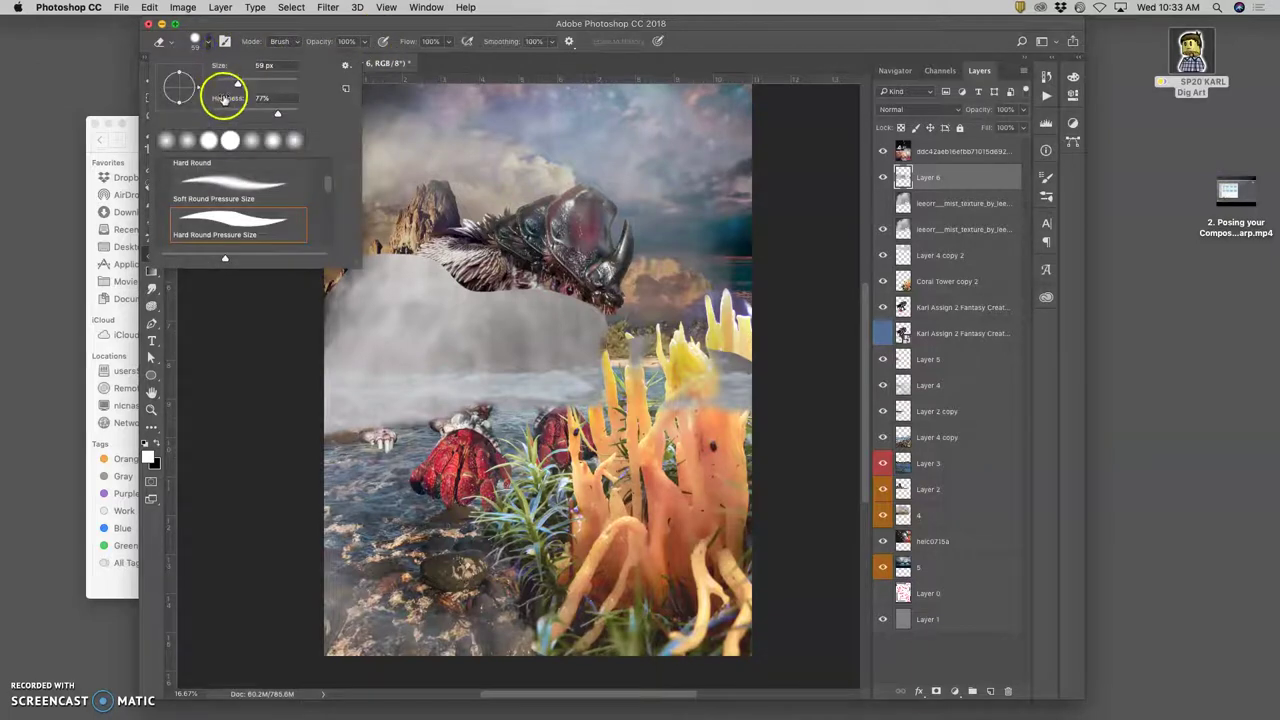
mouse_move(232, 113)
left_mouse_down()
mouse_move(198, 110)
mouse_move(279, 83)
left_mouse_up()
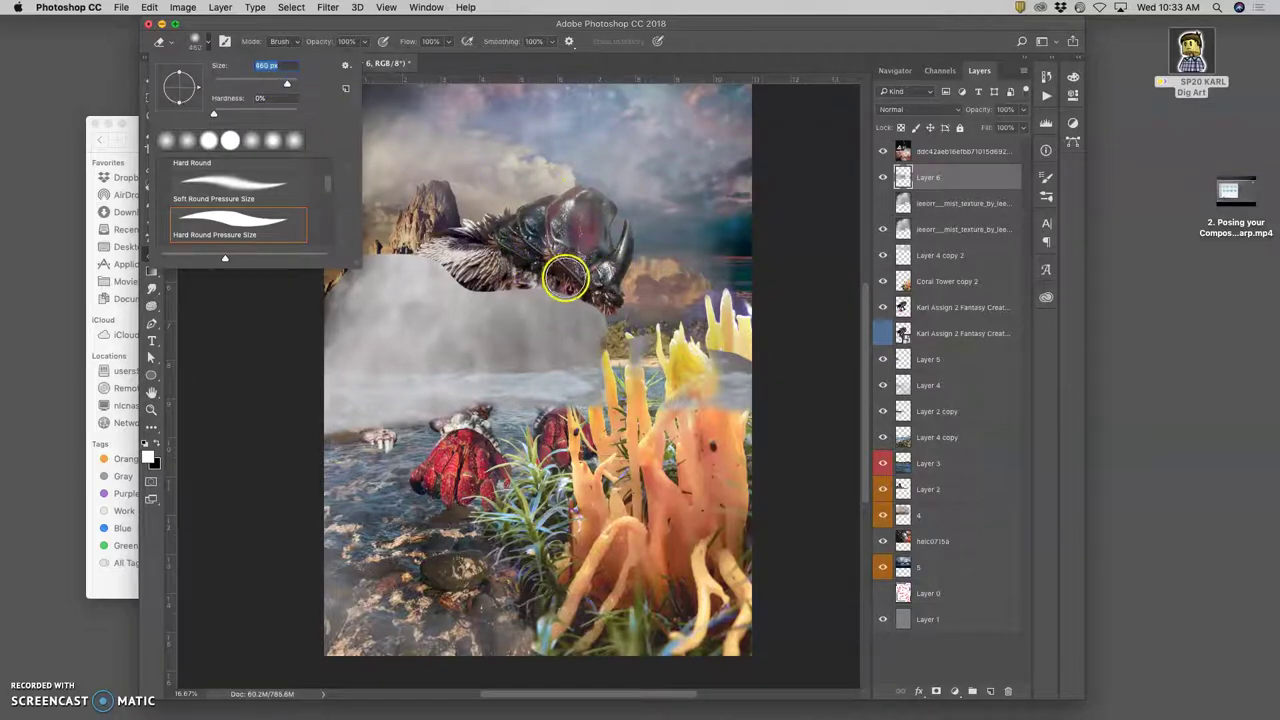
mouse_move(566, 275)
left_mouse_down()
mouse_move(487, 287)
mouse_move(359, 235)
mouse_move(312, 253)
mouse_move(344, 241)
mouse_move(306, 287)
mouse_move(309, 297)
mouse_move(342, 272)
mouse_move(309, 306)
mouse_move(533, 273)
left_mouse_up()
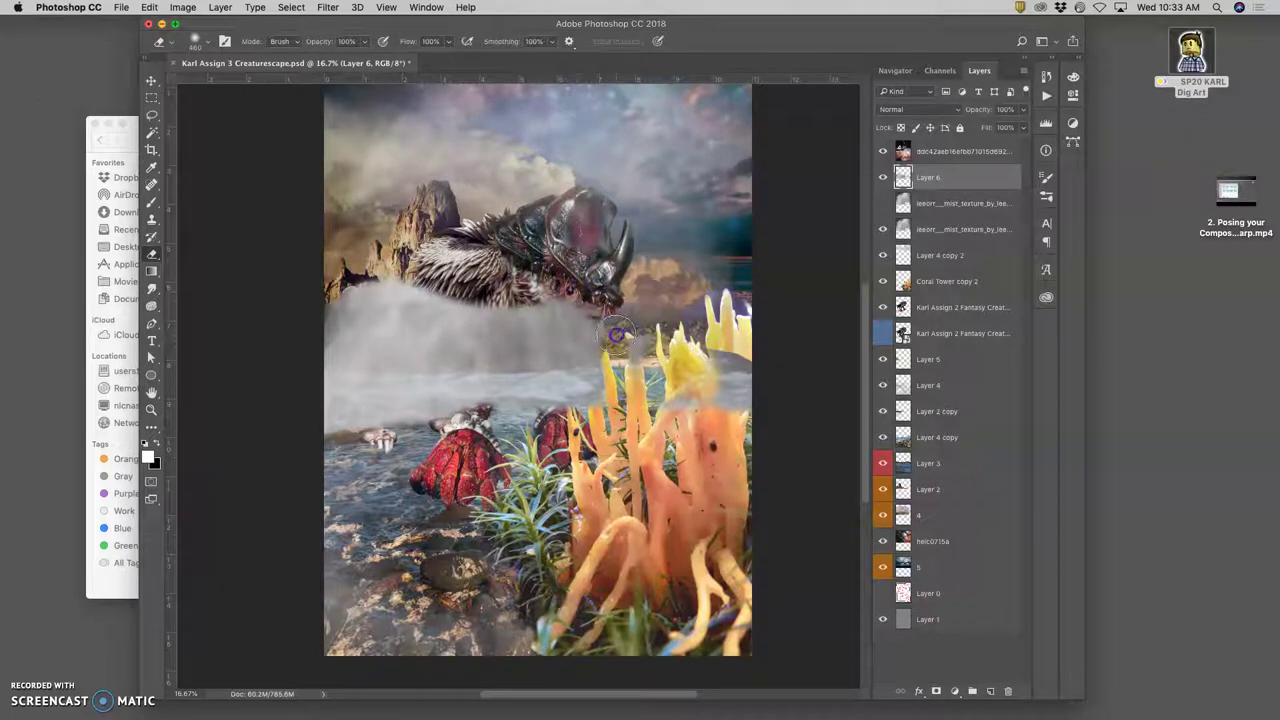
mouse_move(609, 353)
left_mouse_down()
mouse_move(602, 318)
mouse_move(710, 337)
mouse_move(787, 383)
left_mouse_up()
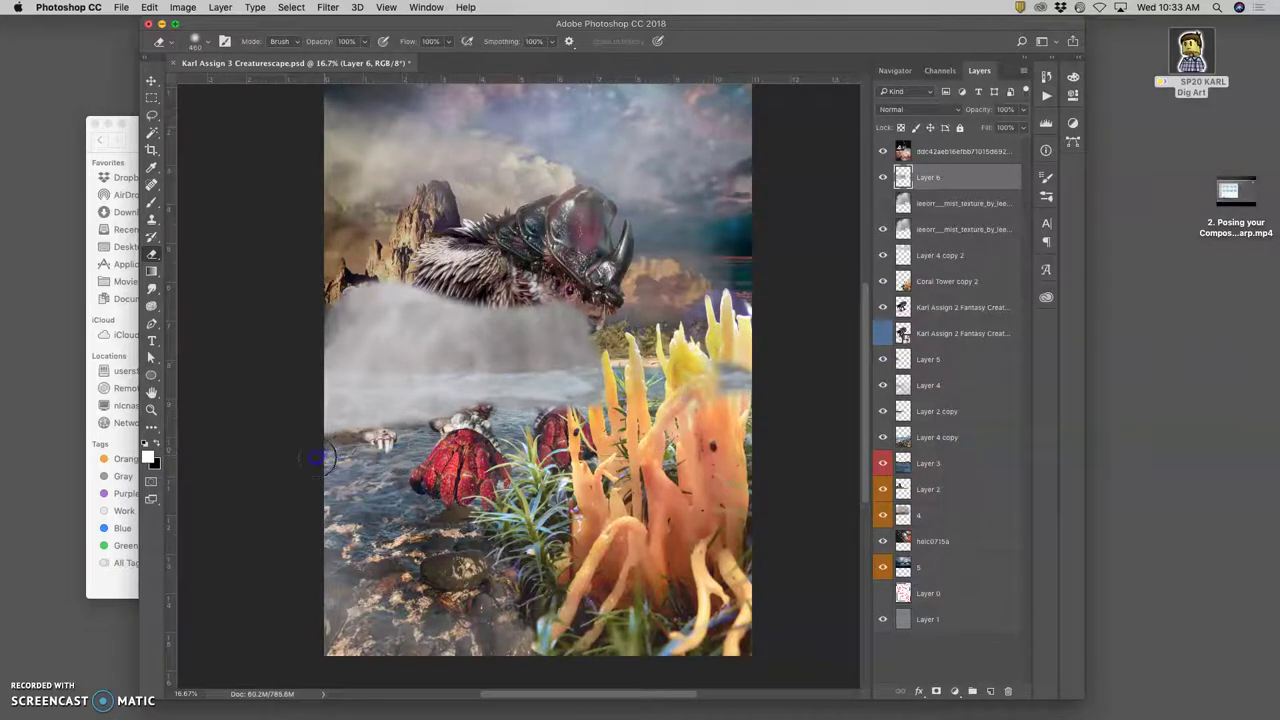
mouse_move(317, 456)
left_mouse_down()
mouse_move(412, 446)
mouse_move(478, 417)
mouse_move(596, 414)
left_mouse_up()
Step: Move the mist patch down over the creature's front claws and stretch its width to 113.90%
left_click(151, 80)
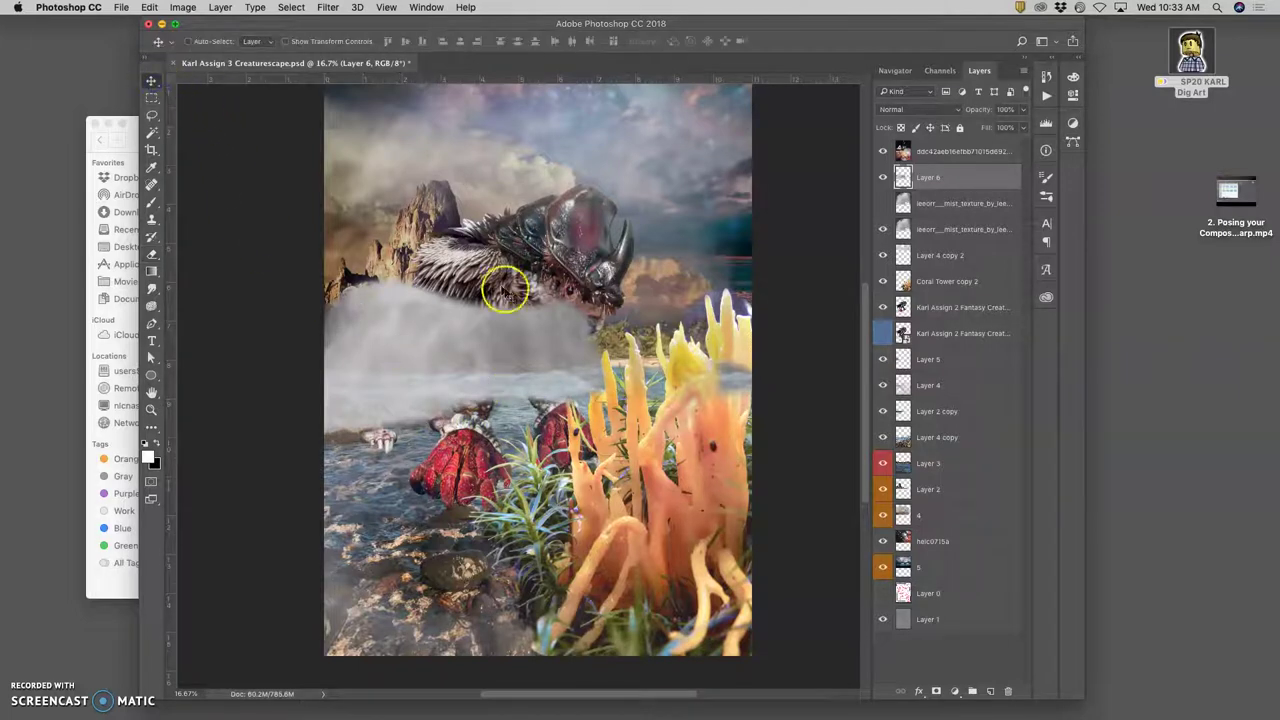
left_click_drag(511, 295, 514, 446)
key("ctrl+t")
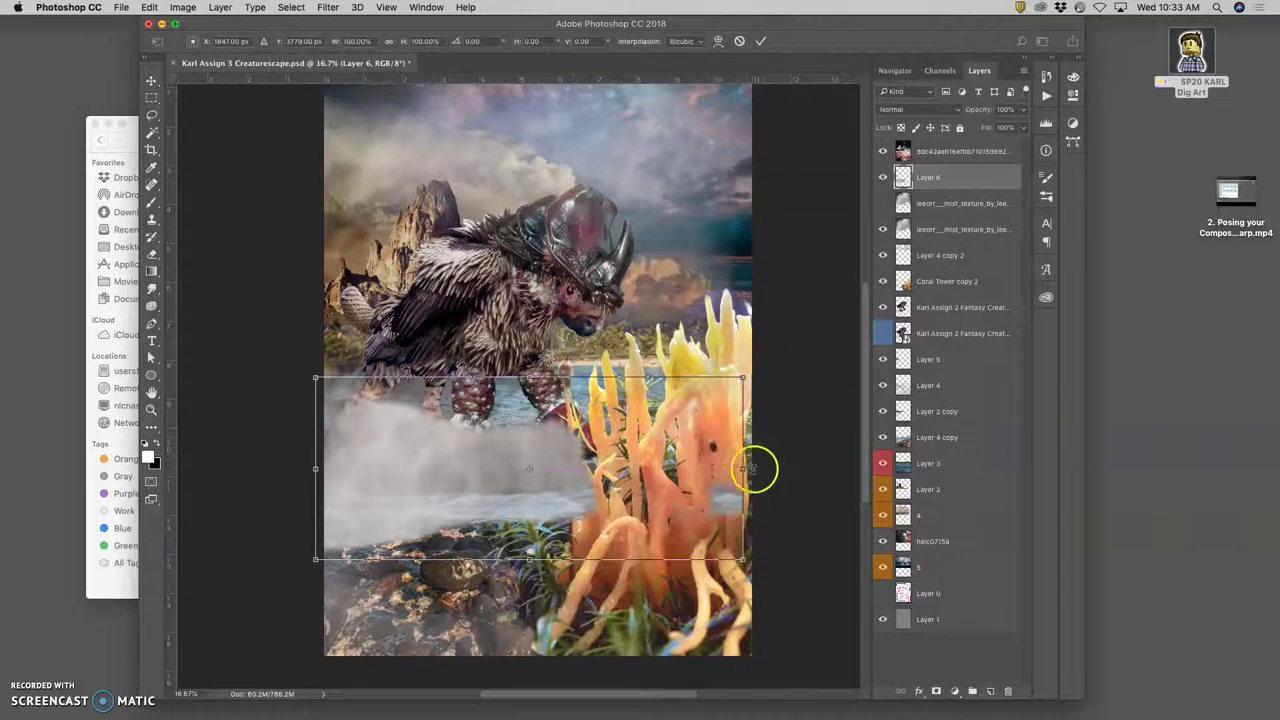
left_click_drag(743, 468, 802, 467)
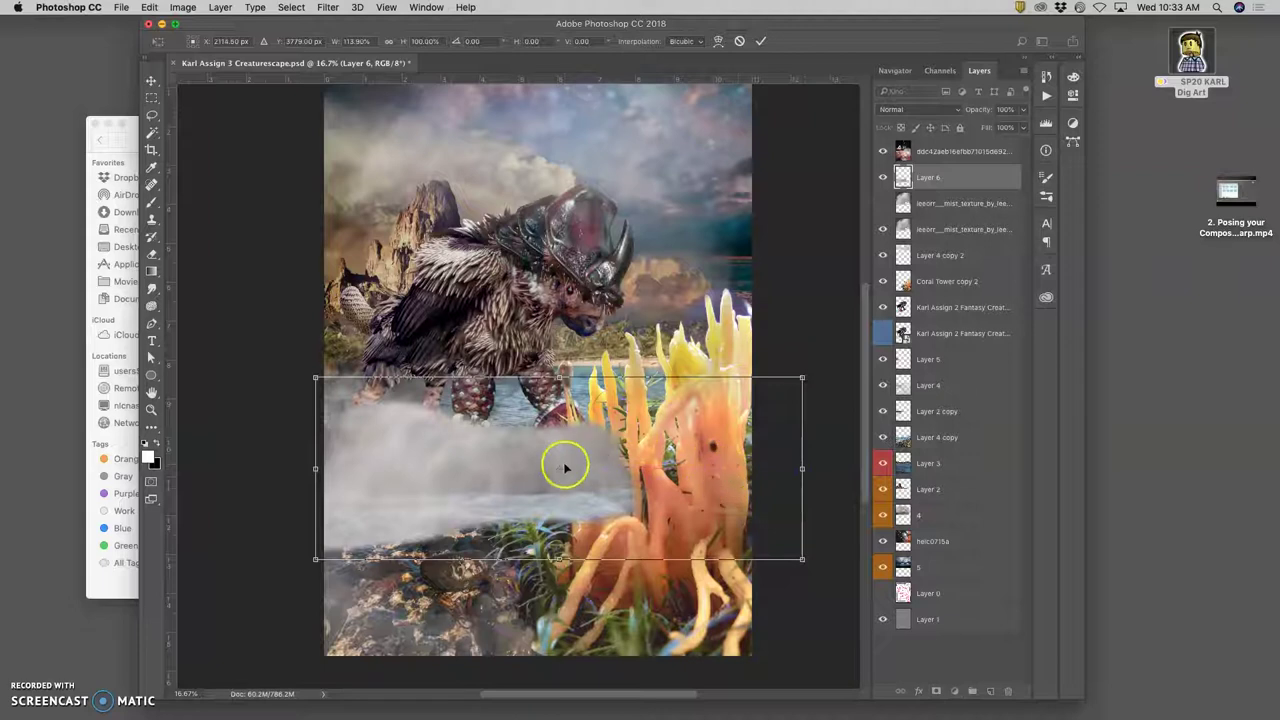
key("Return")
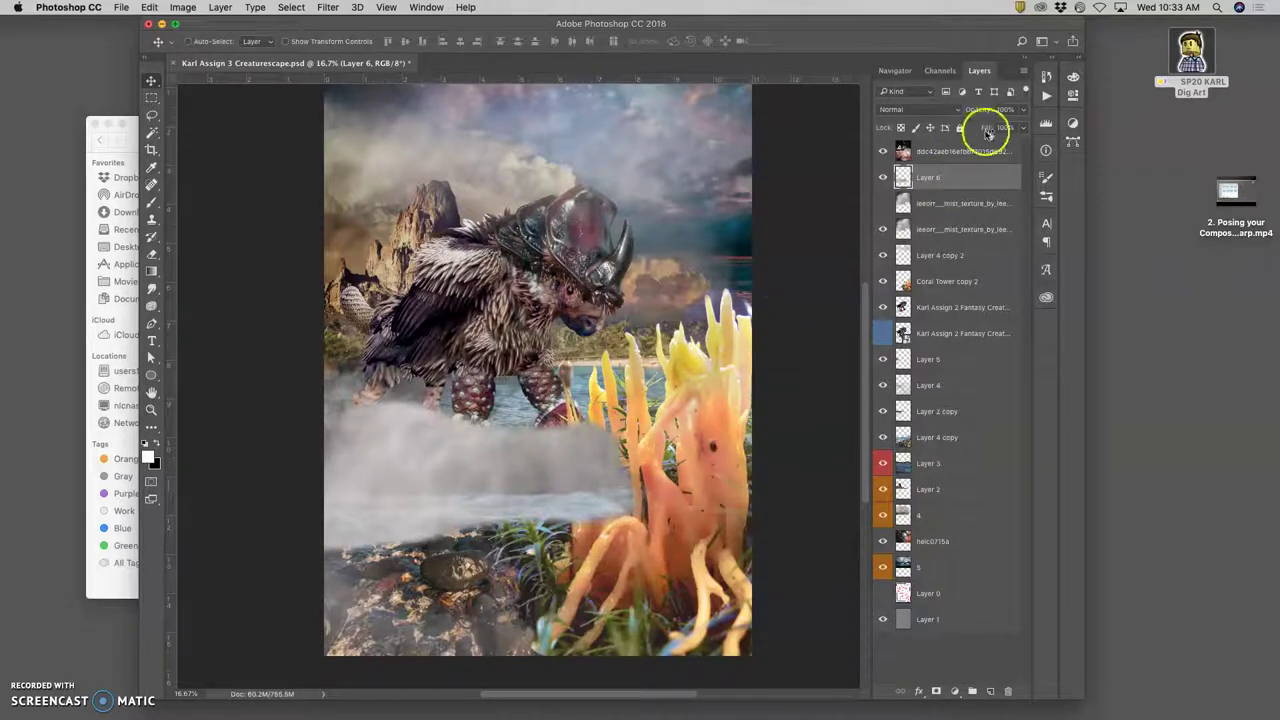
Step: Lower the mist patch's opacity to about 65% and shift the patch slightly up over the creature's front claws
left_click(1023, 109)
left_click_drag(990, 129, 1000, 125)
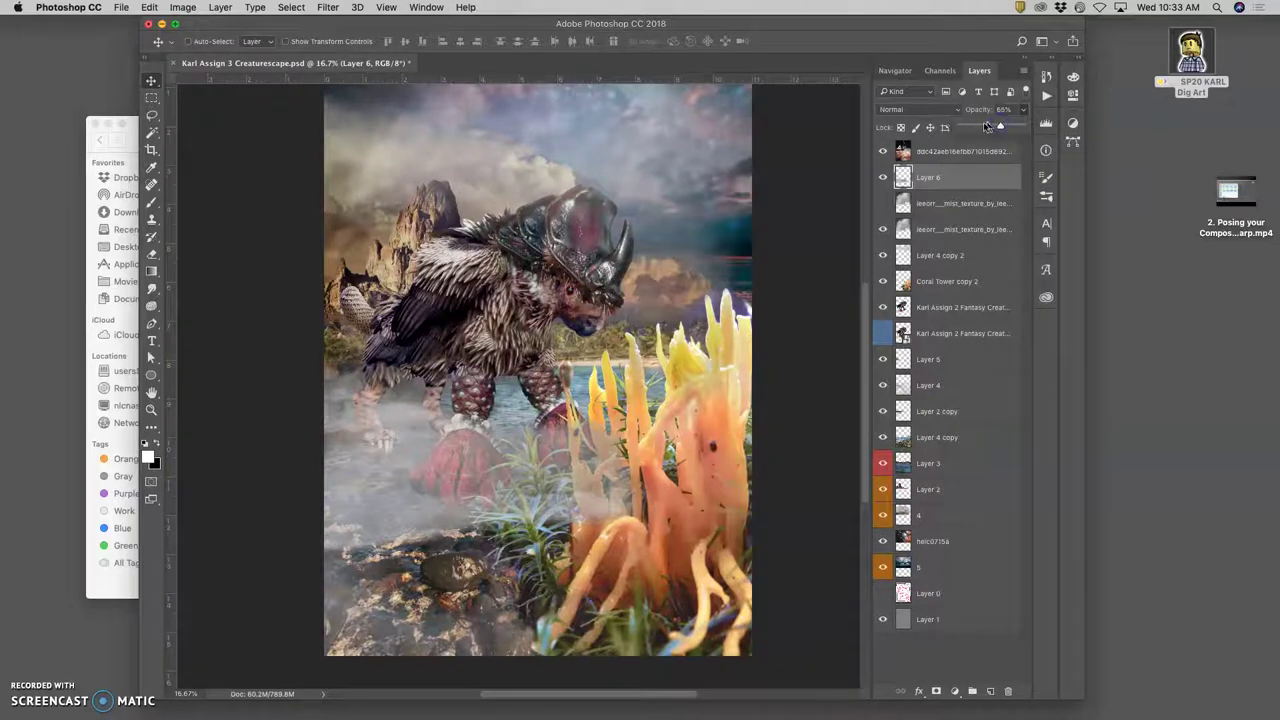
mouse_move(469, 473)
left_mouse_down()
mouse_move(466, 448)
mouse_move(472, 468)
left_mouse_up()
left_click(478, 494)
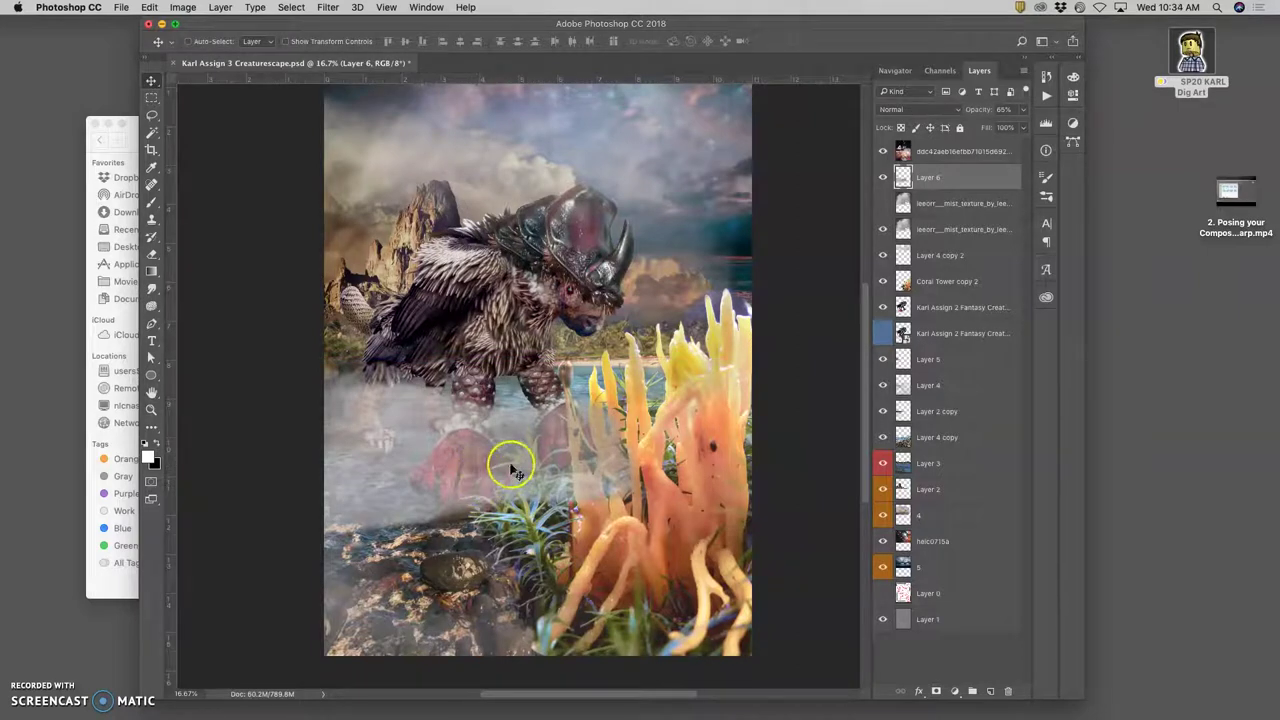
Step: Restore the mist patch to 100% opacity and colorize it blue with Hue/Saturation at hue 202, saturation 31 and lightness -9
left_click(1021, 109)
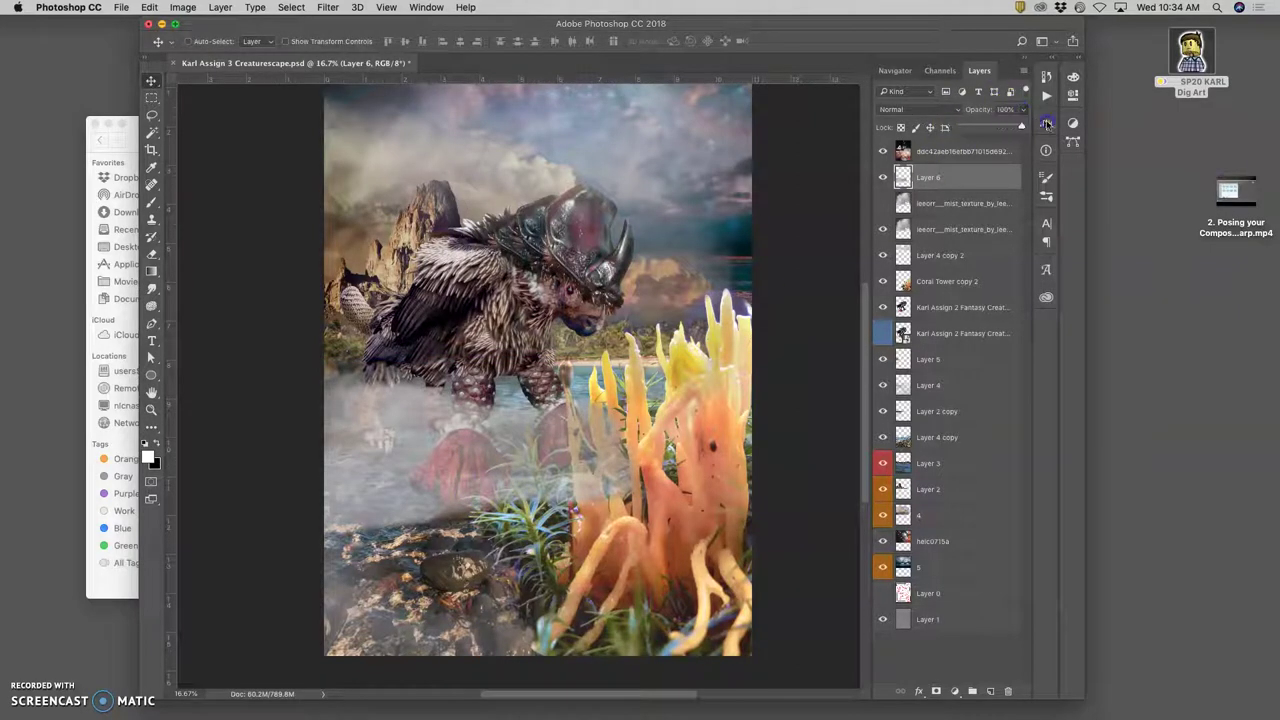
left_click_drag(1008, 130, 1022, 128)
left_click(563, 334)
left_click(183, 8)
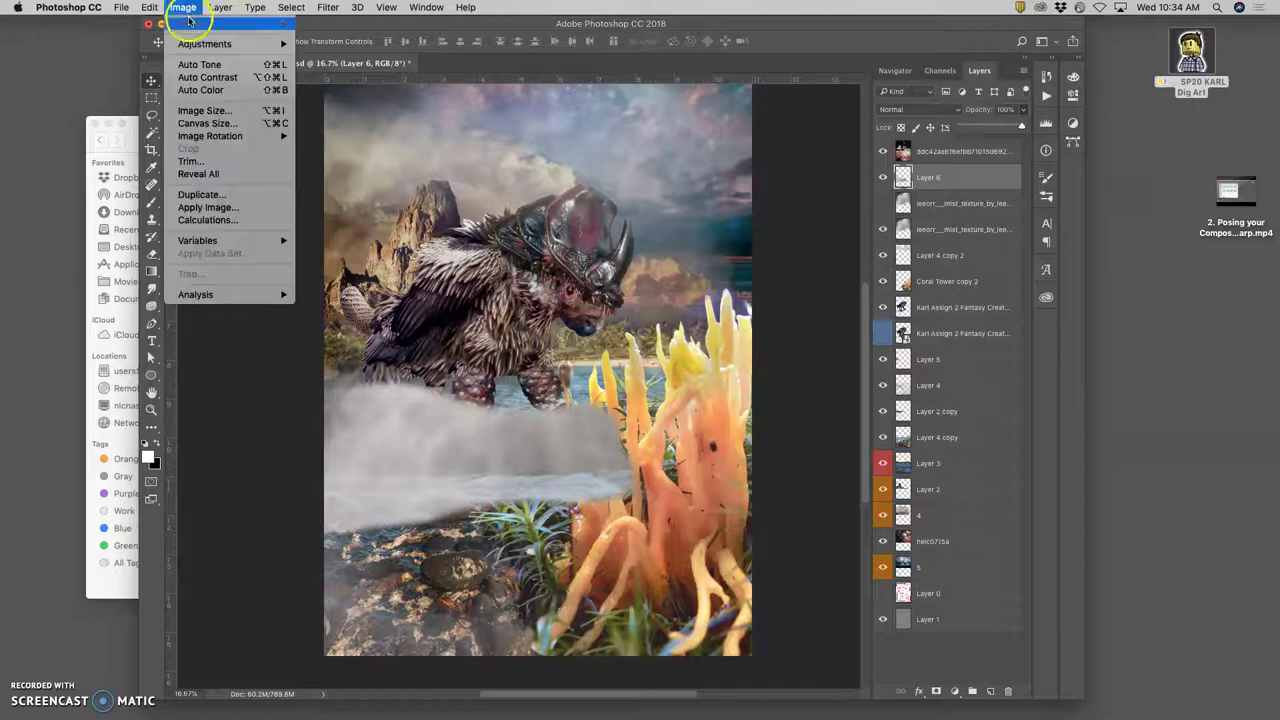
mouse_move(185, 43)
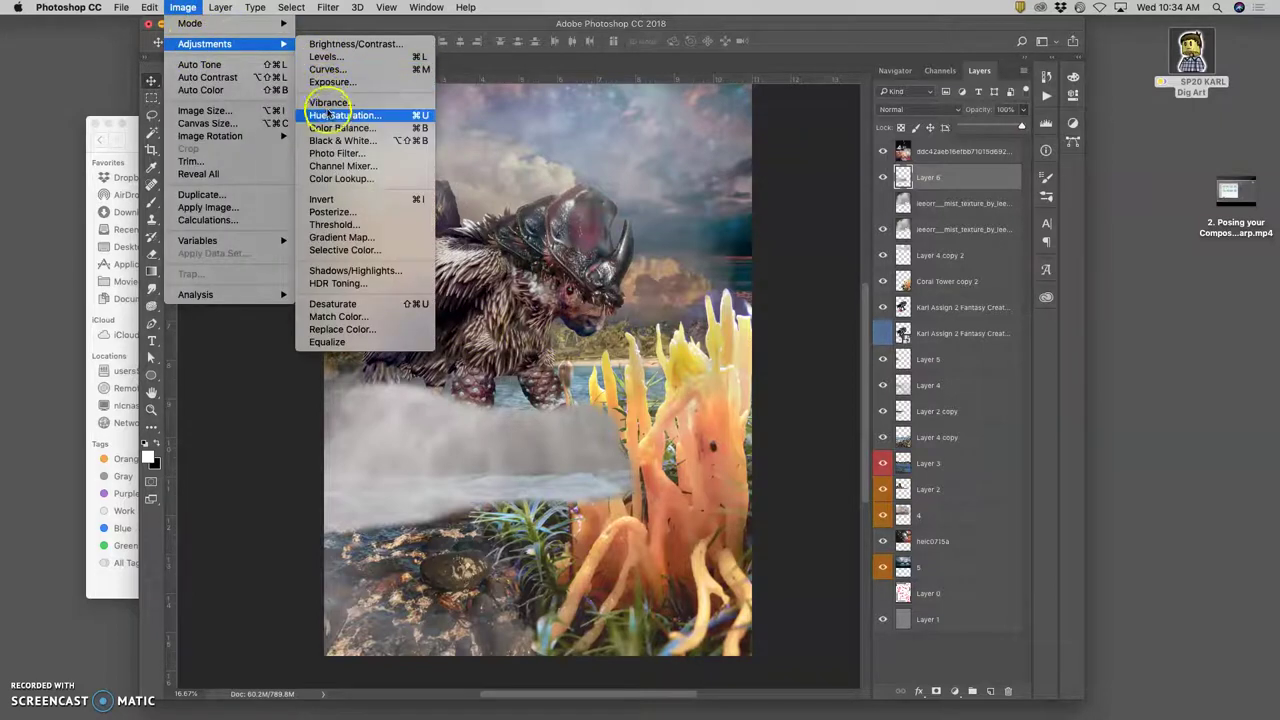
left_click(345, 117)
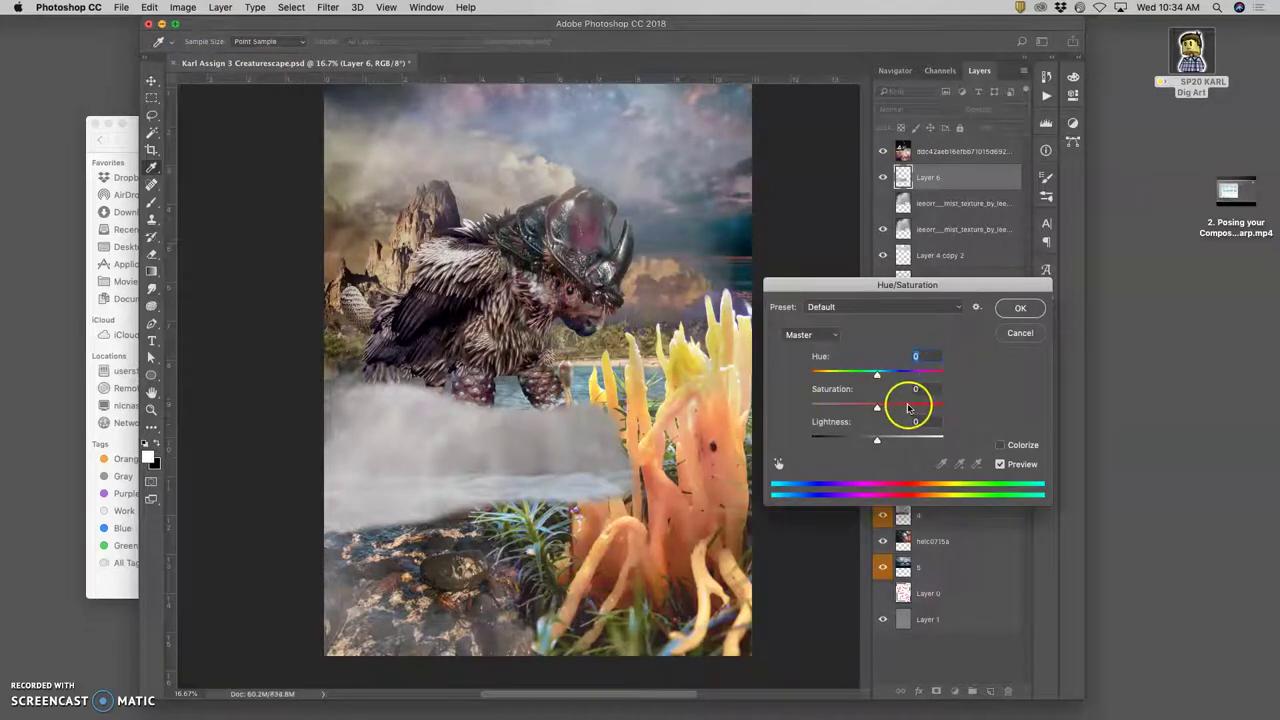
left_click(1003, 445)
left_click_drag(894, 372, 887, 376)
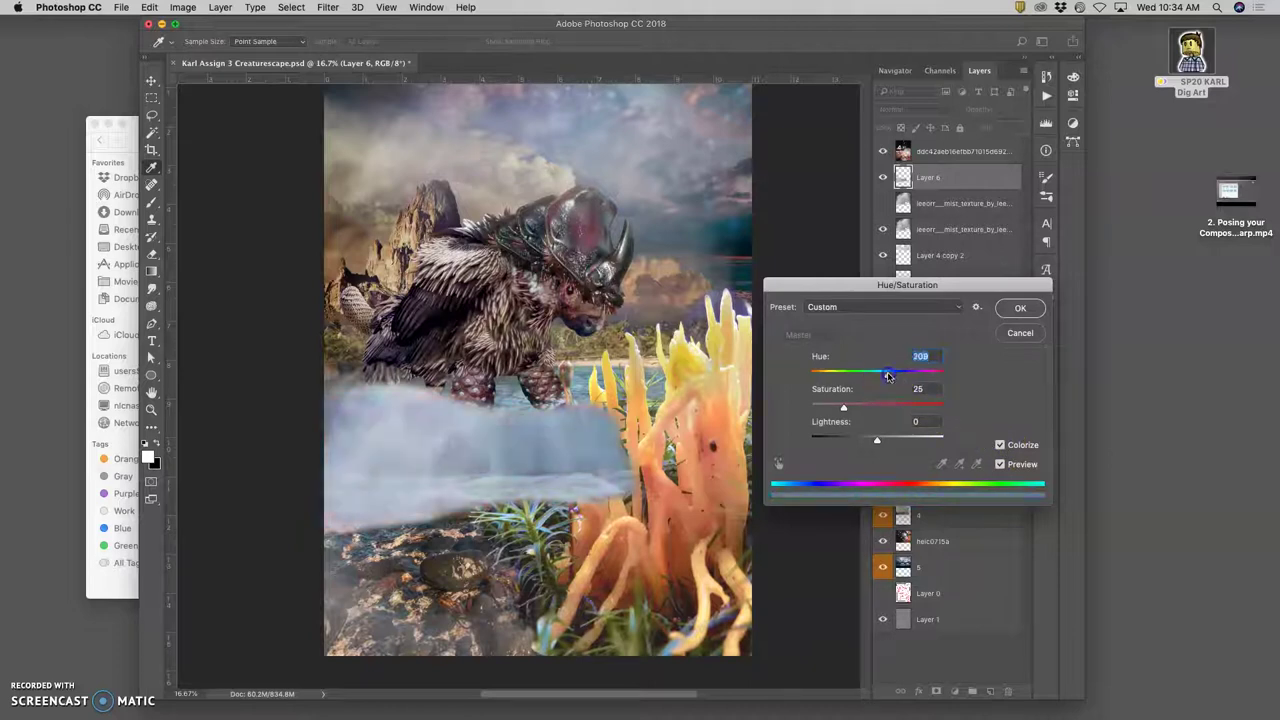
left_click(582, 393)
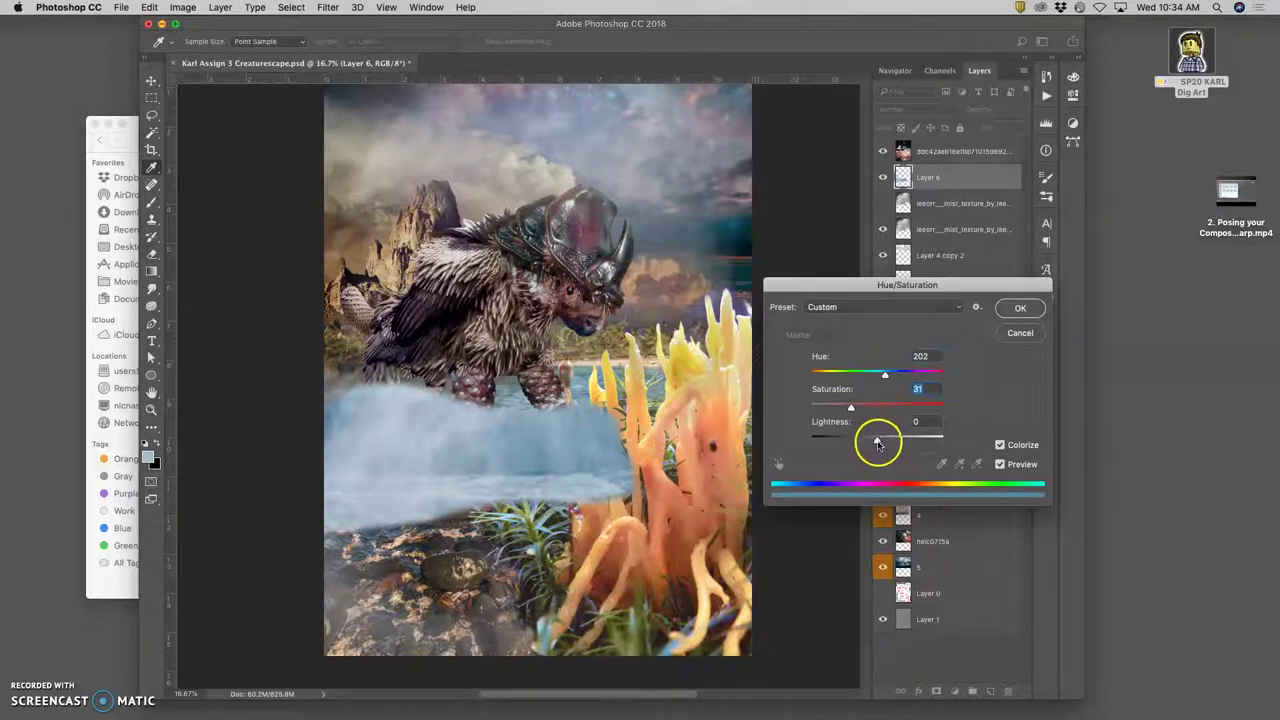
mouse_move(878, 443)
left_mouse_down()
mouse_move(888, 440)
mouse_move(872, 437)
left_mouse_up()
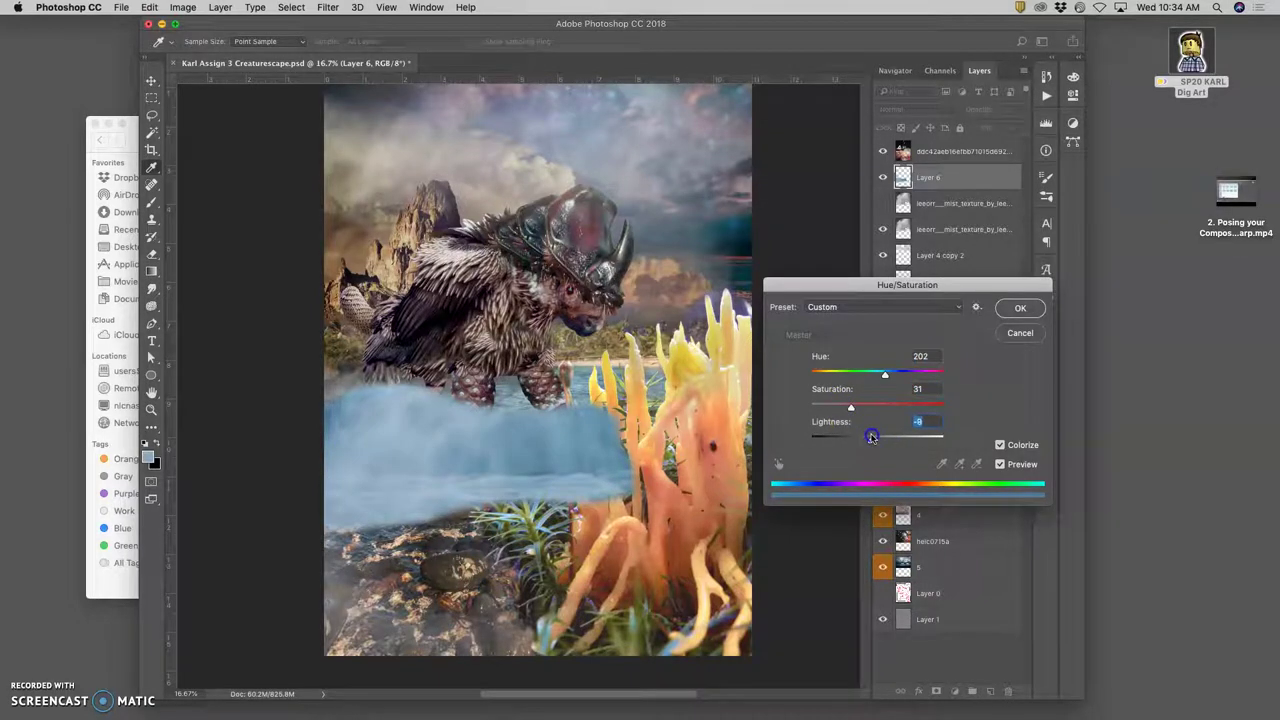
left_click(1020, 308)
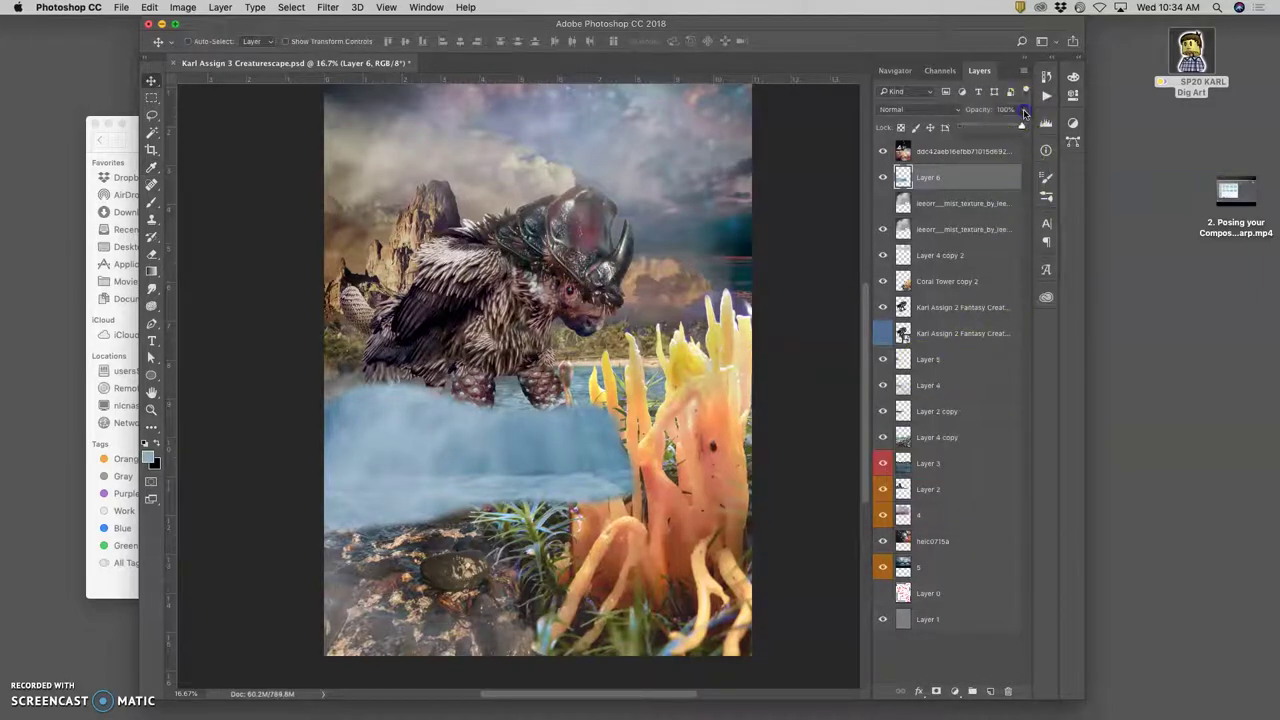
Step: Reduce the mist patch's opacity to 63% and erase it over the legs, front claws, plants and coral with the eraser at 58% opacity
left_click_drag(1021, 127, 999, 127)
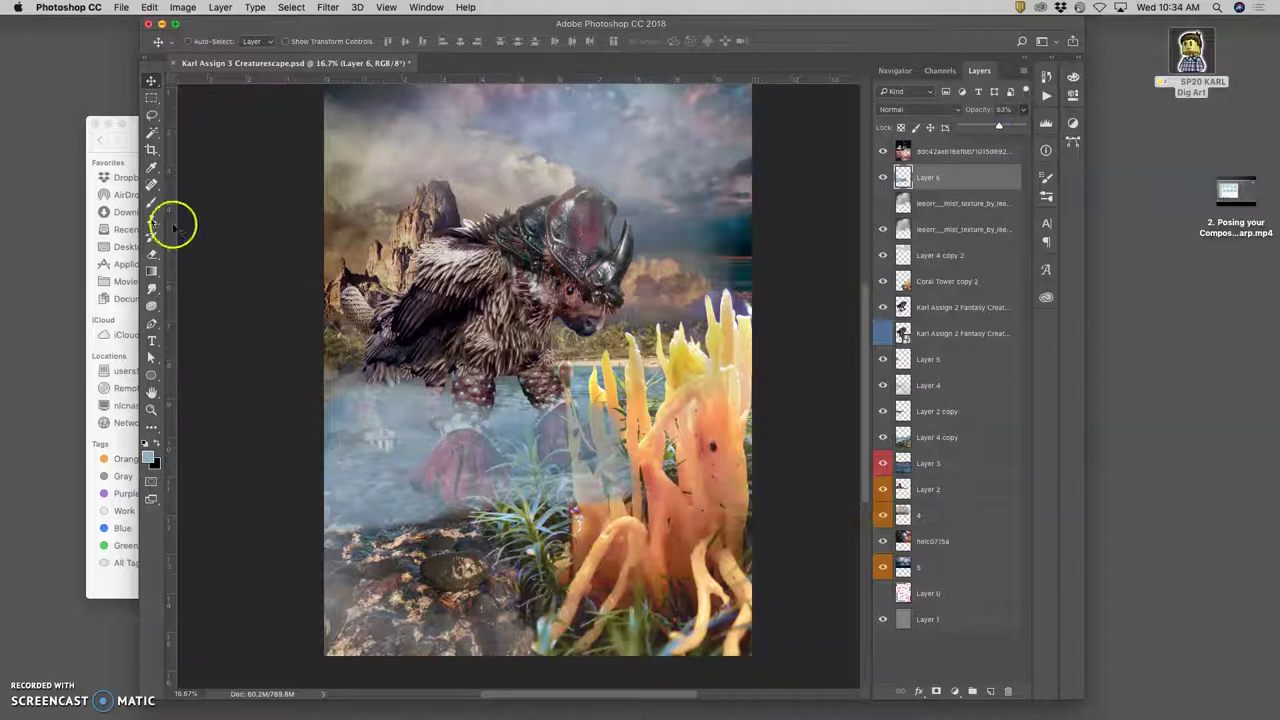
left_click(155, 256)
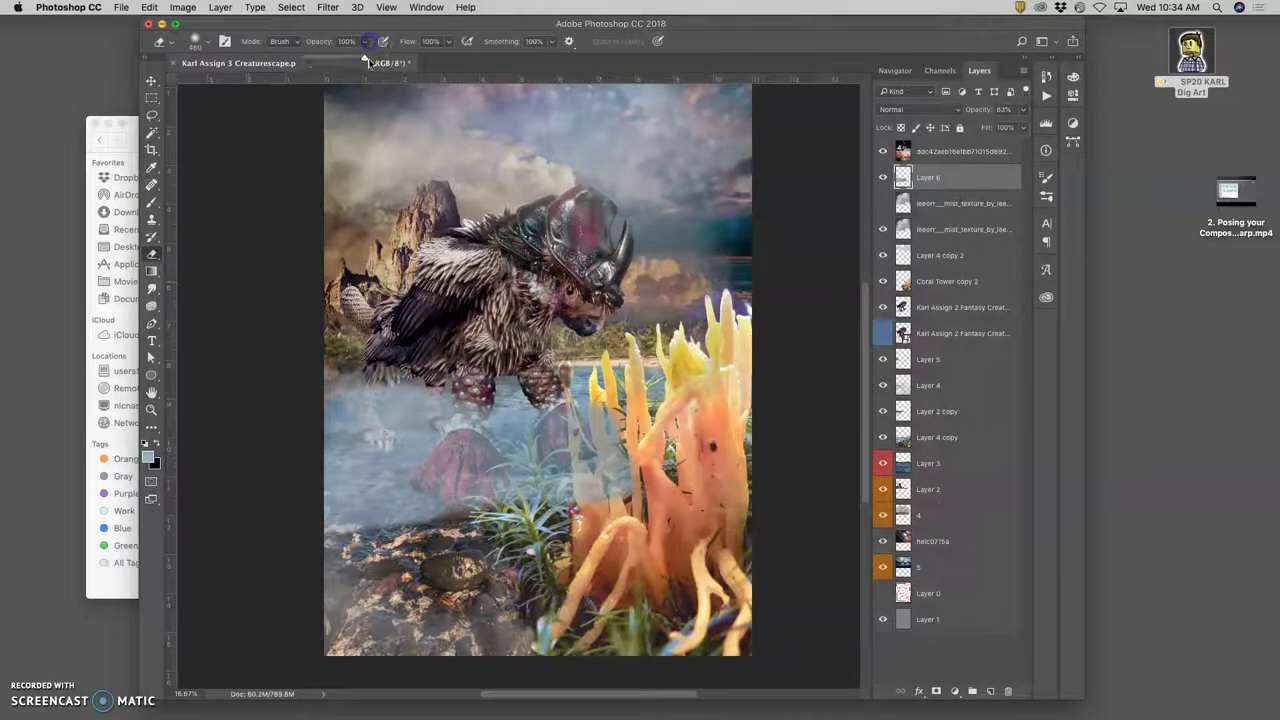
left_click(498, 364)
mouse_move(454, 392)
left_mouse_down()
mouse_move(393, 410)
mouse_move(417, 420)
mouse_move(370, 411)
mouse_move(388, 397)
mouse_move(360, 389)
mouse_move(371, 417)
mouse_move(384, 413)
mouse_move(355, 411)
mouse_move(371, 427)
mouse_move(398, 423)
mouse_move(369, 414)
mouse_move(401, 418)
mouse_move(432, 366)
mouse_move(457, 377)
mouse_move(443, 407)
mouse_move(338, 434)
mouse_move(221, 426)
mouse_move(288, 471)
mouse_move(242, 480)
left_mouse_up()
key("super+equal")
mouse_move(395, 505)
left_mouse_down()
mouse_move(429, 518)
mouse_move(361, 514)
mouse_move(443, 491)
mouse_move(453, 475)
mouse_move(409, 462)
mouse_move(466, 443)
mouse_move(384, 414)
mouse_move(337, 423)
mouse_move(365, 405)
mouse_move(455, 395)
mouse_move(467, 375)
mouse_move(337, 391)
mouse_move(492, 398)
mouse_move(602, 363)
mouse_move(646, 393)
mouse_move(612, 410)
mouse_move(670, 433)
mouse_move(631, 461)
mouse_move(686, 454)
mouse_move(538, 487)
mouse_move(581, 490)
mouse_move(594, 473)
mouse_move(520, 473)
mouse_move(494, 450)
mouse_move(504, 478)
mouse_move(485, 495)
mouse_move(493, 512)
mouse_move(444, 454)
mouse_move(492, 486)
mouse_move(481, 482)
mouse_move(502, 501)
mouse_move(538, 605)
mouse_move(523, 560)
mouse_move(572, 643)
mouse_move(593, 556)
mouse_move(638, 560)
mouse_move(670, 545)
mouse_move(679, 623)
mouse_move(694, 581)
mouse_move(640, 454)
mouse_move(683, 464)
mouse_move(717, 503)
mouse_move(739, 432)
mouse_move(771, 448)
mouse_move(773, 590)
mouse_move(760, 563)
mouse_move(700, 540)
left_mouse_up()
key("super+minus")
key("super+minus")
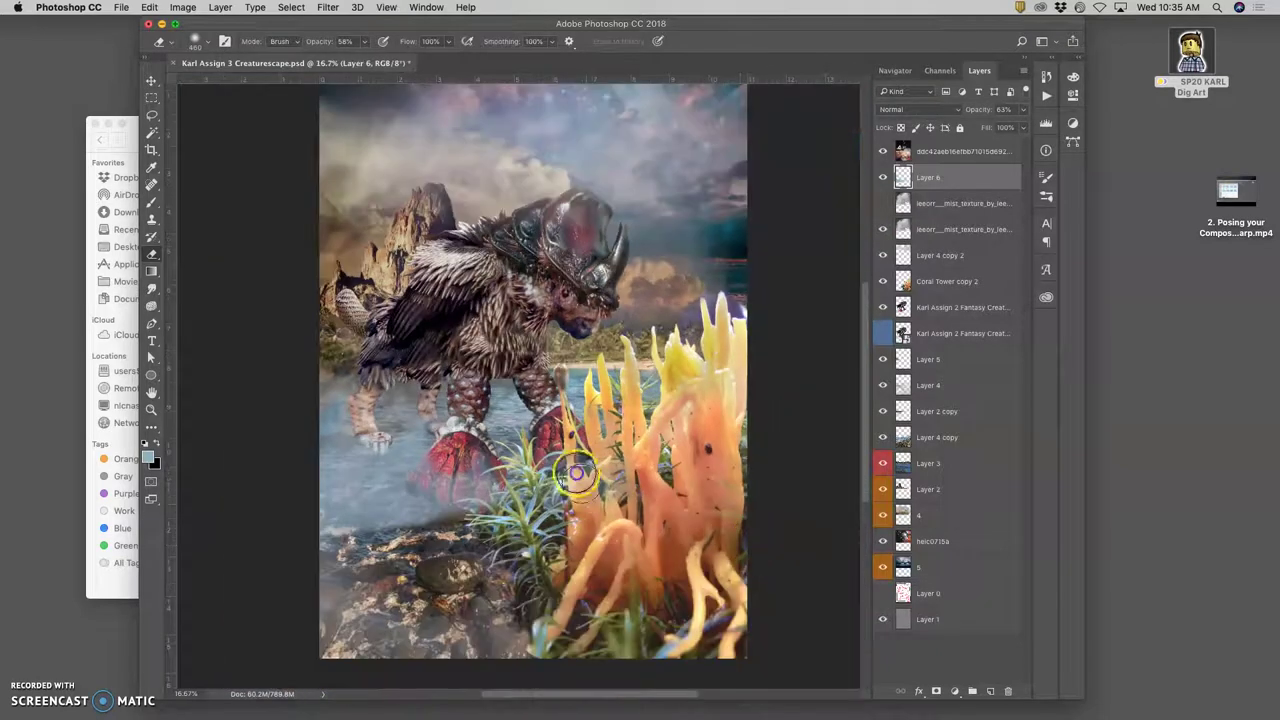
mouse_move(578, 477)
left_mouse_down()
mouse_move(587, 529)
mouse_move(537, 521)
left_mouse_up()
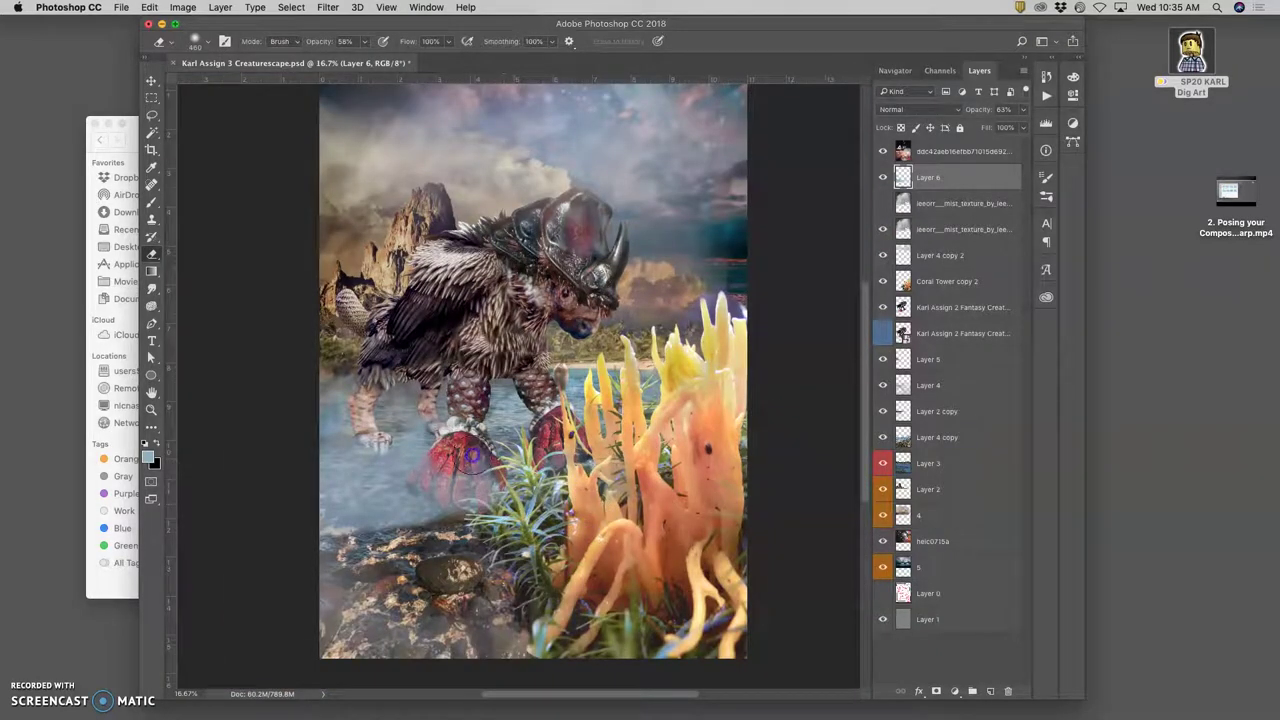
mouse_move(400, 449)
left_mouse_down()
mouse_move(513, 465)
mouse_move(500, 443)
mouse_move(426, 447)
left_mouse_up()
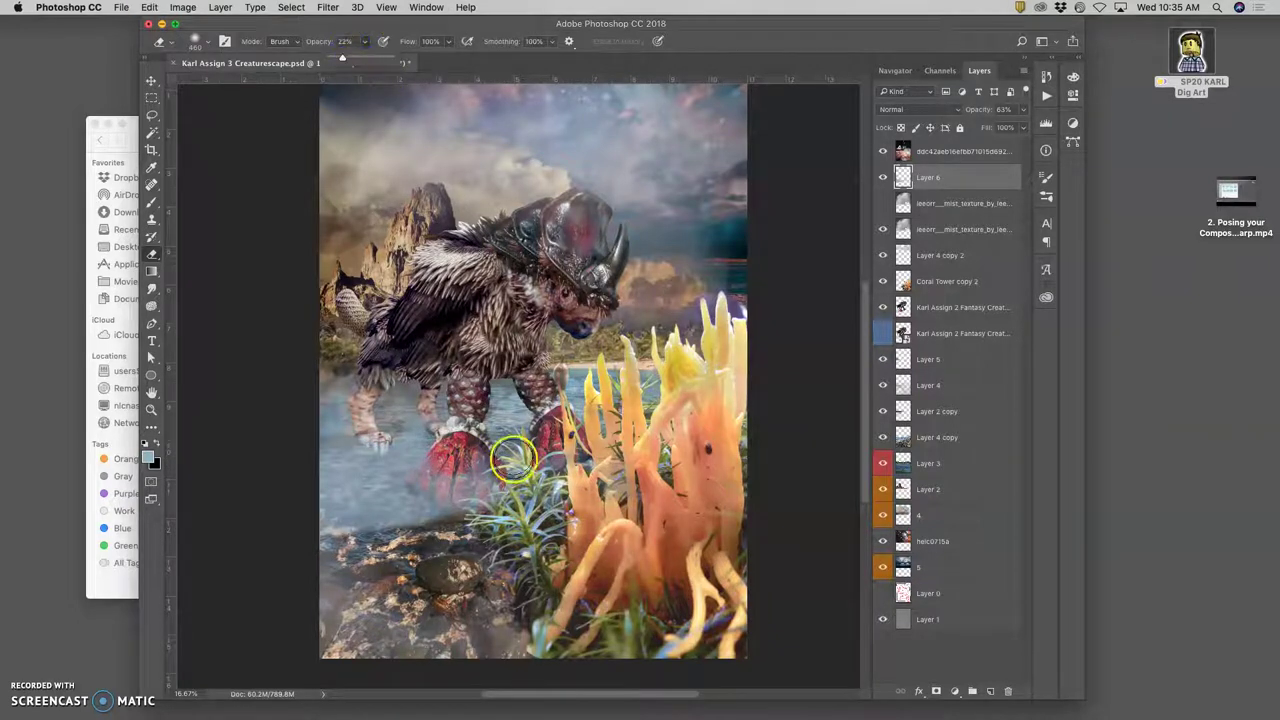
Step: Thin the remaining mist around the front claws and rear feet with the eraser at 22% opacity
mouse_move(508, 462)
left_mouse_down()
mouse_move(416, 455)
mouse_move(410, 420)
mouse_move(420, 466)
left_mouse_up()
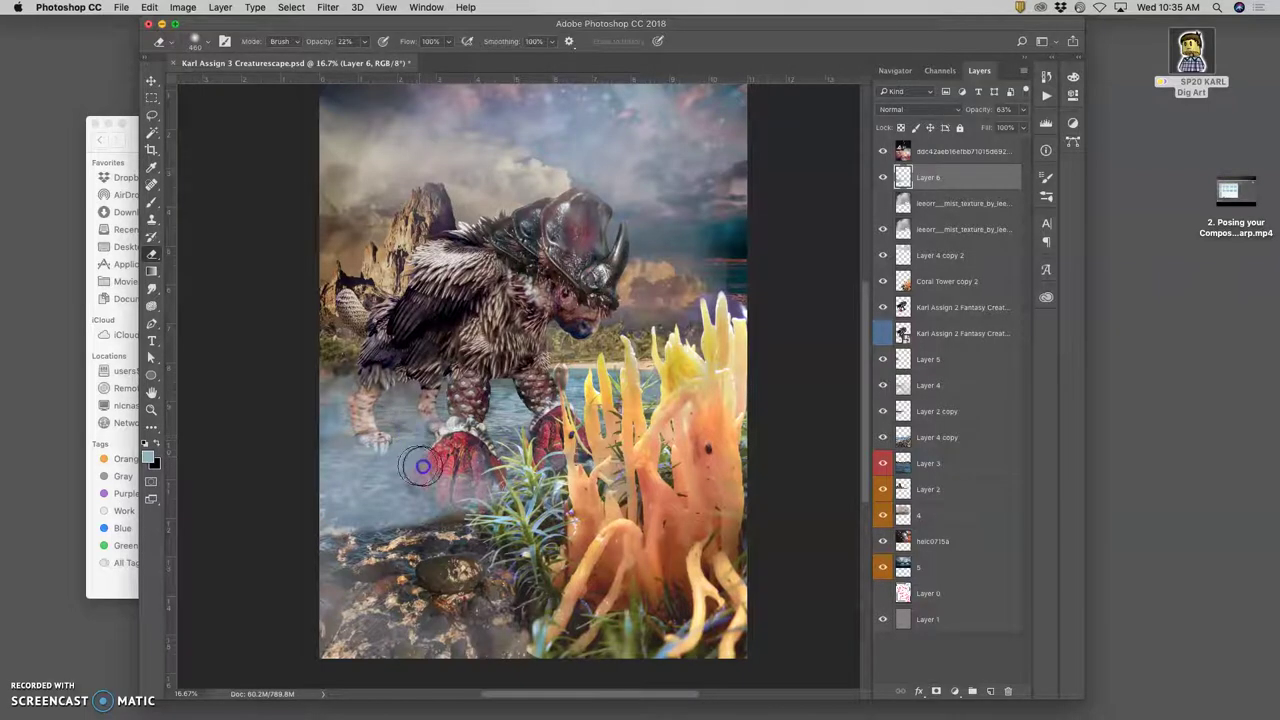
left_click(478, 453)
left_click(529, 434)
left_click(543, 491)
left_click(508, 451)
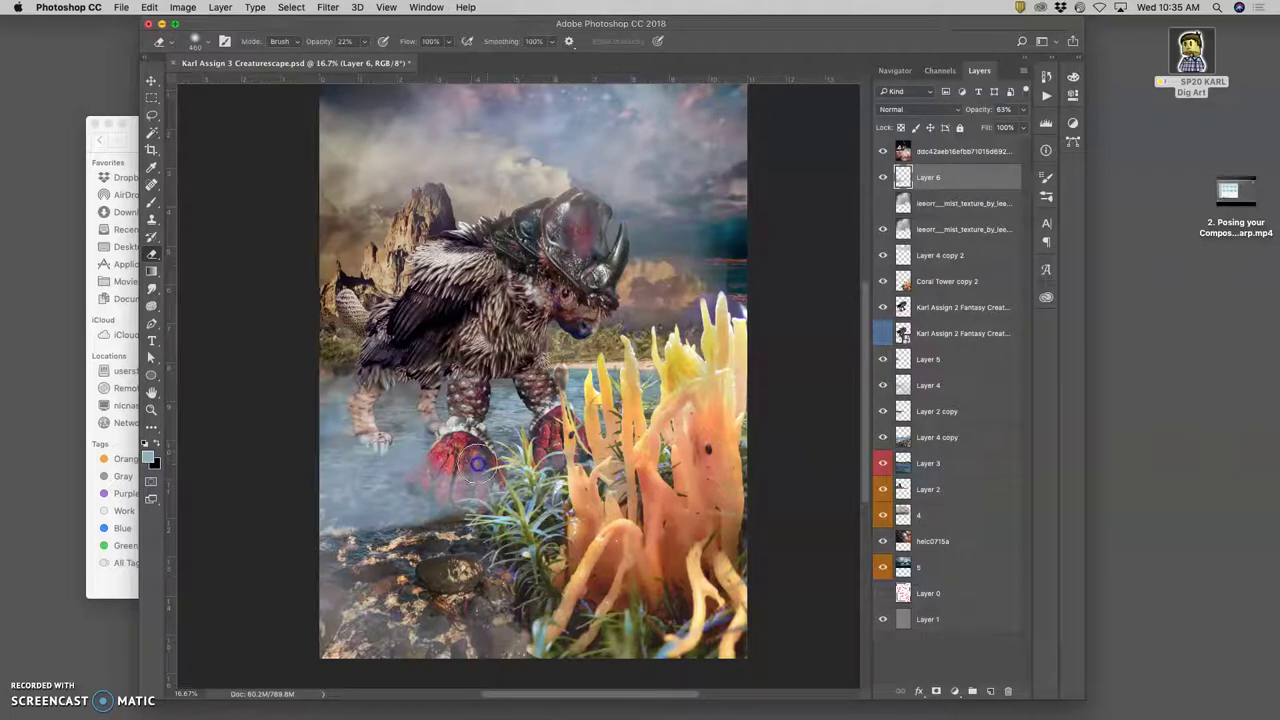
left_click(358, 410)
left_click(429, 449)
left_click(663, 451)
left_click(589, 457)
left_click(600, 455)
Step: Lightly erase mist around the creature's rear leg, and toggle the mist patch layer to compare the scene with and without it
key("super+plus")
key("super+plus")
mouse_move(431, 511)
left_mouse_down()
mouse_move(487, 441)
mouse_move(542, 427)
mouse_move(551, 510)
mouse_move(376, 494)
mouse_move(371, 429)
mouse_move(348, 419)
mouse_move(373, 417)
mouse_move(355, 376)
left_mouse_up()
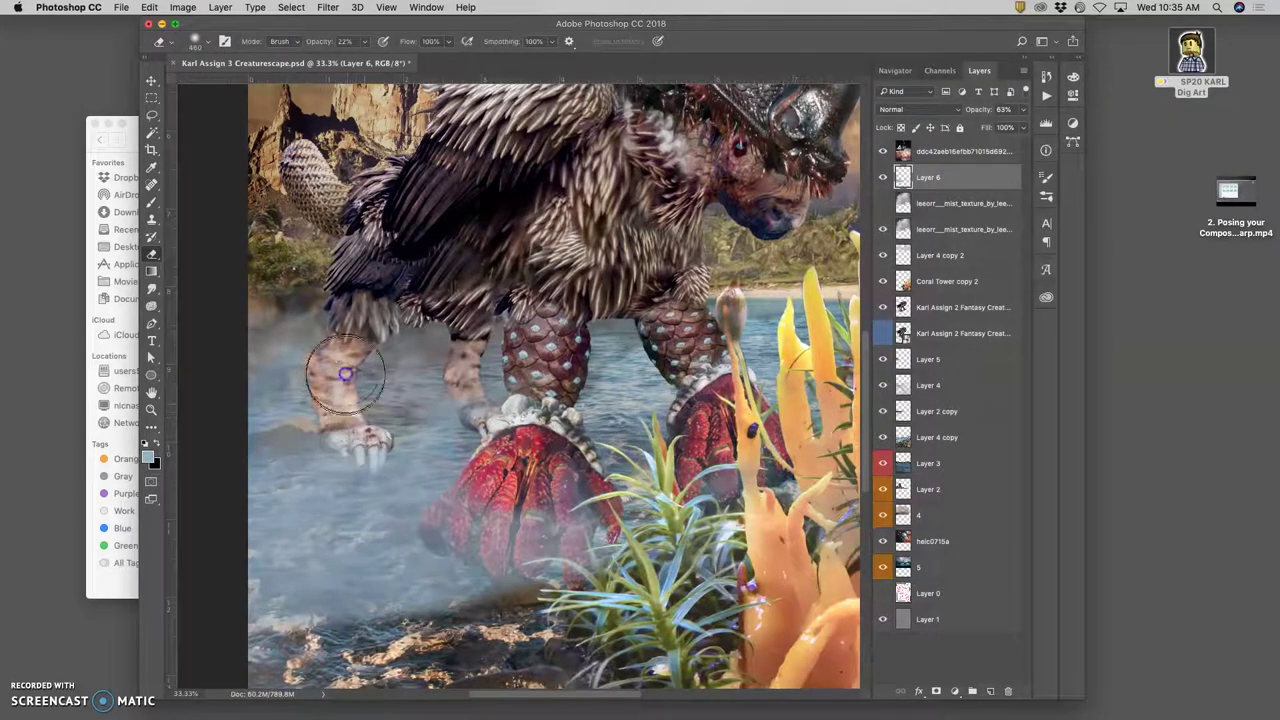
left_click(886, 178)
left_click(883, 177)
left_click(883, 177)
left_click(883, 177)
Step: Fade the lower edge of the mist patch over the water and shoreline rocks with light eraser strokes
mouse_move(447, 606)
left_mouse_down()
mouse_move(271, 591)
mouse_move(320, 560)
mouse_move(386, 614)
mouse_move(446, 622)
mouse_move(320, 569)
mouse_move(323, 609)
mouse_move(360, 571)
mouse_move(344, 542)
left_mouse_up()
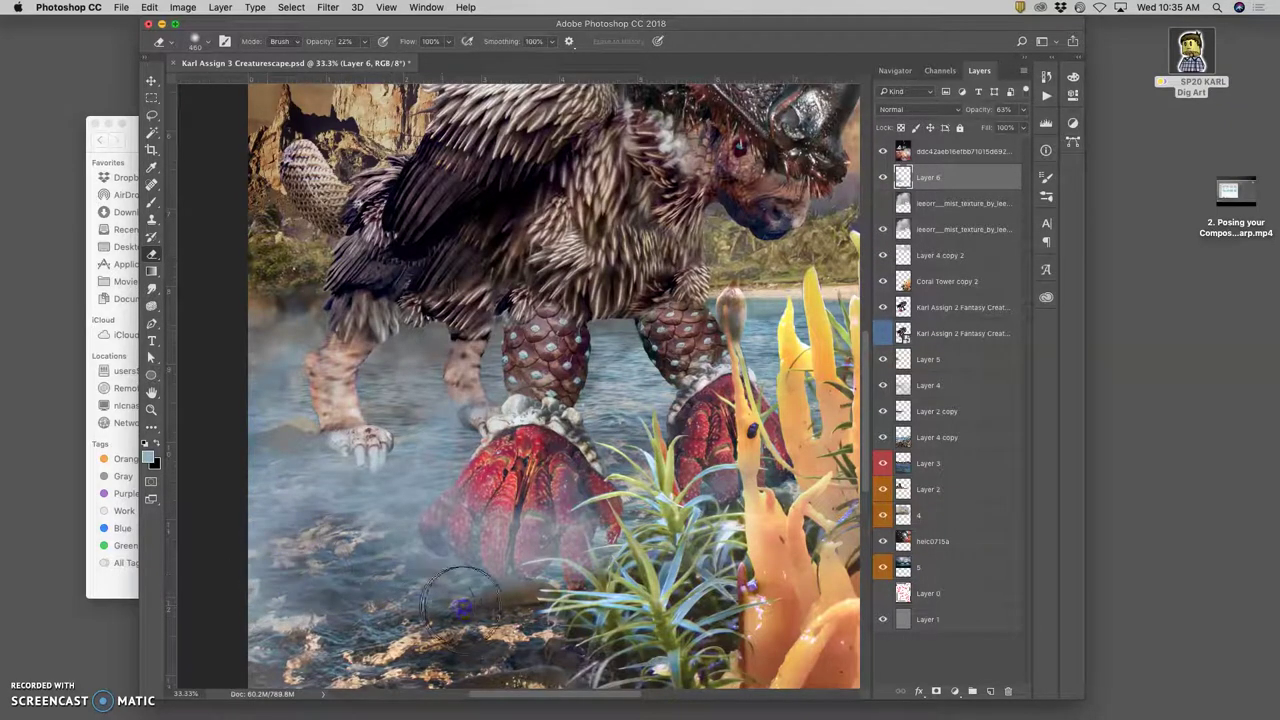
left_click_drag(288, 555, 345, 568)
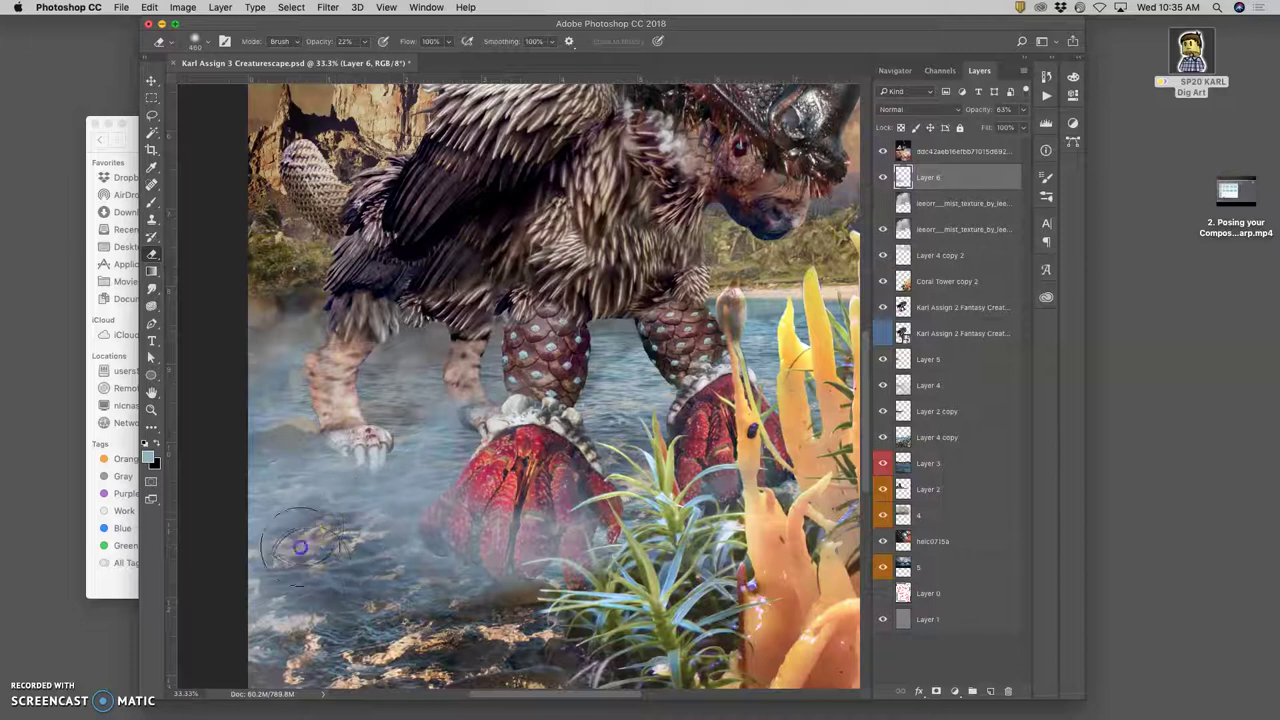
key("super+minus")
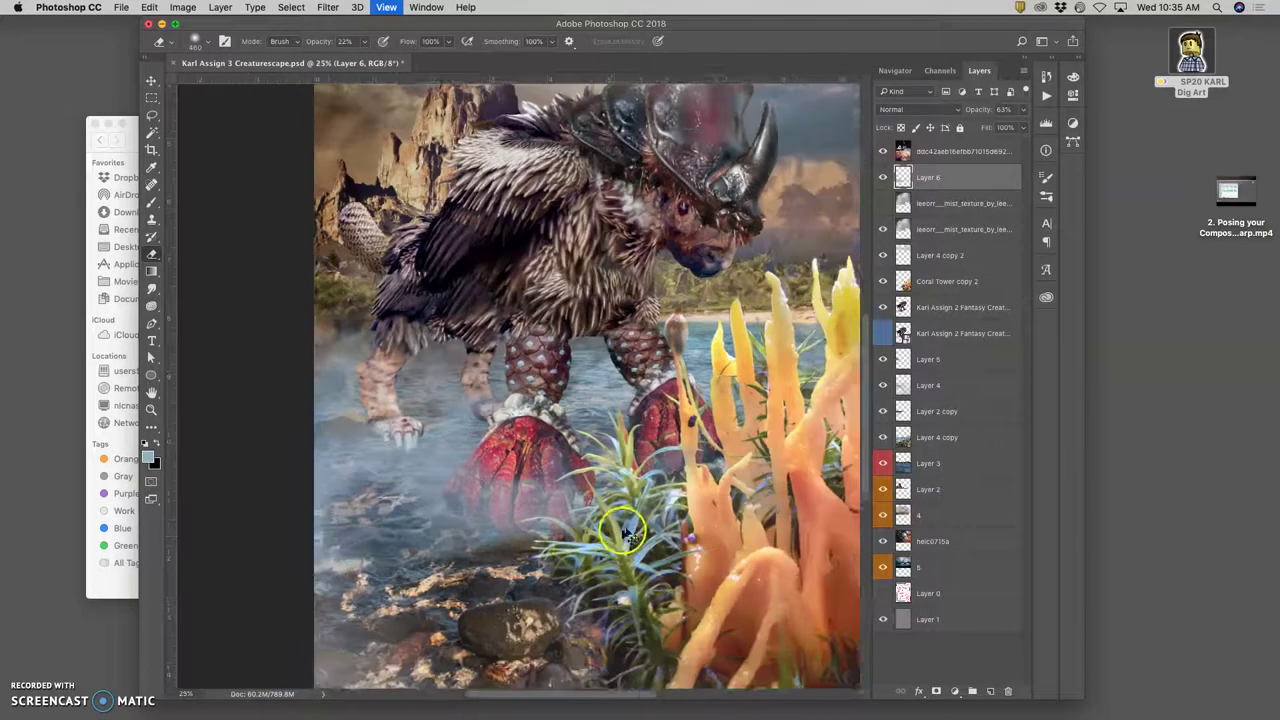
key("super+minus")
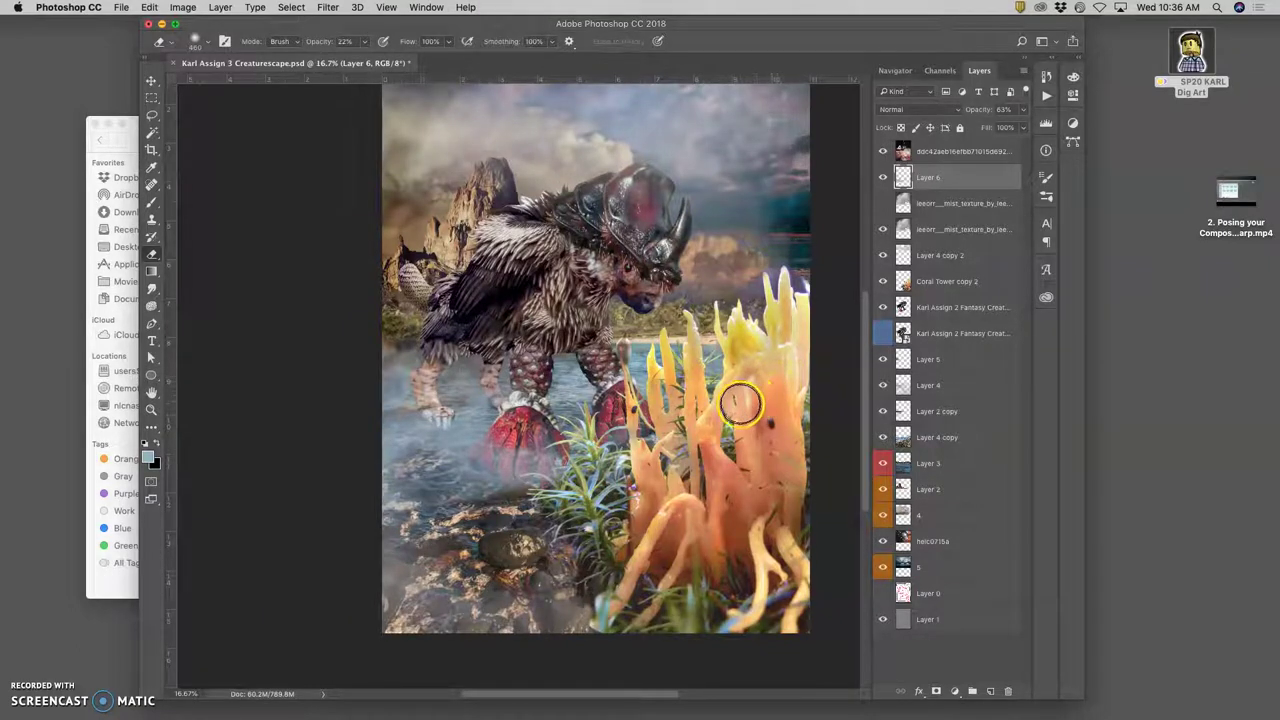
Step: Identify and select the reposed creature layer by toggling its visibility, and darken the bottoms of its front claws with the Burn tool
left_click(938, 309)
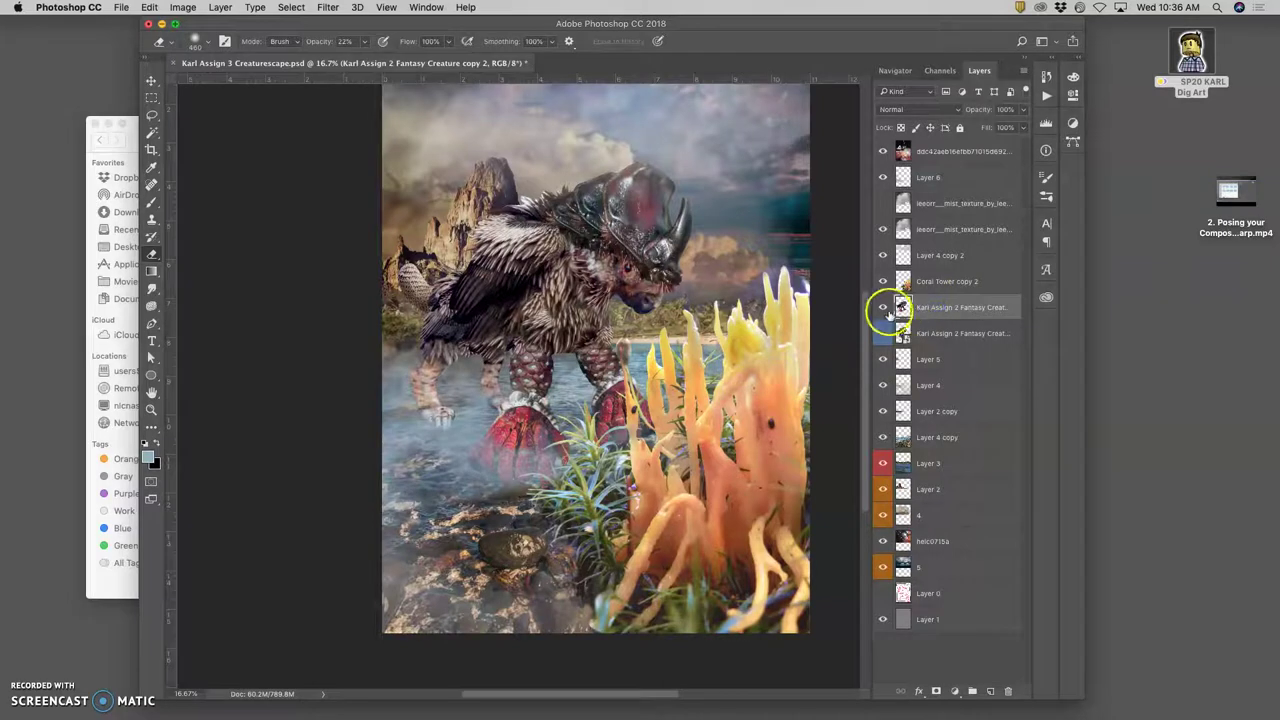
left_click(883, 307)
left_click(883, 307)
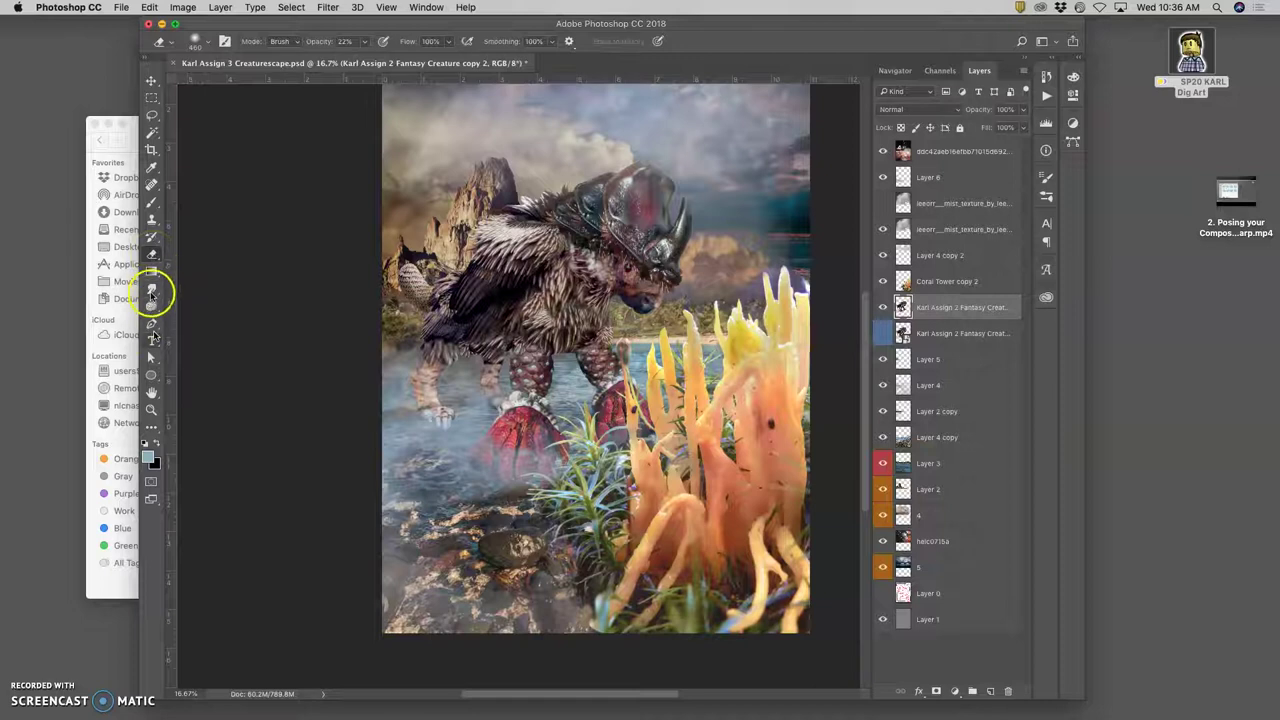
left_click_drag(151, 307, 200, 316)
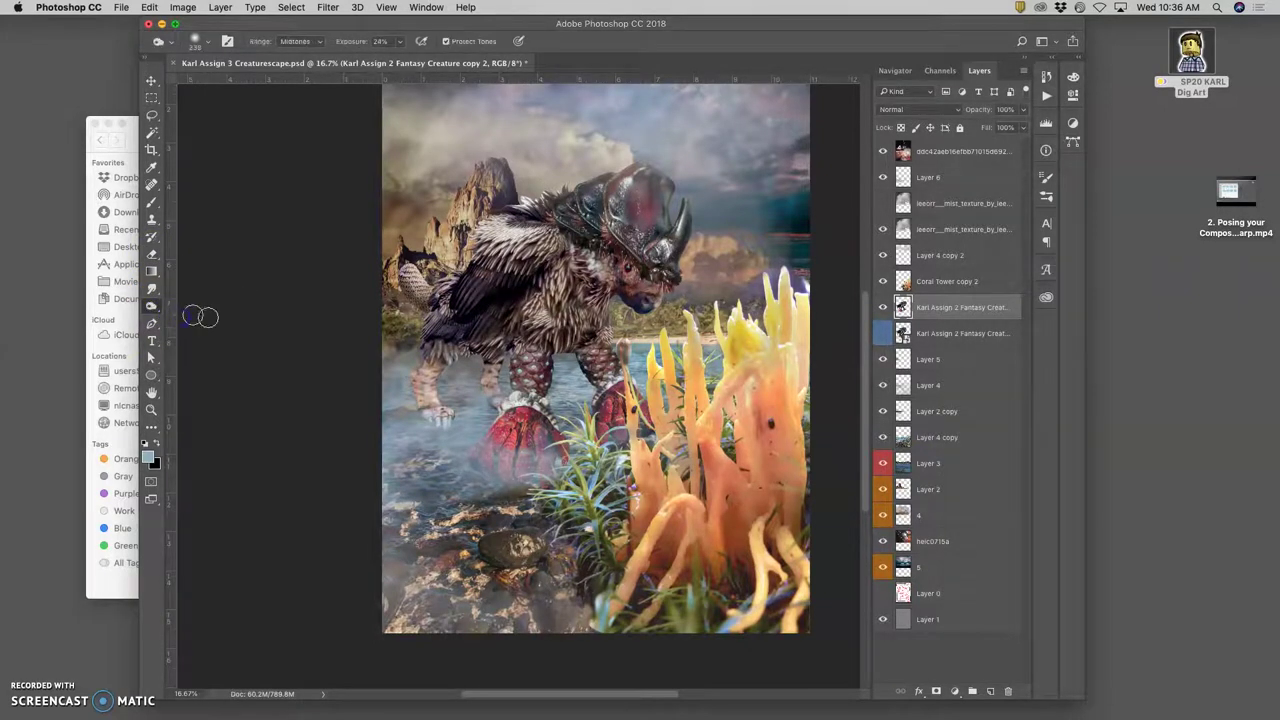
key("[")
left_click(486, 467)
mouse_move(524, 463)
left_mouse_down()
mouse_move(531, 474)
mouse_move(522, 468)
left_mouse_up()
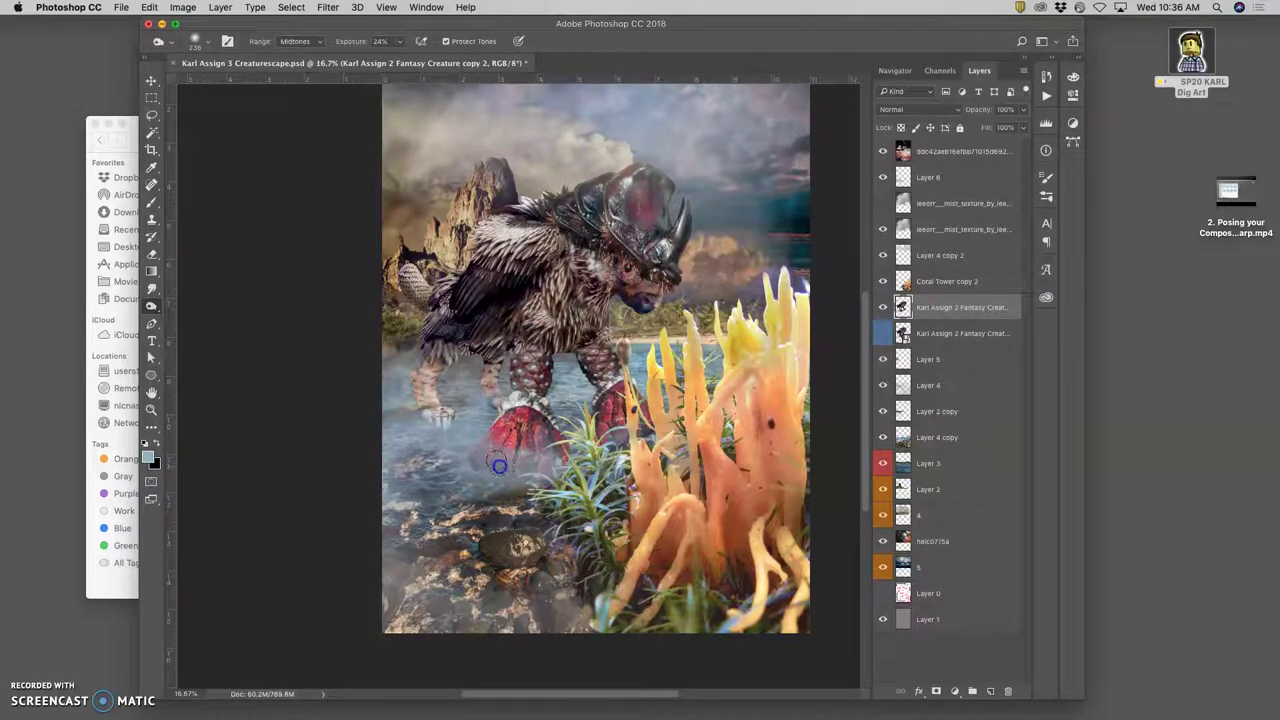
Step: Step back through the document history and roll the burning on the claws back to an earlier Burn state
key("super+equal")
key("super+equal")
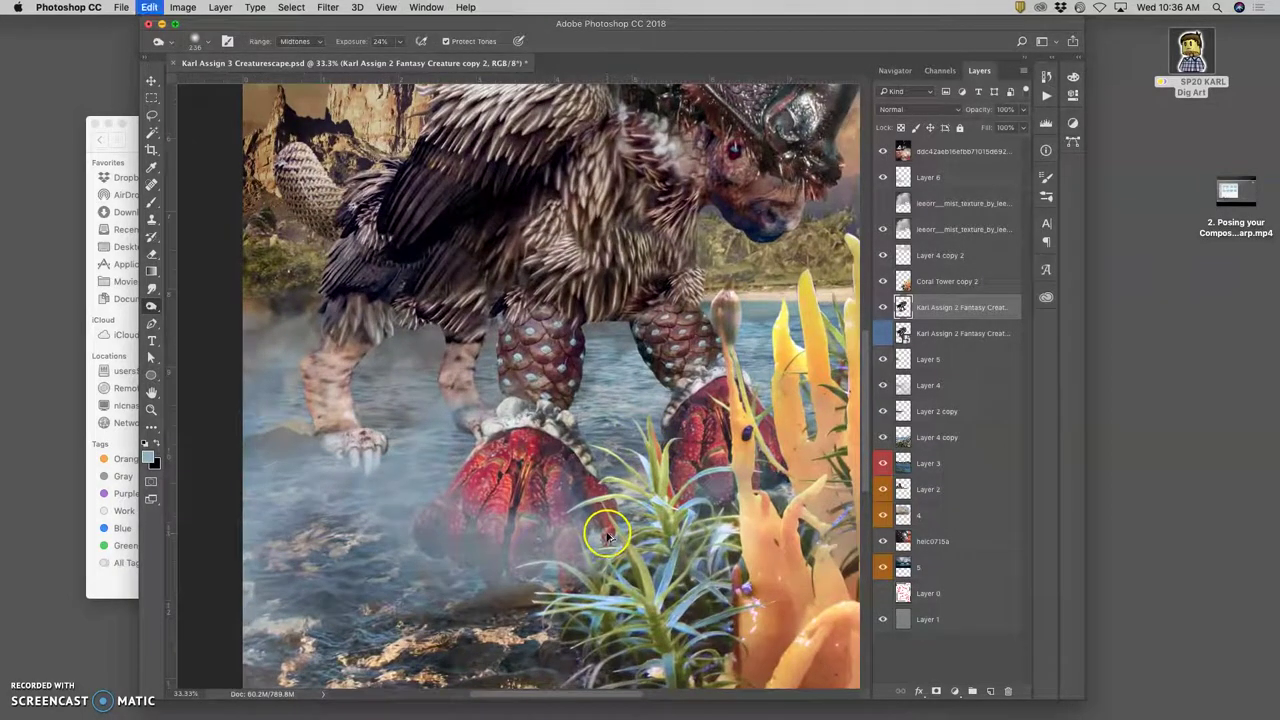
left_click(1046, 76)
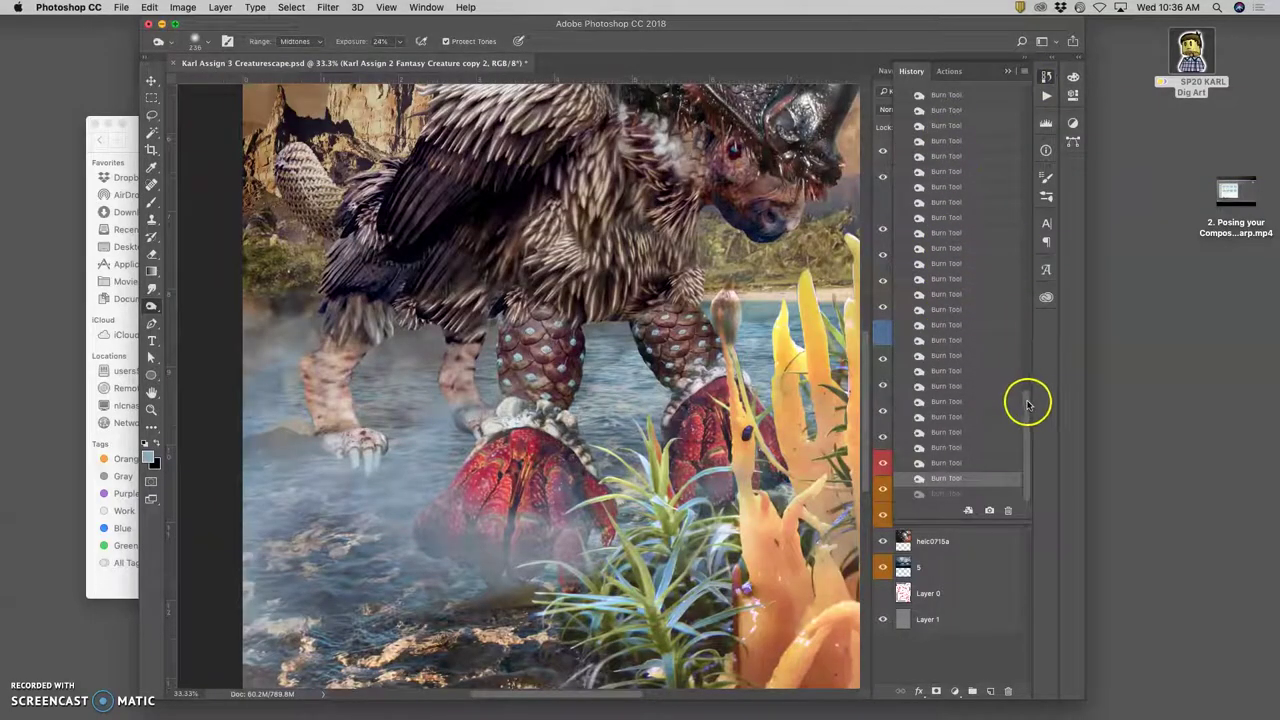
mouse_move(1028, 403)
left_mouse_down()
mouse_move(1023, 346)
mouse_move(938, 262)
left_mouse_up()
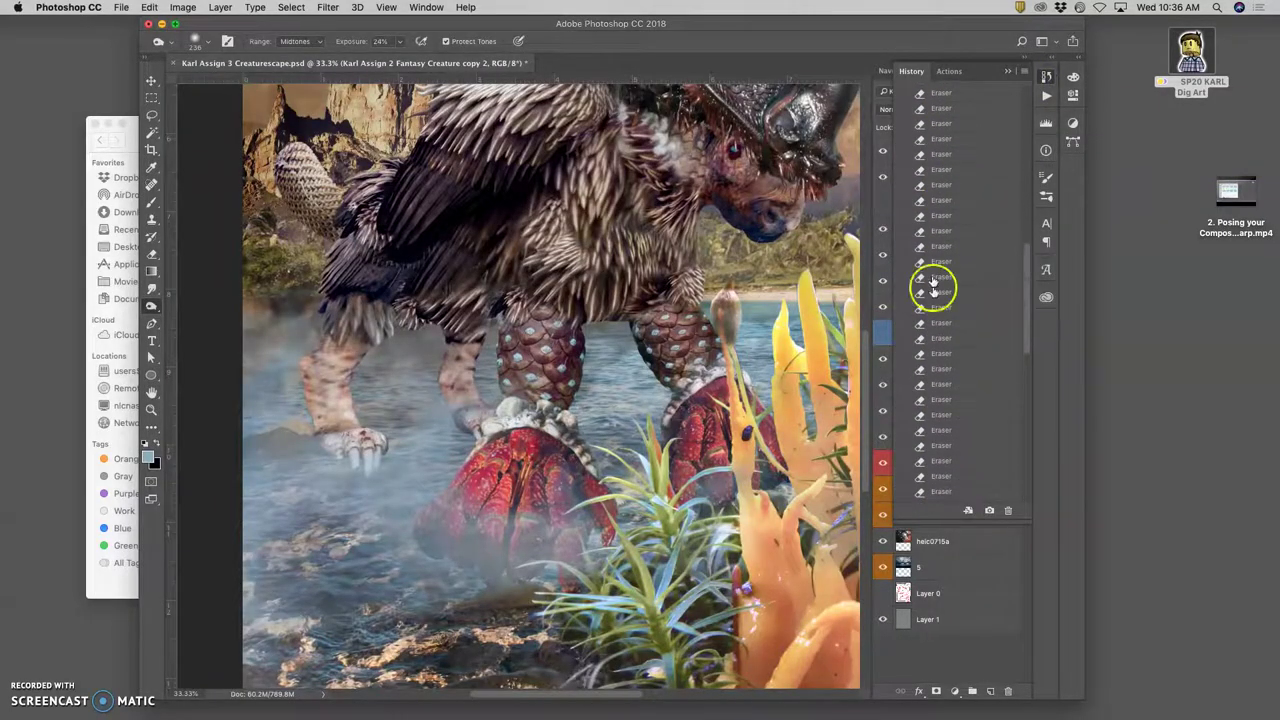
mouse_move(1020, 314)
left_mouse_down()
mouse_move(1024, 356)
mouse_move(953, 347)
mouse_move(945, 465)
left_mouse_up()
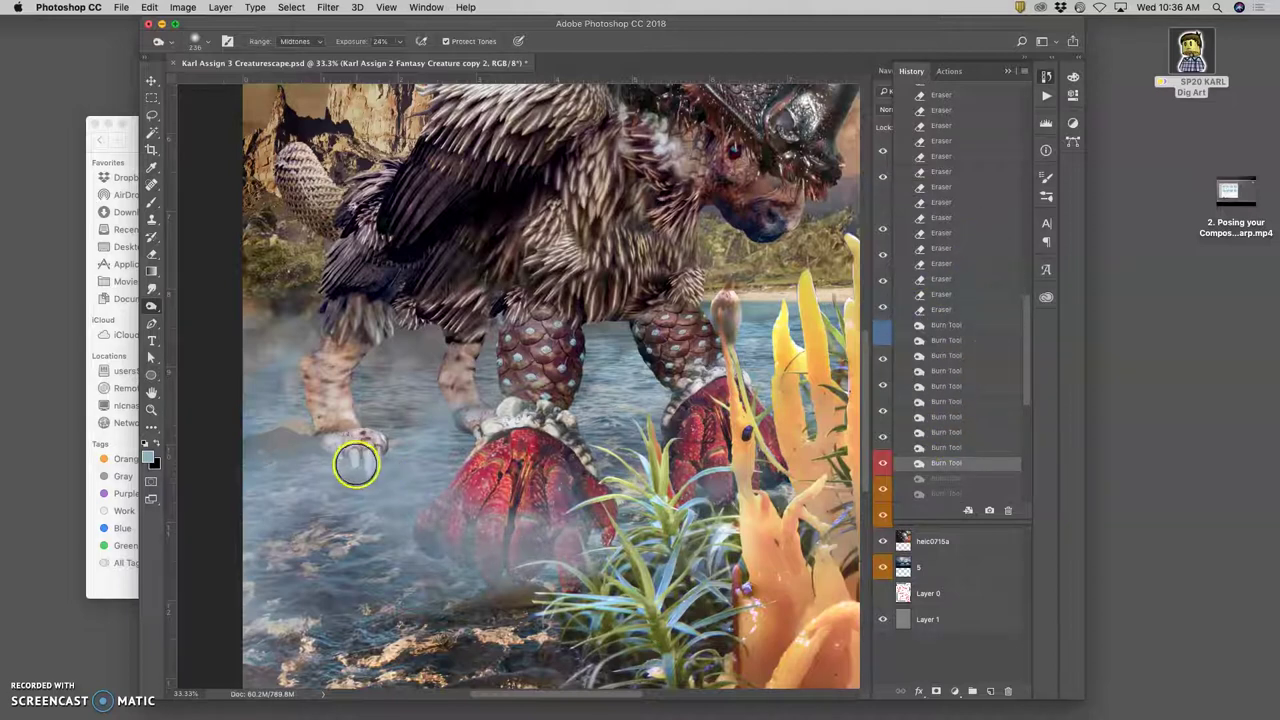
Step: Burn the creature's pale rear toes and the lower parts of its feet darker where they meet the water
mouse_move(338, 468)
left_mouse_down()
mouse_move(386, 463)
mouse_move(369, 449)
mouse_move(321, 461)
mouse_move(345, 456)
mouse_move(309, 446)
mouse_move(371, 460)
mouse_move(356, 475)
mouse_move(337, 451)
mouse_move(389, 451)
left_mouse_up()
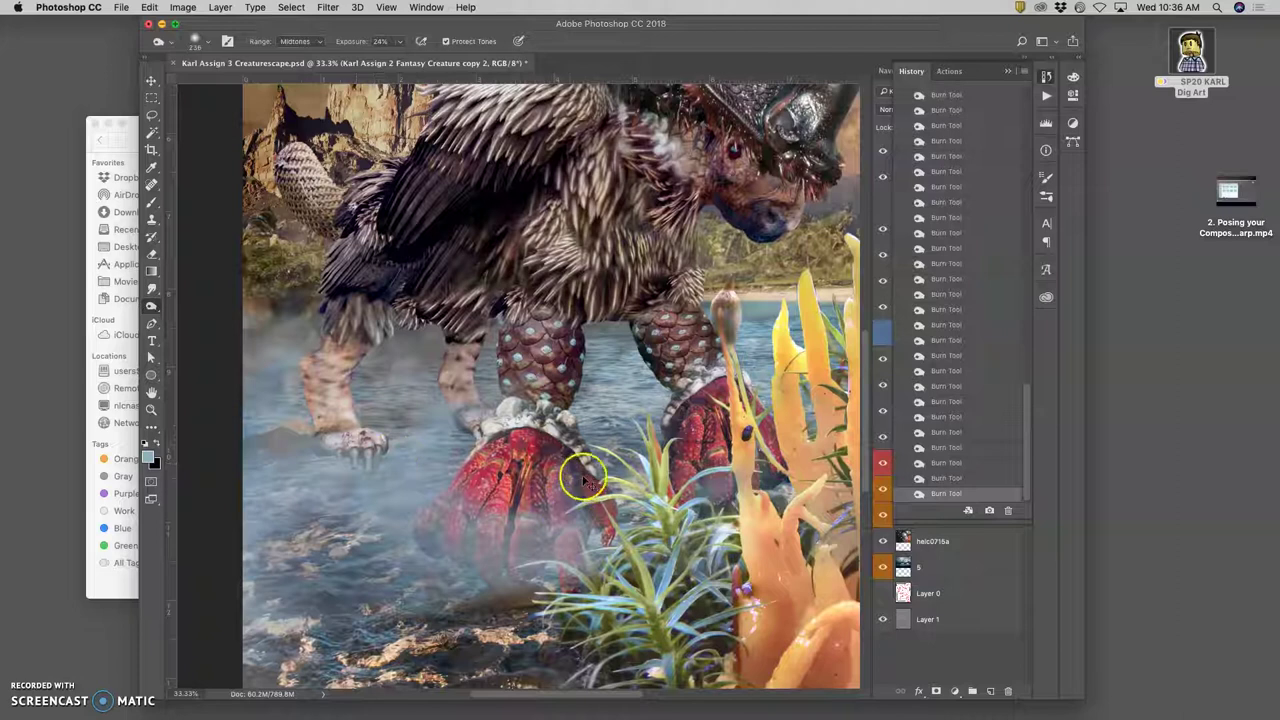
key("super+minus")
key("super+minus")
left_click(489, 458)
left_click(480, 454)
left_click(445, 437)
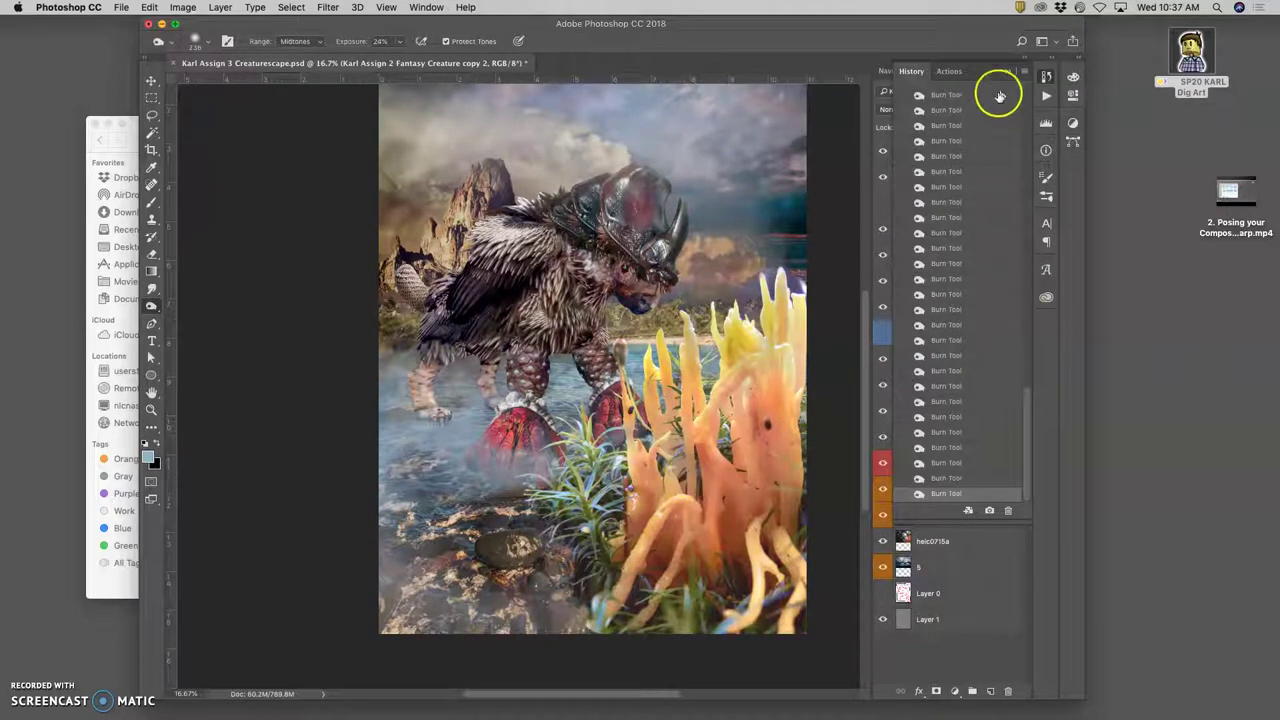
left_click(1007, 72)
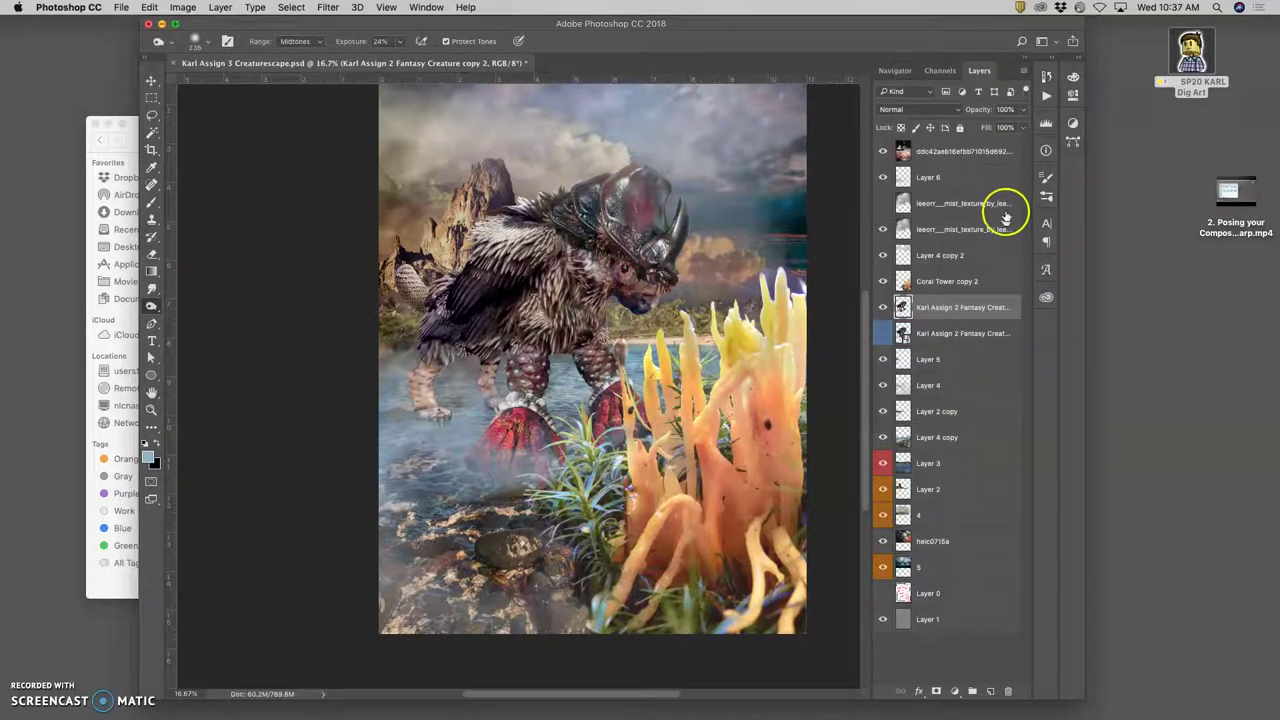
Step: Select the mist patch layer and toggle its visibility to compare the creature's feet with and without the mist
left_click(885, 177)
left_click(885, 178)
left_click(951, 180)
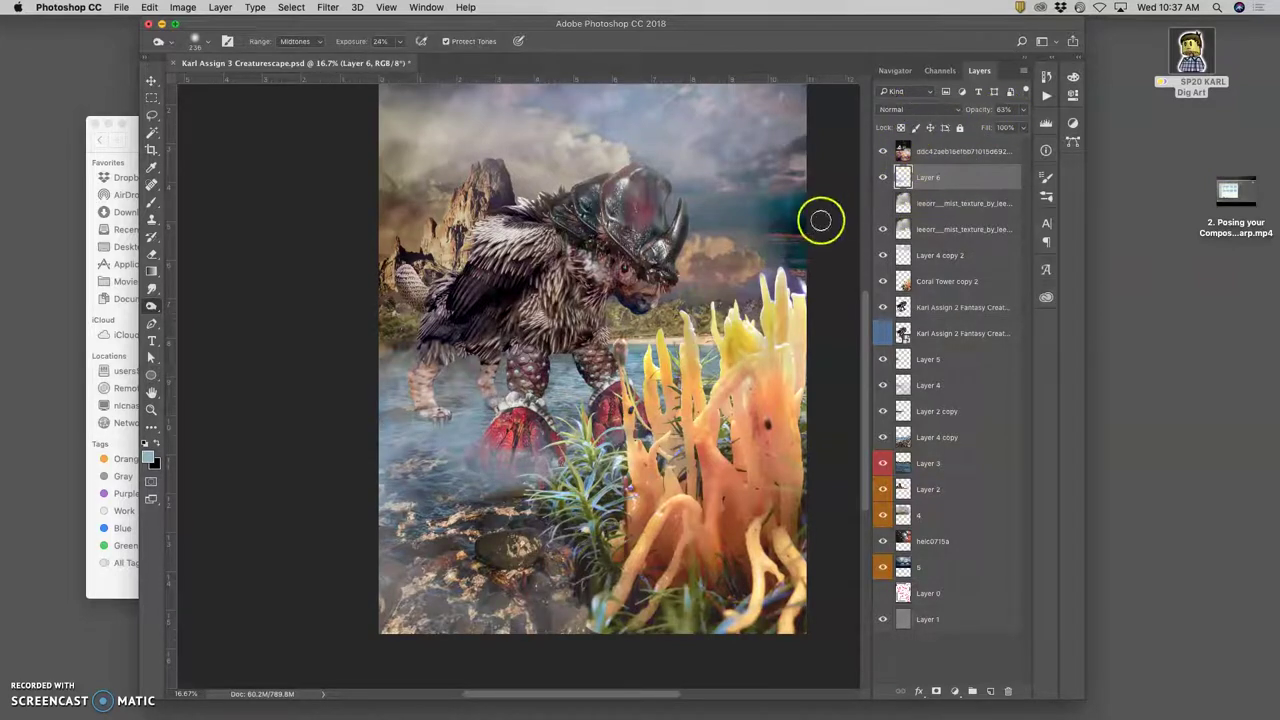
left_click(884, 178)
left_click(884, 178)
left_click(885, 178)
left_click(884, 178)
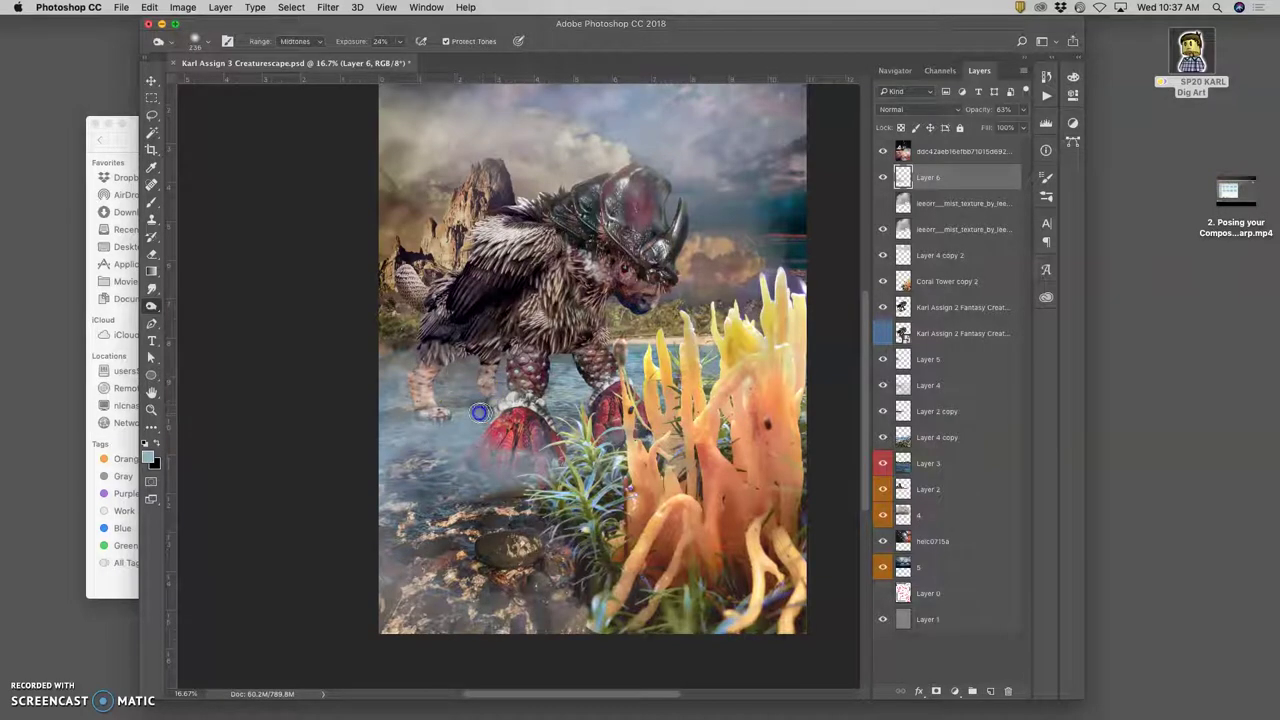
Step: Burn the mist patch around the creature's rear foot and toggle its visibility to compare the feet with and without it
left_click_drag(464, 419, 459, 422)
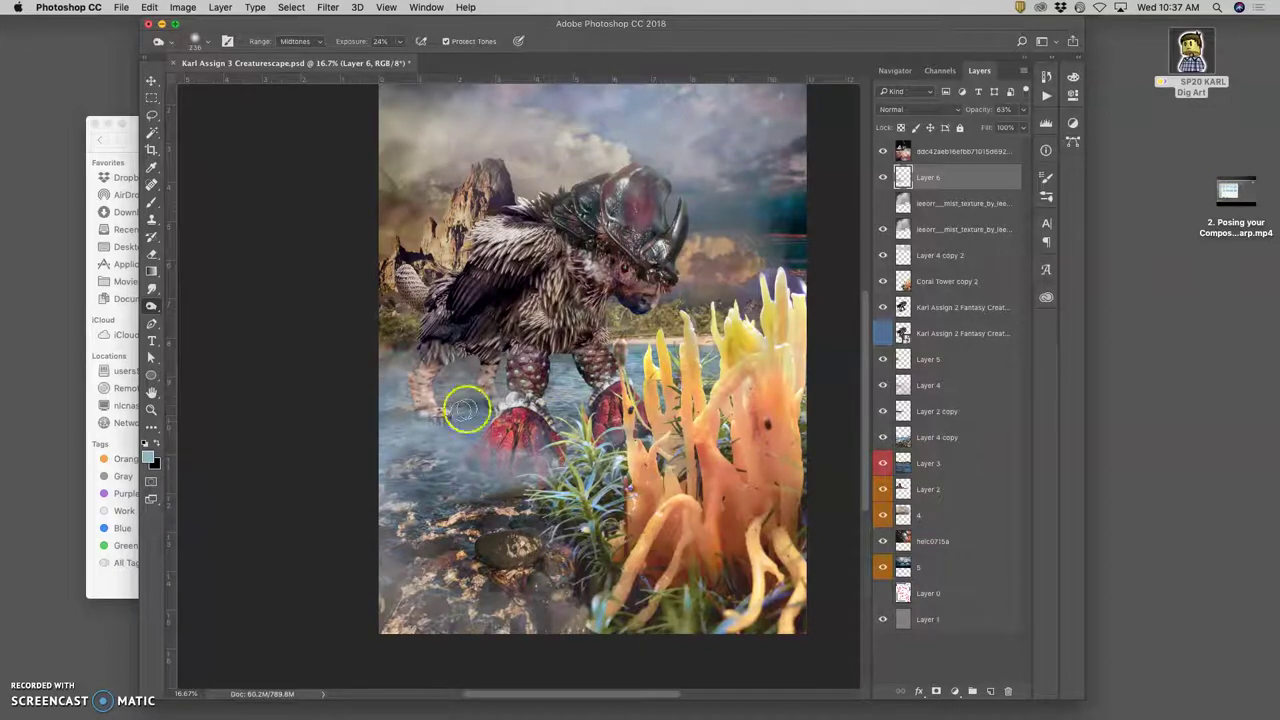
left_click_drag(403, 413, 405, 396)
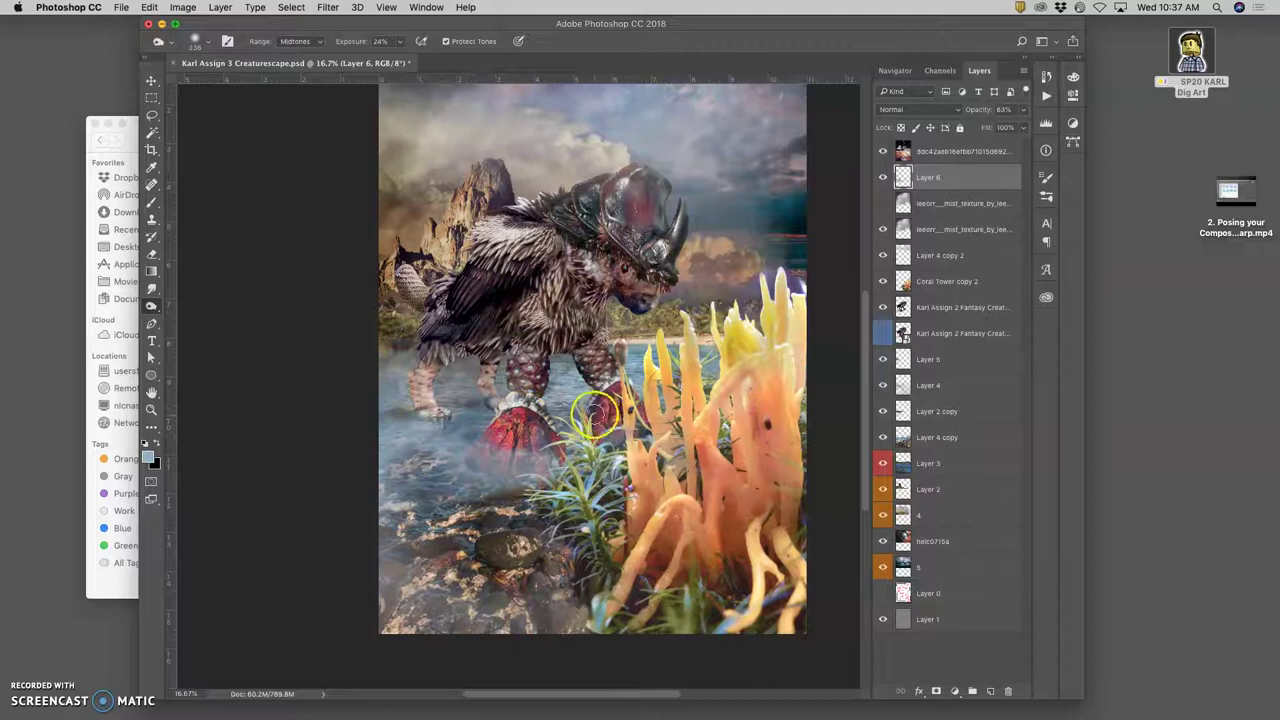
key("super+equal")
key("super+equal")
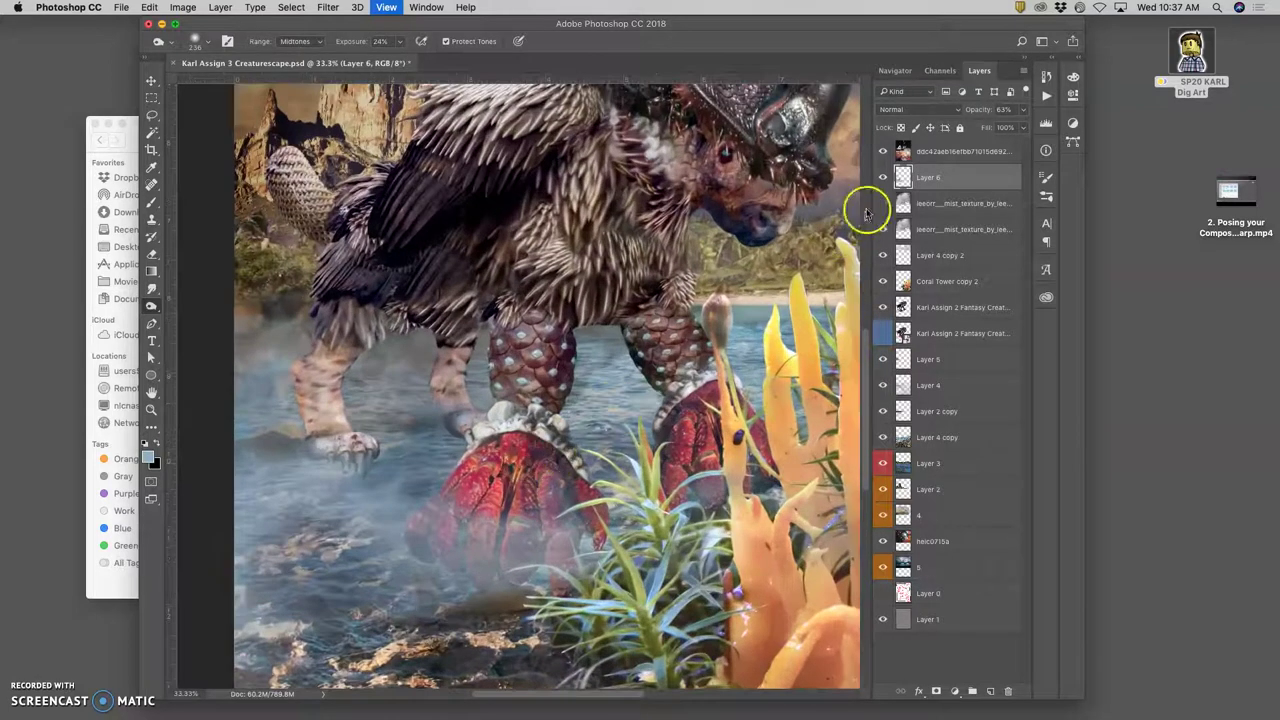
left_click(884, 179)
left_click(884, 179)
left_click(884, 180)
left_click(883, 180)
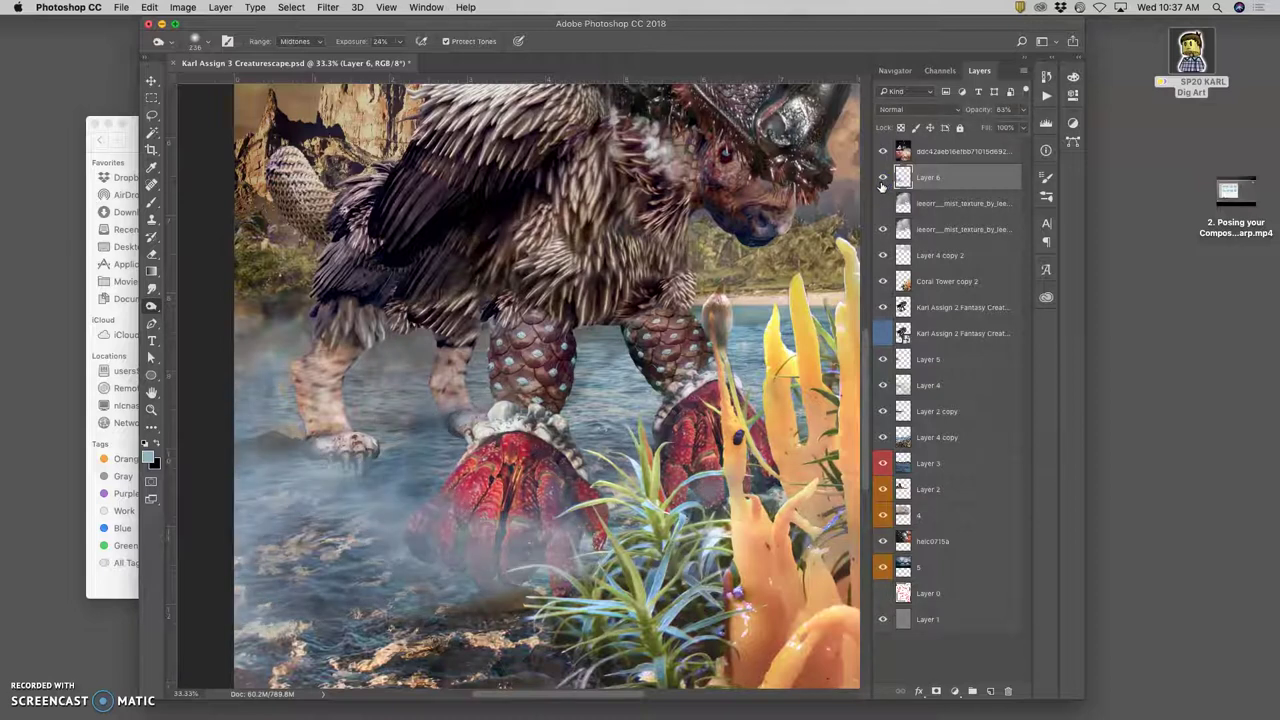
left_click(882, 180)
left_click(882, 180)
Step: Burn the mist patch beneath the front claw and around the pale rear foot at 24% exposure
left_click(409, 538)
mouse_move(550, 535)
left_mouse_down()
mouse_move(484, 560)
mouse_move(424, 534)
mouse_move(455, 552)
mouse_move(409, 506)
left_mouse_up()
mouse_move(351, 451)
left_mouse_down()
mouse_move(312, 456)
mouse_move(338, 463)
mouse_move(300, 475)
mouse_move(315, 454)
mouse_move(278, 453)
left_mouse_up()
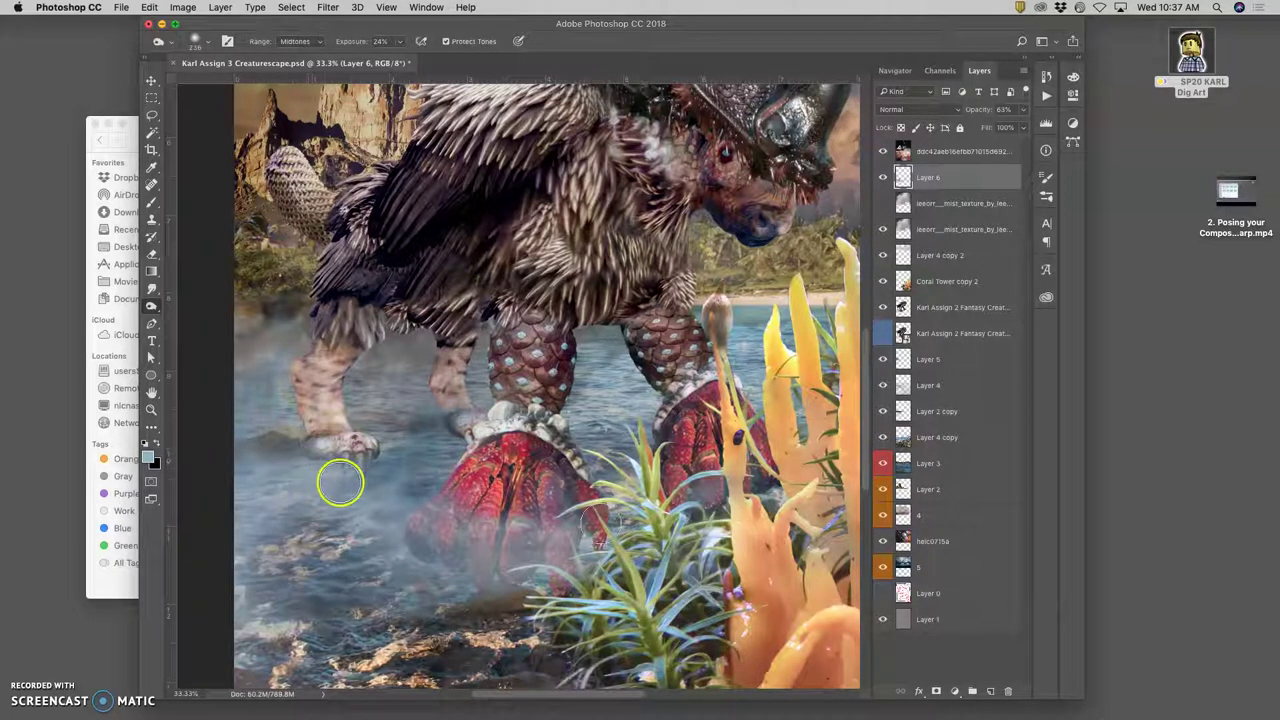
key("super+minus")
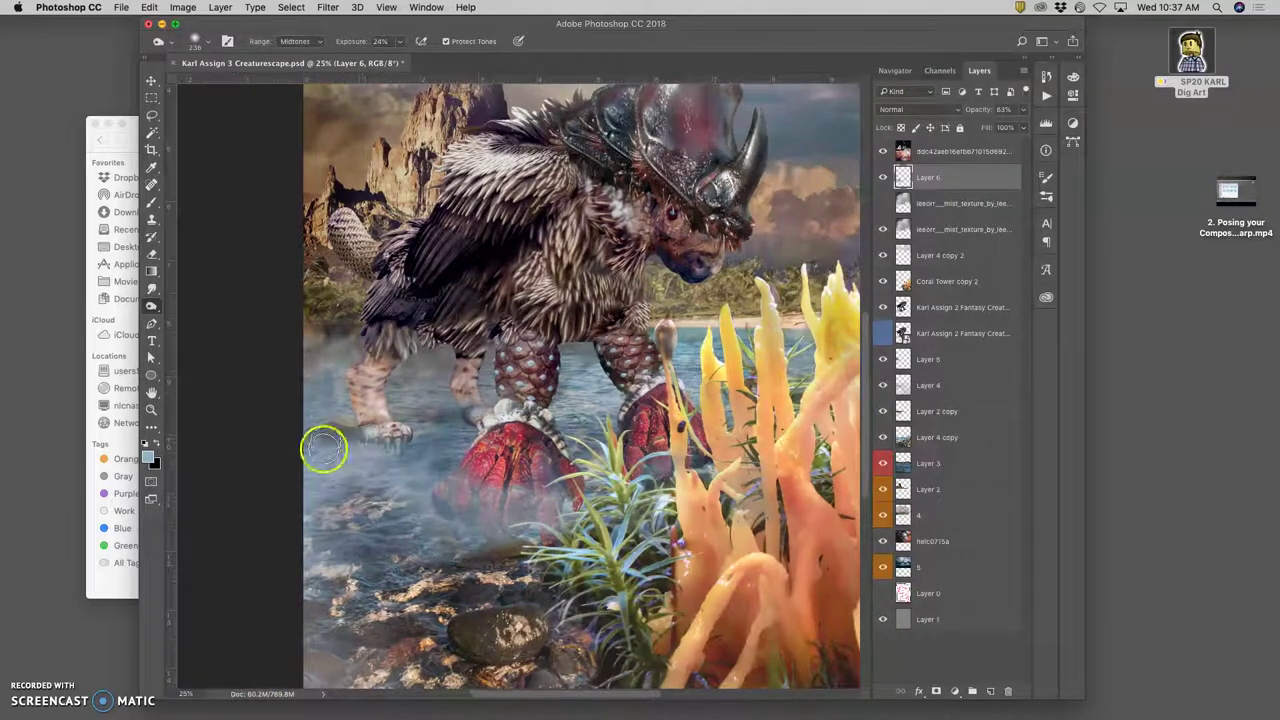
mouse_move(323, 474)
left_mouse_down()
mouse_move(382, 484)
mouse_move(383, 458)
mouse_move(346, 424)
mouse_move(359, 433)
mouse_move(371, 541)
mouse_move(341, 432)
mouse_move(259, 388)
mouse_move(178, 260)
mouse_move(160, 257)
mouse_move(233, 308)
mouse_move(333, 417)
left_mouse_up()
Step: Softly erase parts of the mist patch with the Eraser at 22% opacity
left_click(157, 257)
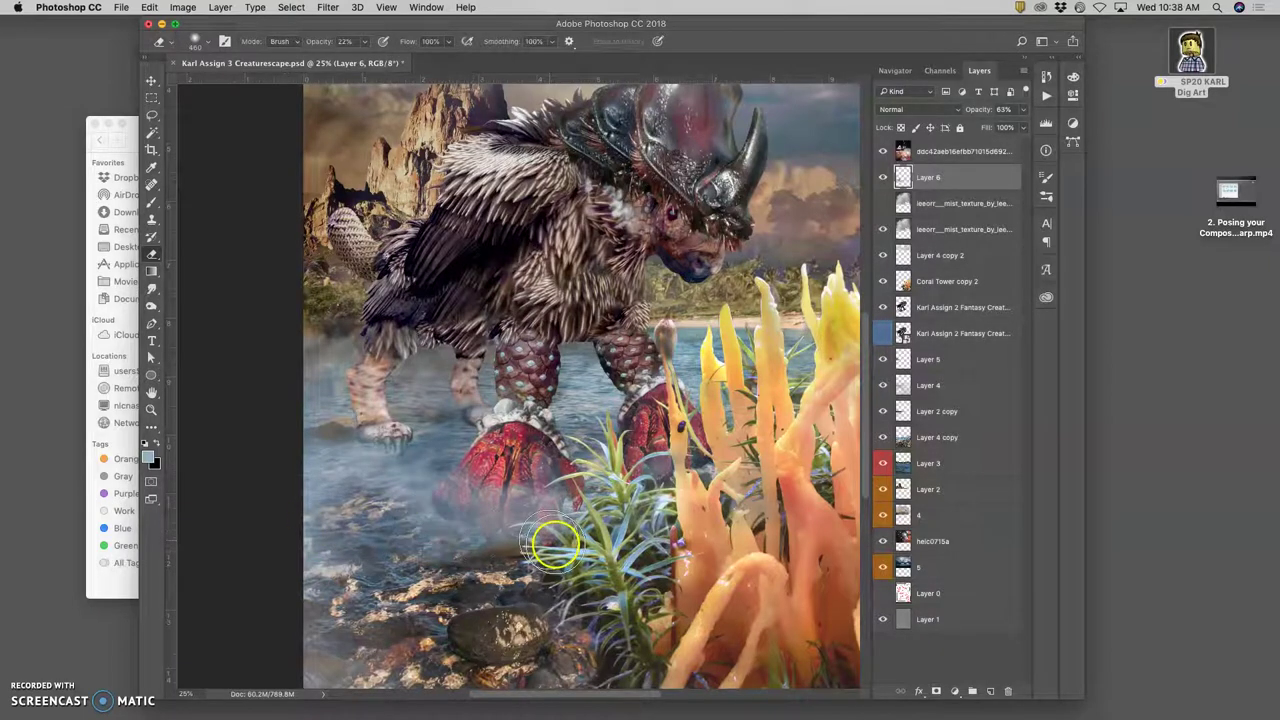
key("super+minus")
left_click_drag(738, 350, 724, 378)
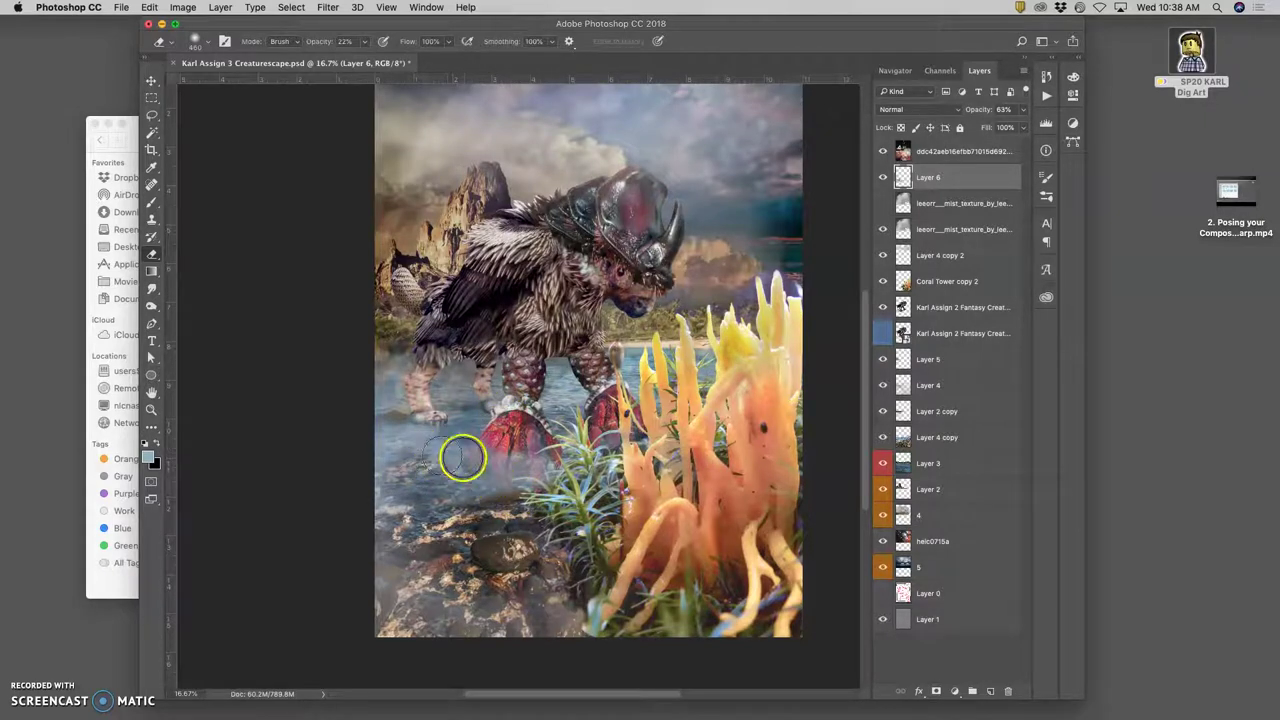
mouse_move(523, 537)
left_mouse_down()
mouse_move(537, 569)
mouse_move(526, 549)
mouse_move(507, 557)
left_mouse_up()
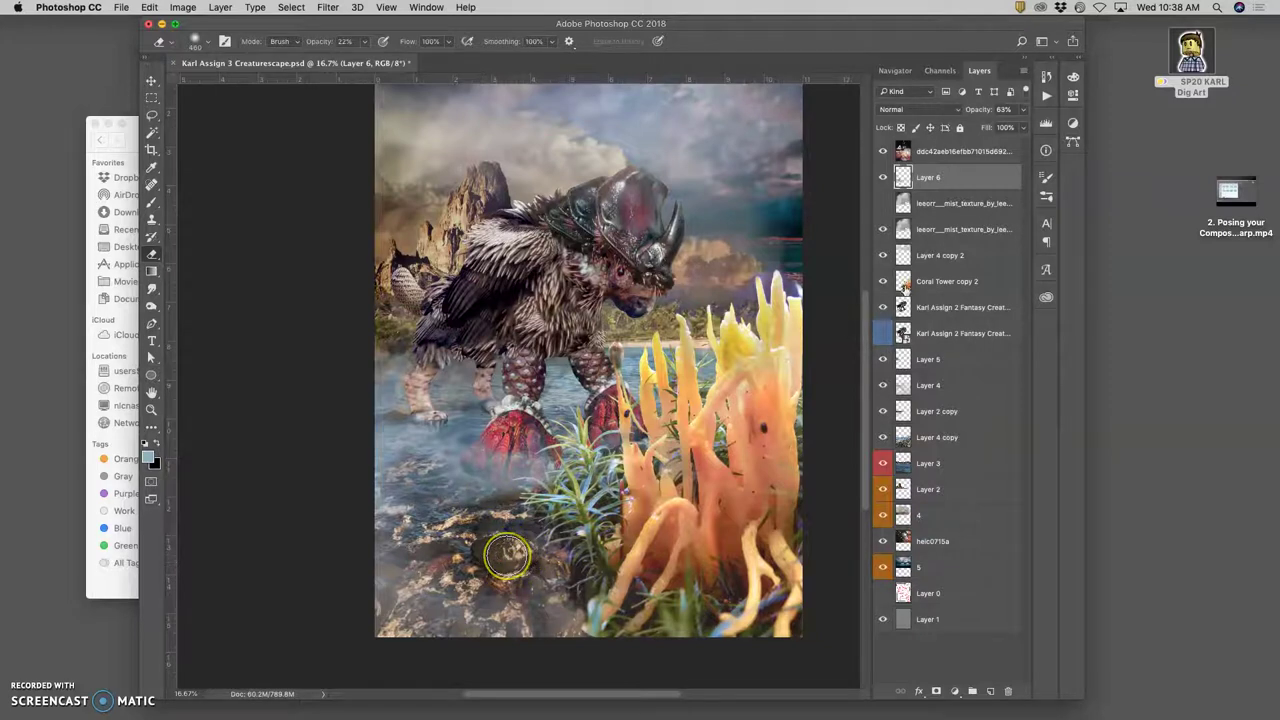
Step: Duplicate the mist patch layer, stretch the copy vertically to about 169%, and position it over the foreground water and rocks
key("super+j")
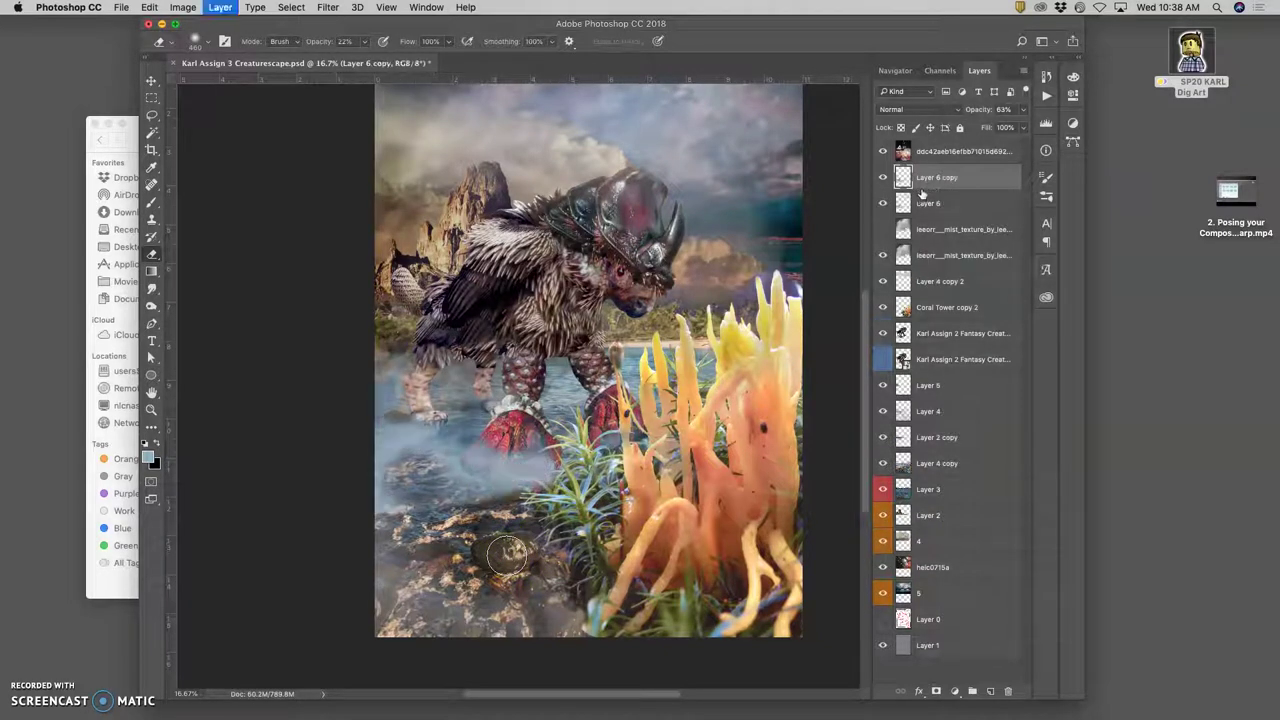
left_click(152, 82)
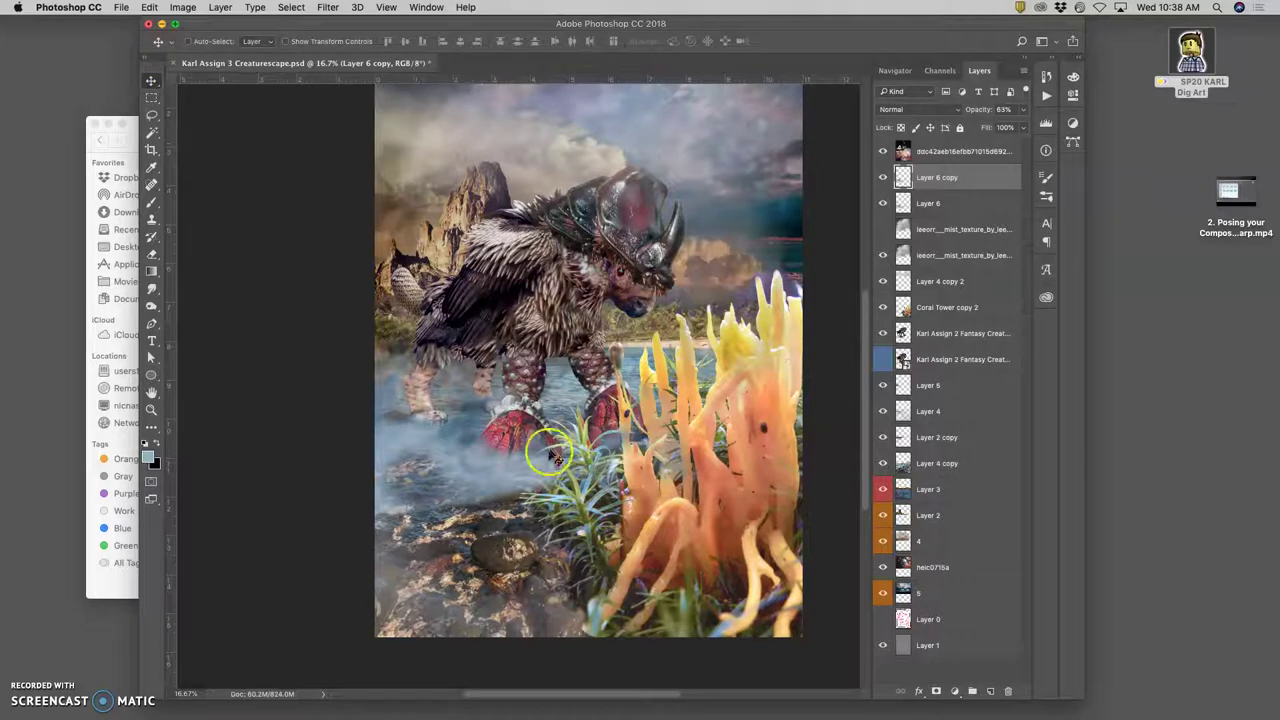
left_click_drag(511, 472, 523, 451)
key("super+t")
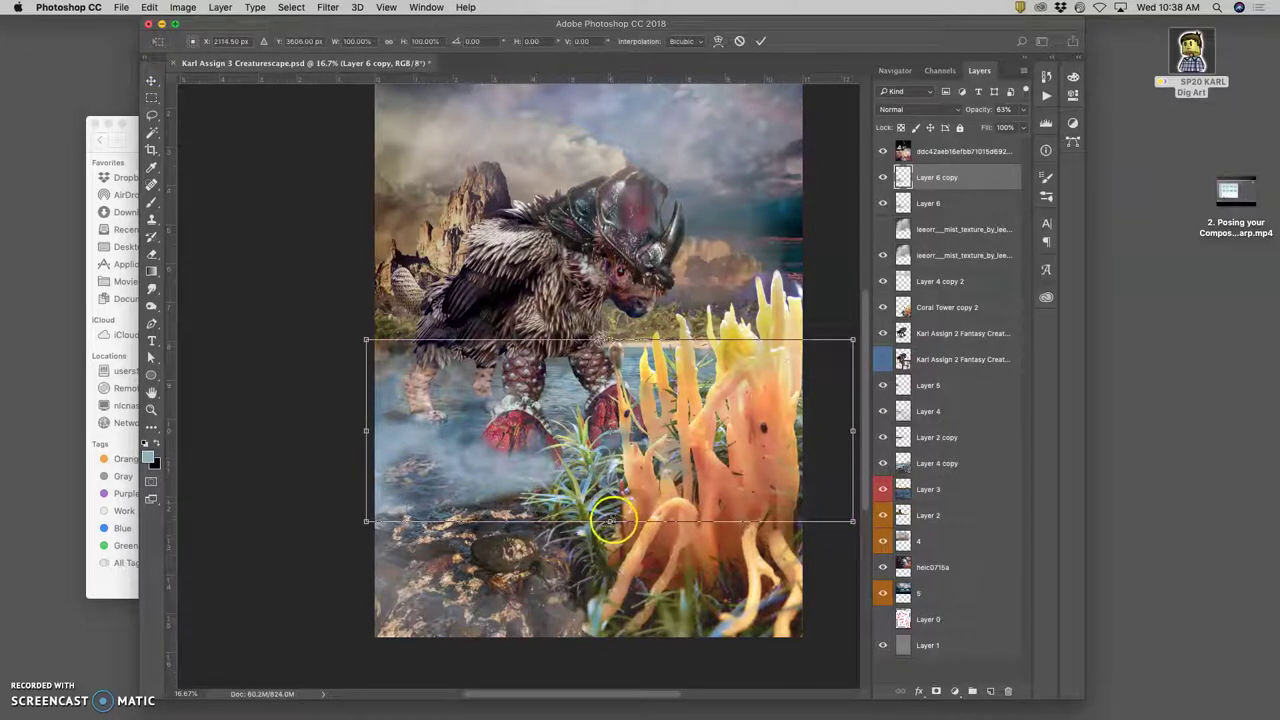
left_click_drag(609, 520, 618, 650)
left_click_drag(491, 523, 479, 570)
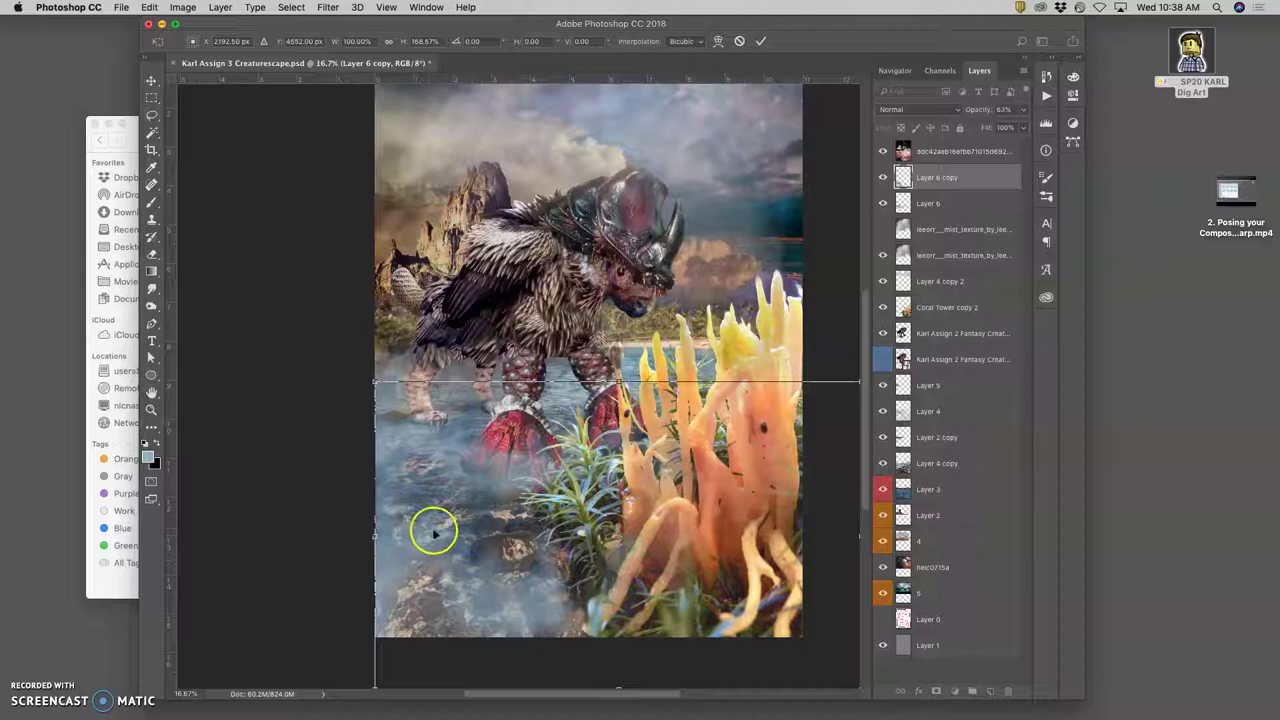
key("Return")
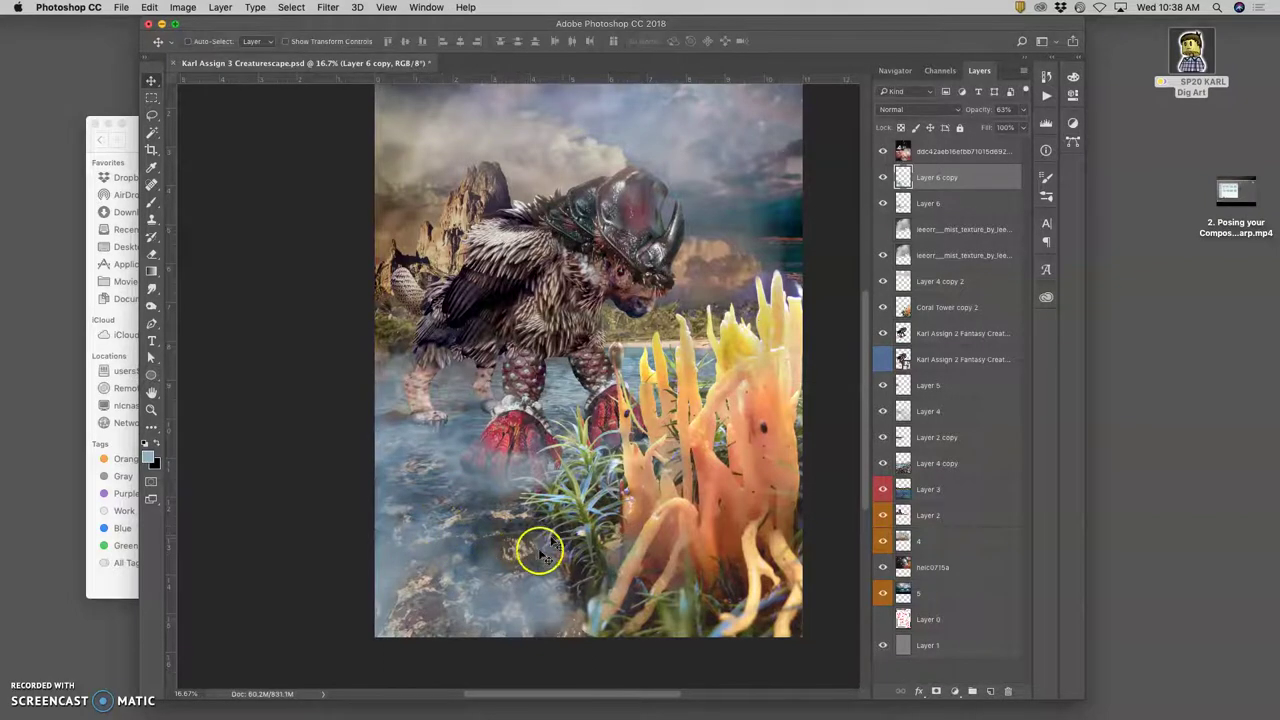
Step: Compare the scene with and without the mist copy, and softly erase both mist layers around the front claw
key("super+plus")
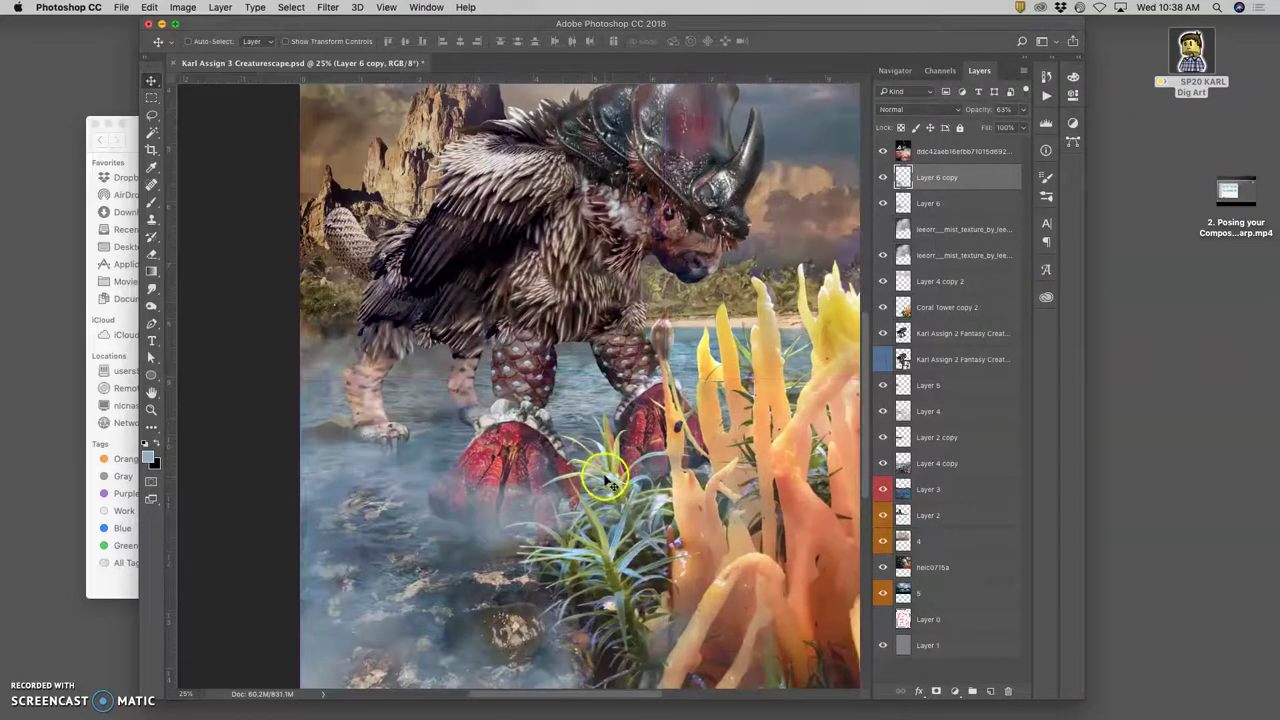
key("super+minus")
left_click(883, 177)
left_click(883, 177)
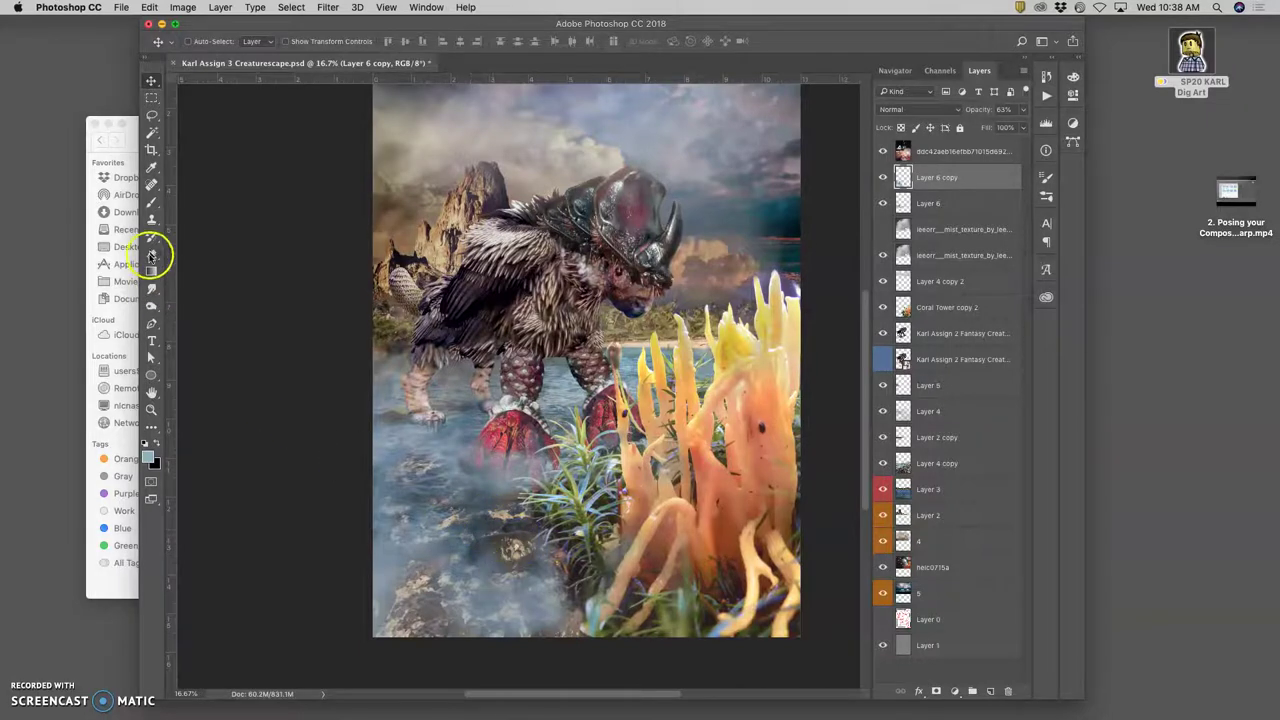
mouse_move(490, 405)
left_mouse_down()
mouse_move(479, 443)
mouse_move(503, 409)
mouse_move(546, 443)
mouse_move(516, 499)
mouse_move(535, 445)
mouse_move(477, 514)
mouse_move(389, 478)
mouse_move(403, 465)
mouse_move(550, 489)
mouse_move(533, 480)
mouse_move(549, 442)
mouse_move(537, 436)
mouse_move(502, 455)
left_mouse_up()
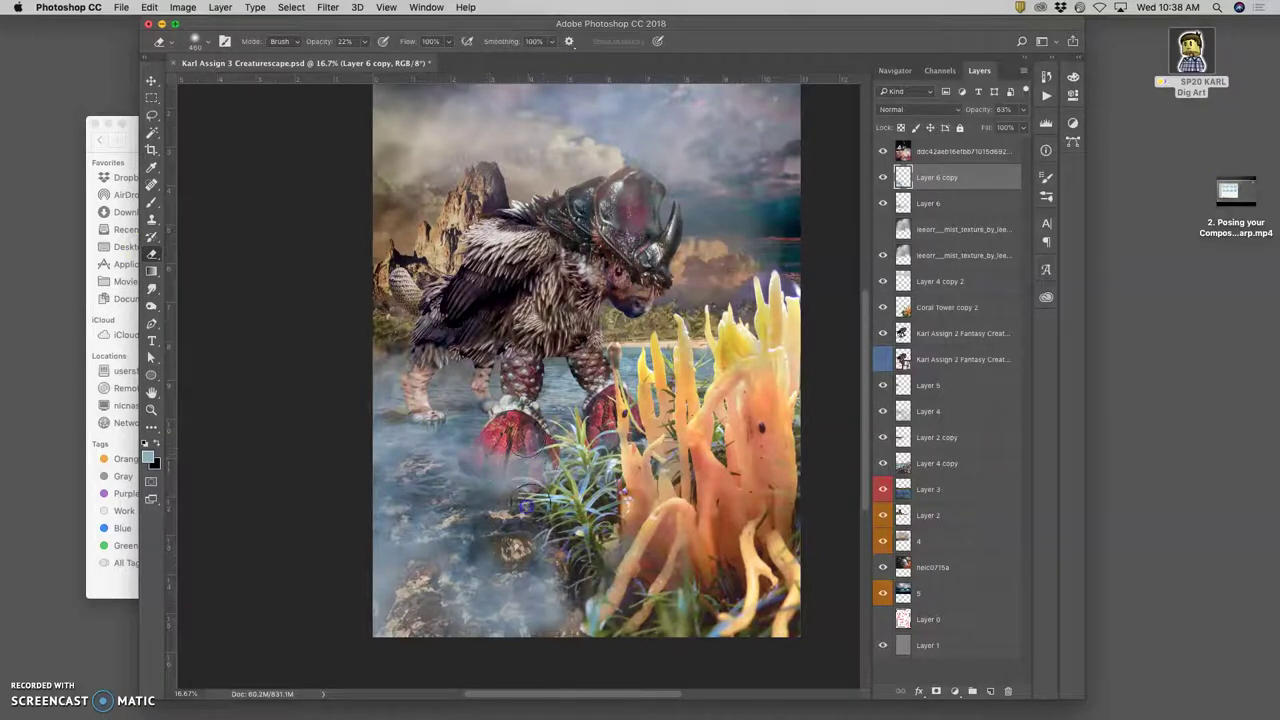
left_click(905, 203)
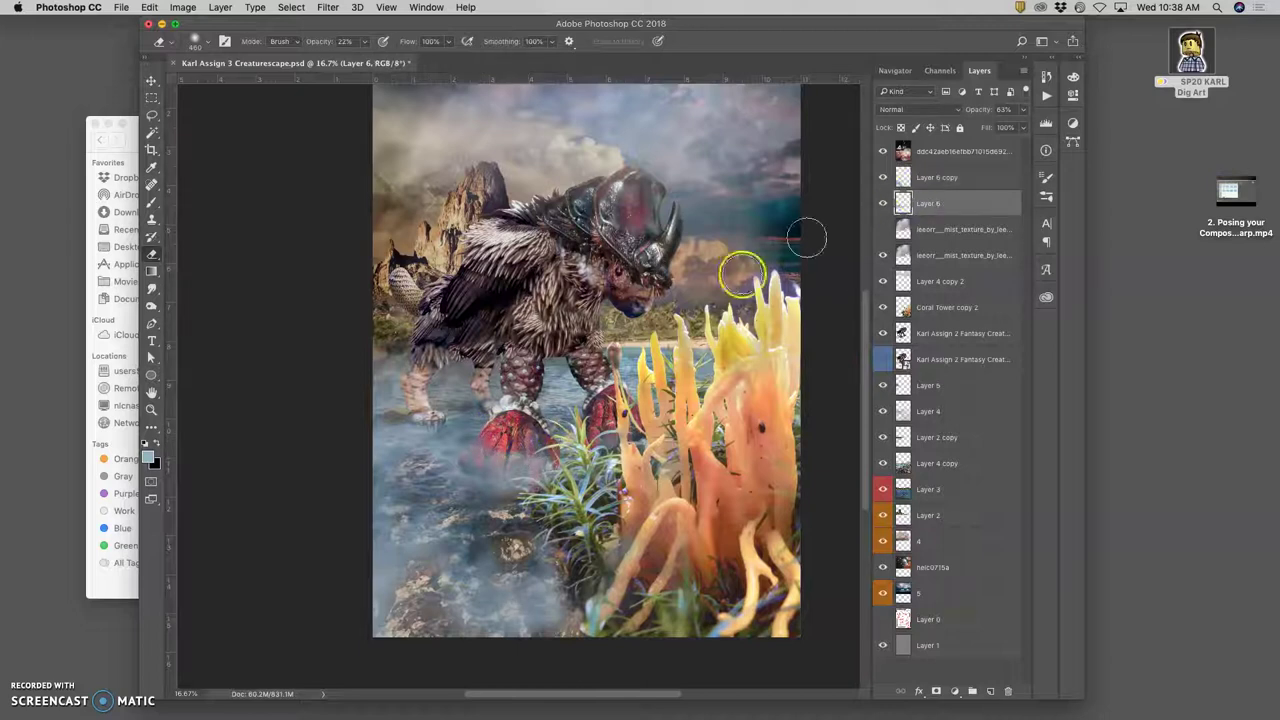
mouse_move(505, 460)
left_mouse_down()
mouse_move(414, 397)
mouse_move(423, 370)
mouse_move(462, 370)
left_mouse_up()
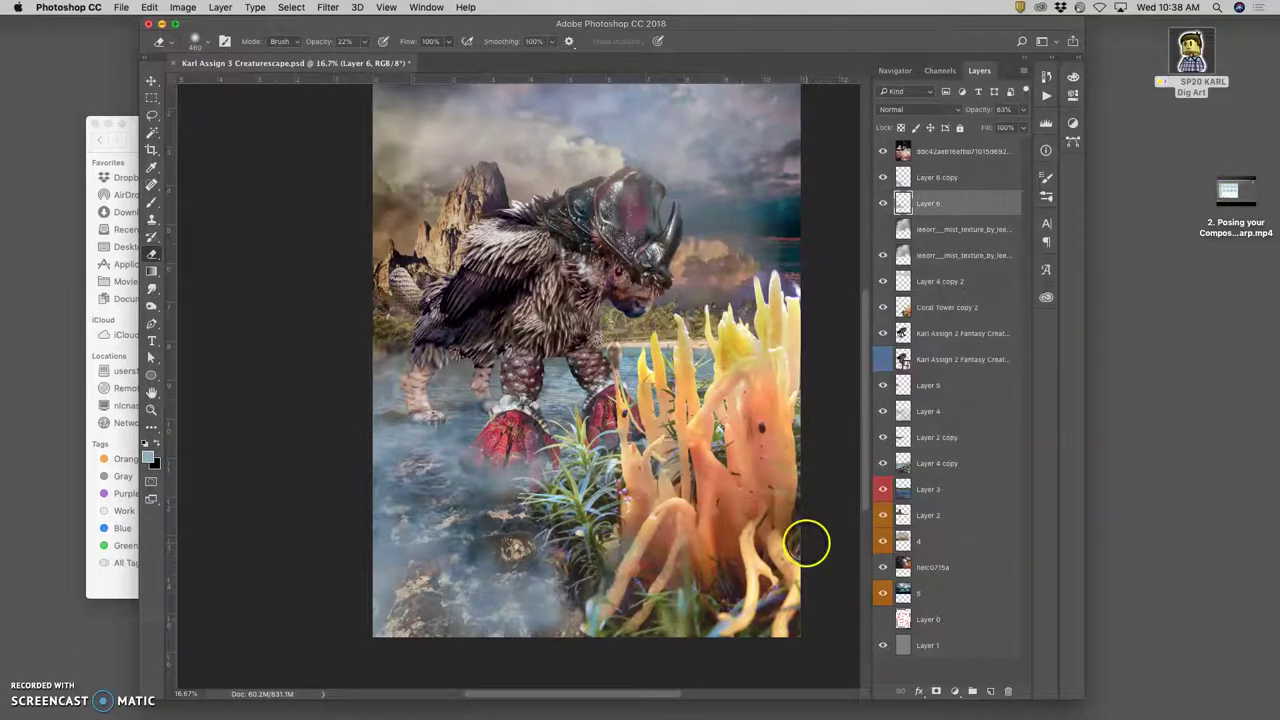
key("super+equal")
key("super+equal")
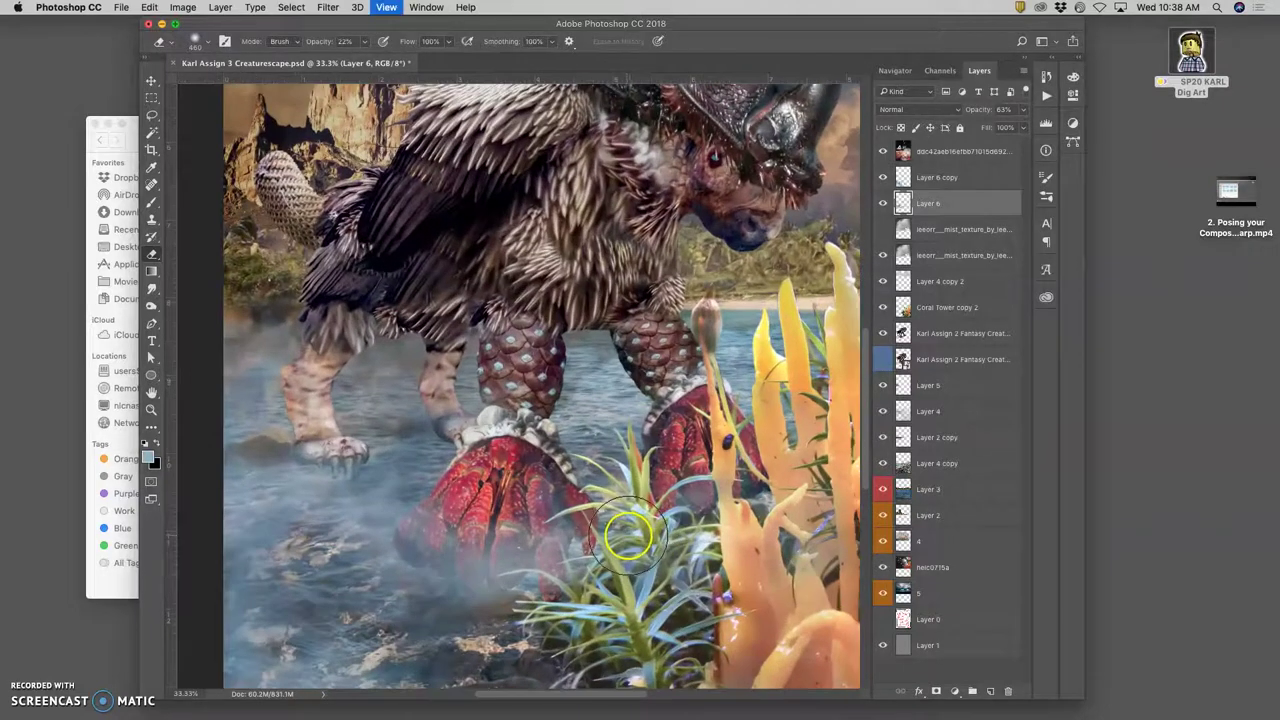
scroll(620, 535, "down", 5)
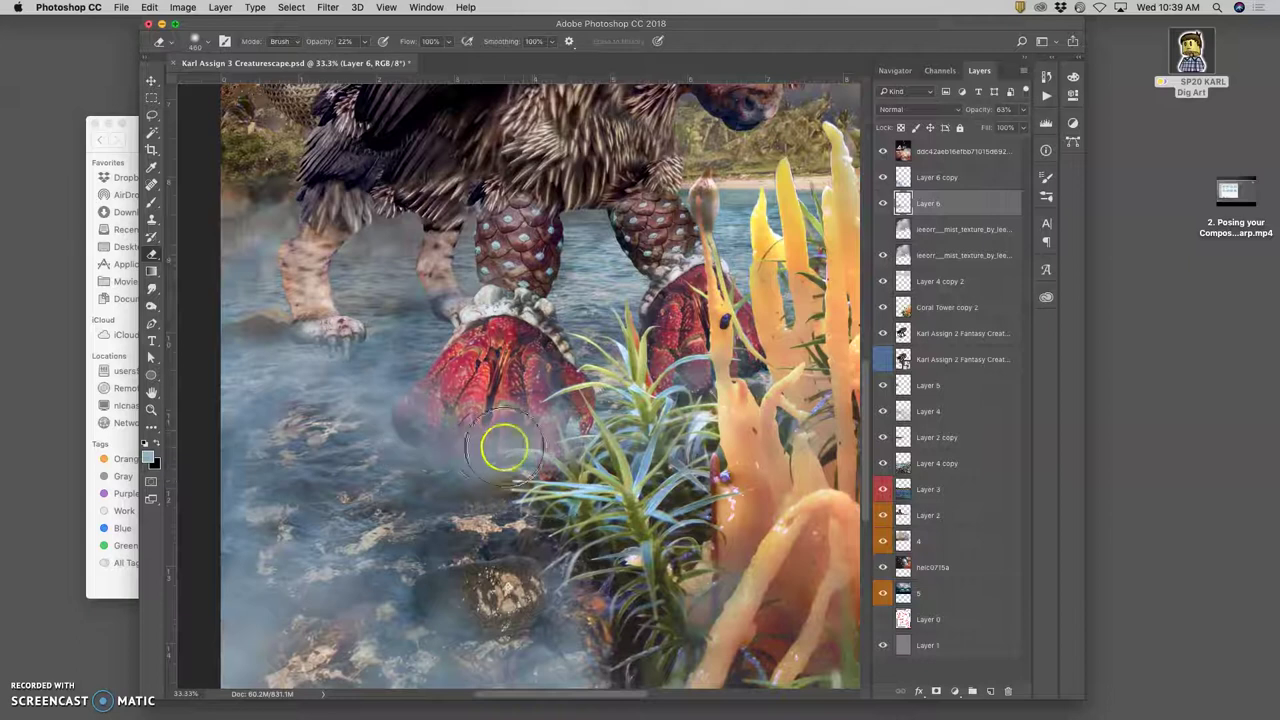
key("super+minus")
key("super+minus")
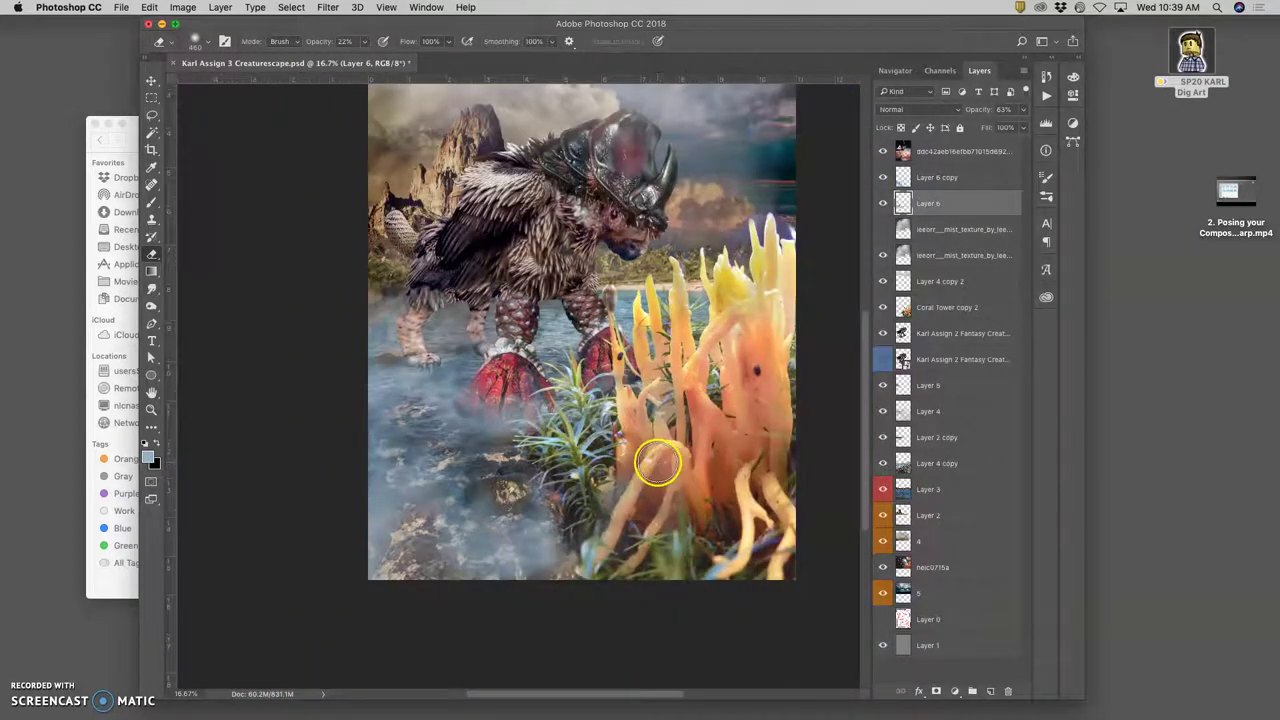
scroll(660, 464, "up", 2)
Step: Toggle Layer 3 and Layer 4 copy to identify the water ripples between the front legs, and select Layer 4 copy
key("super+plus")
key("super+plus")
key("super+plus")
key("super+plus")
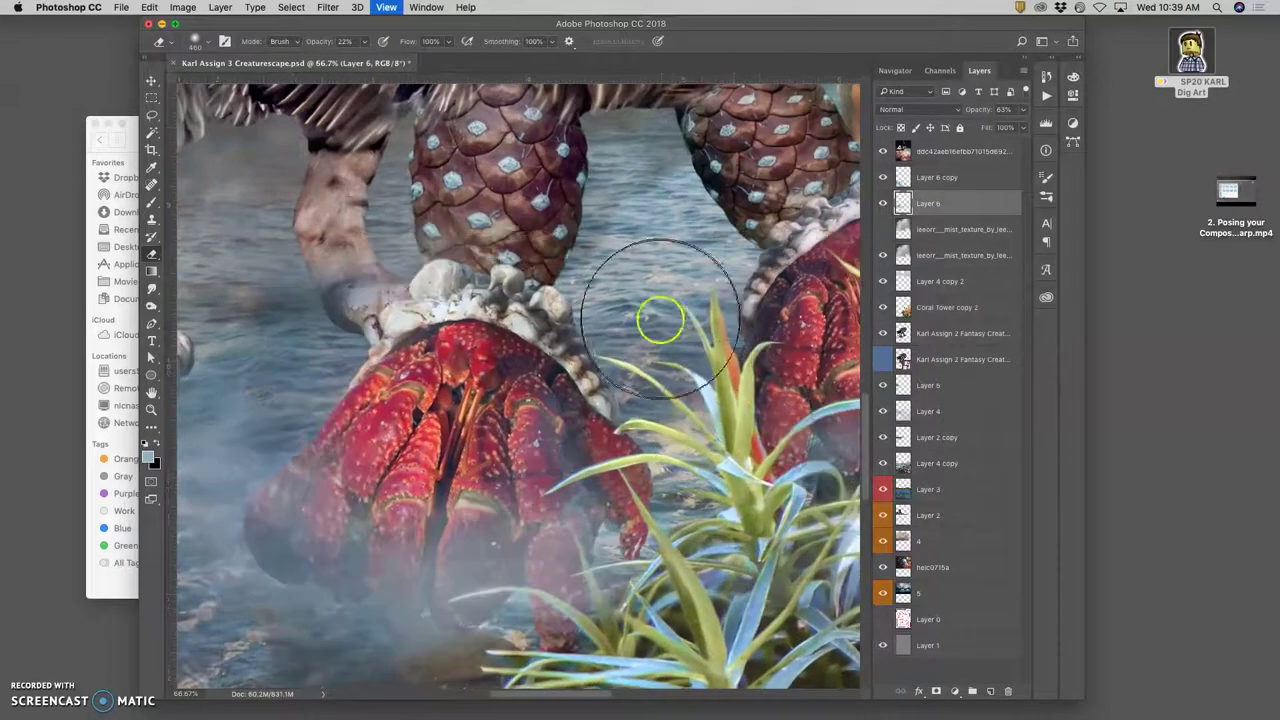
left_click(884, 488)
left_click(884, 489)
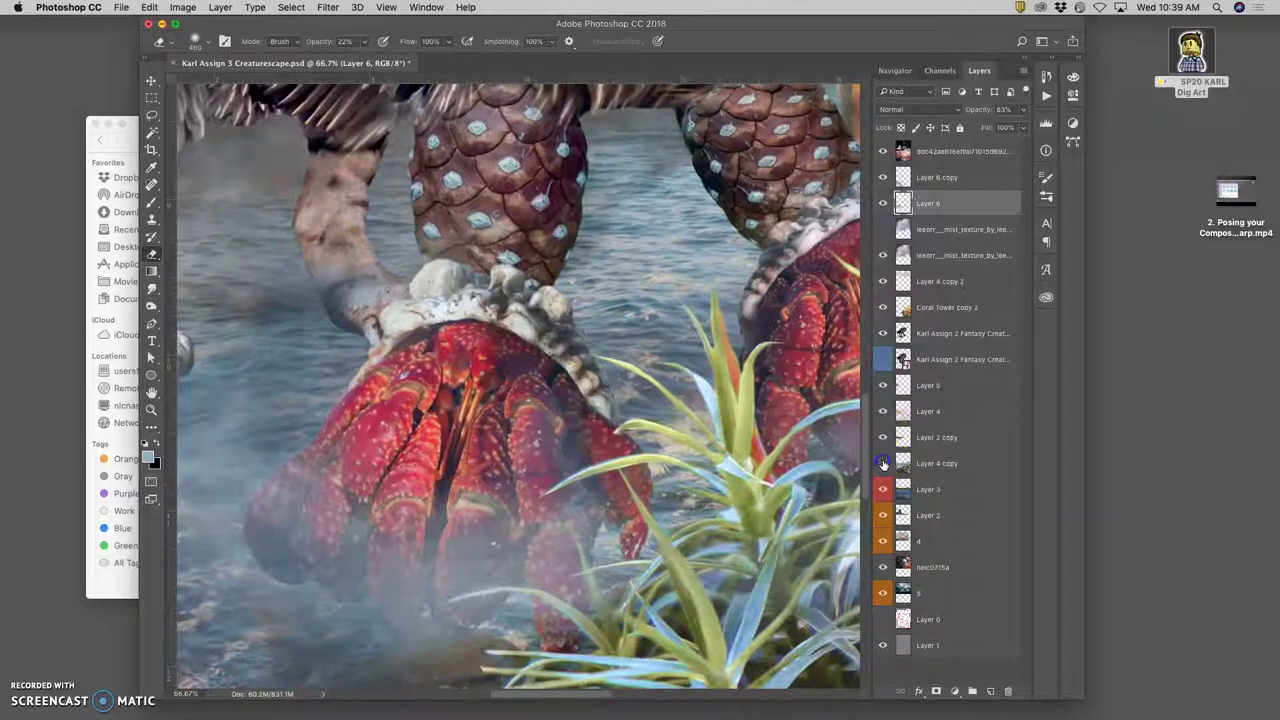
left_click(883, 463)
left_click(883, 463)
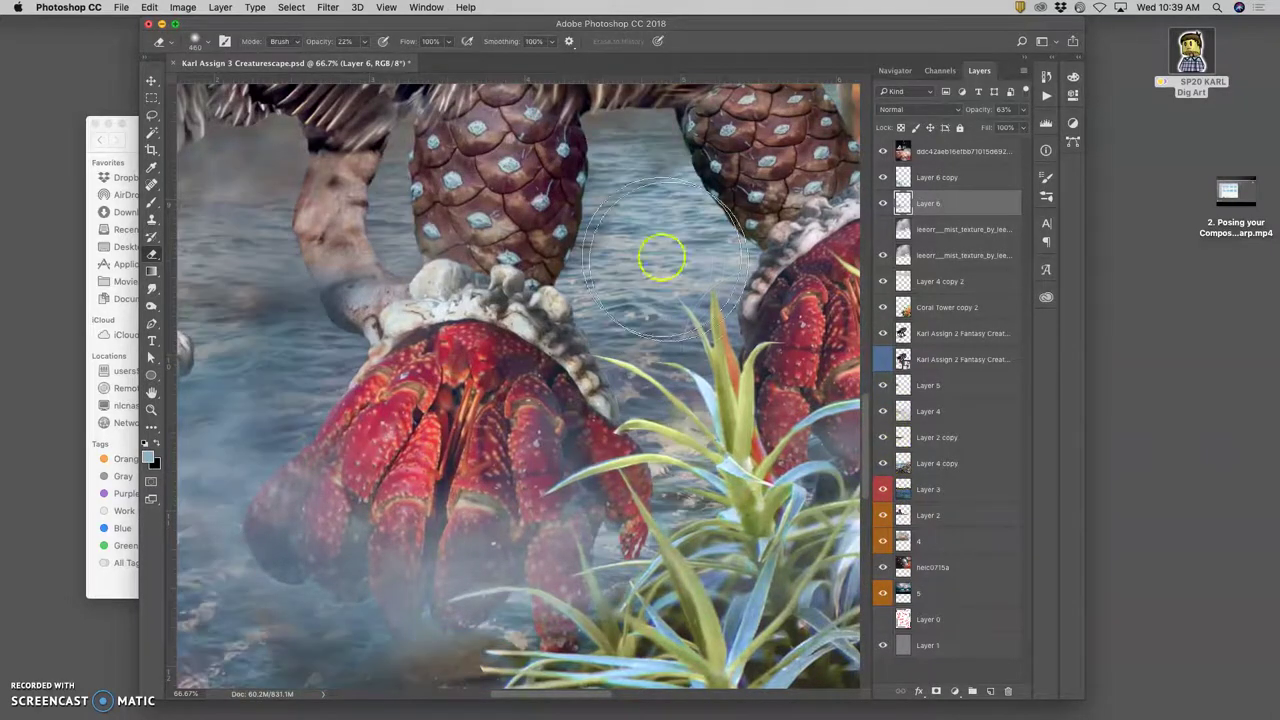
left_click(922, 457)
left_click(883, 463)
left_click(883, 463)
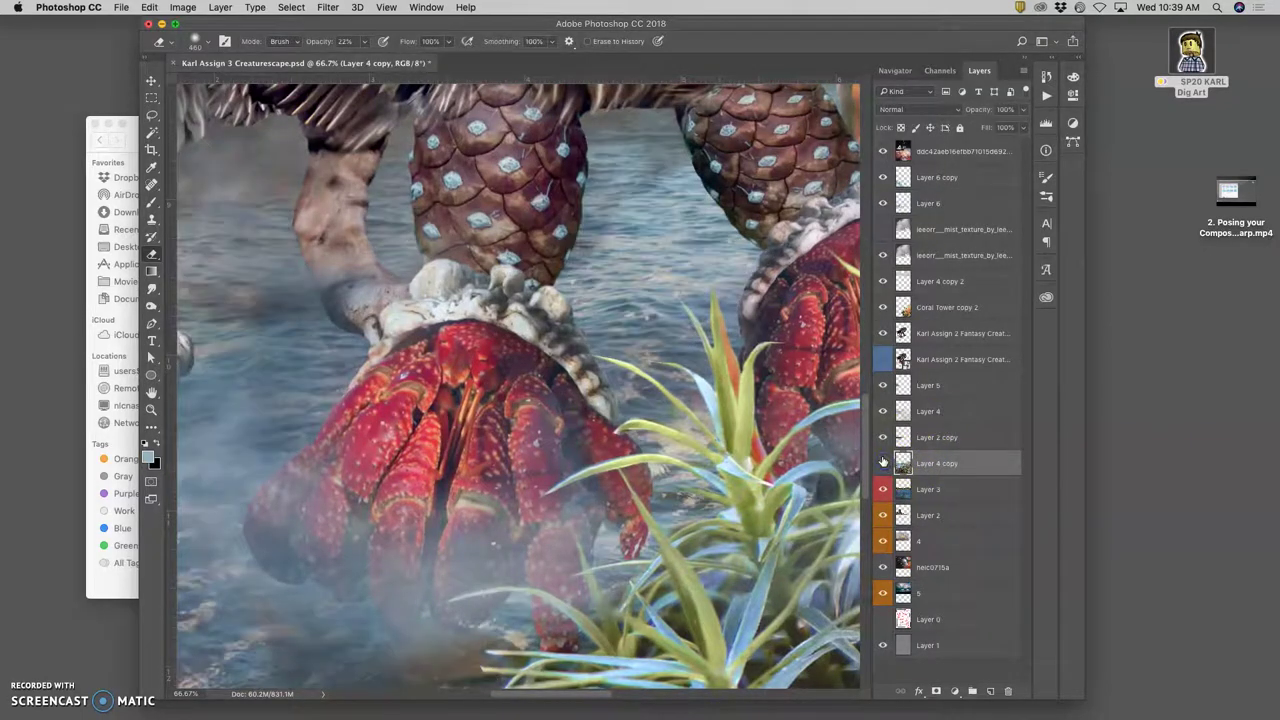
Step: Lasso a thin strip of water between the front legs, copy it to a new layer, and place that layer above the mist layers
left_click(152, 115)
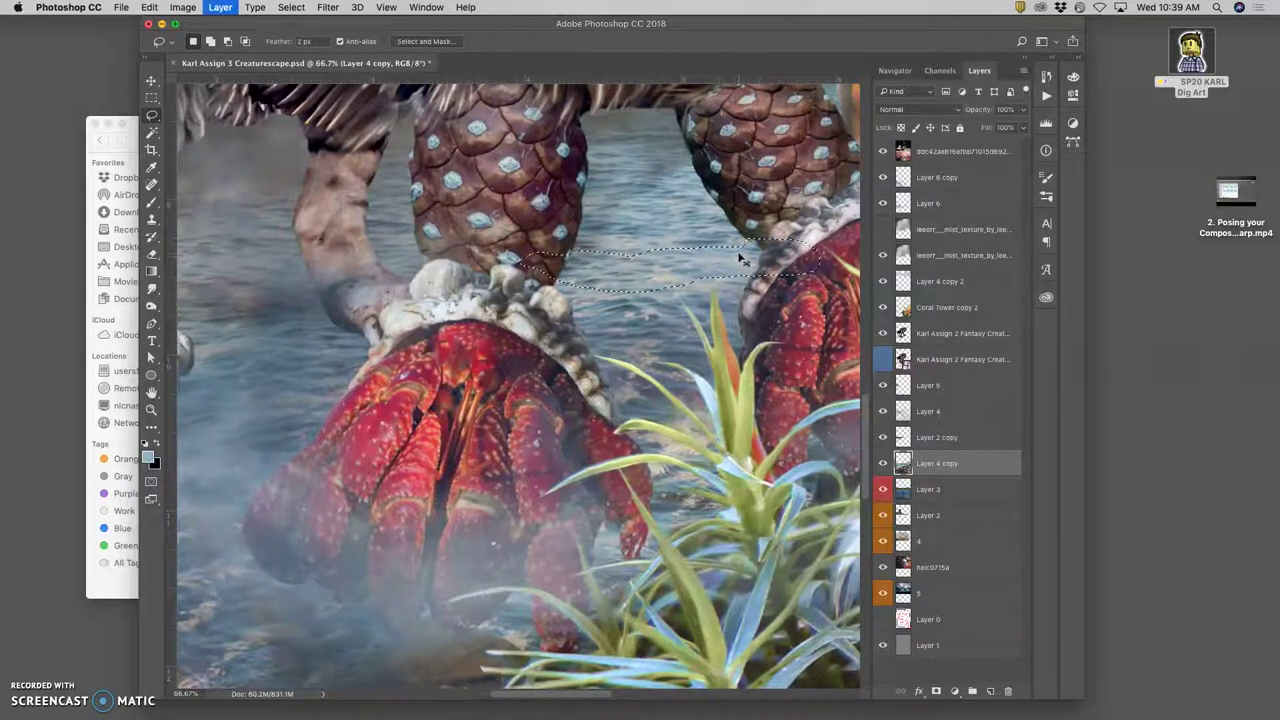
key("ctrl+j")
left_click_drag(943, 460, 938, 177)
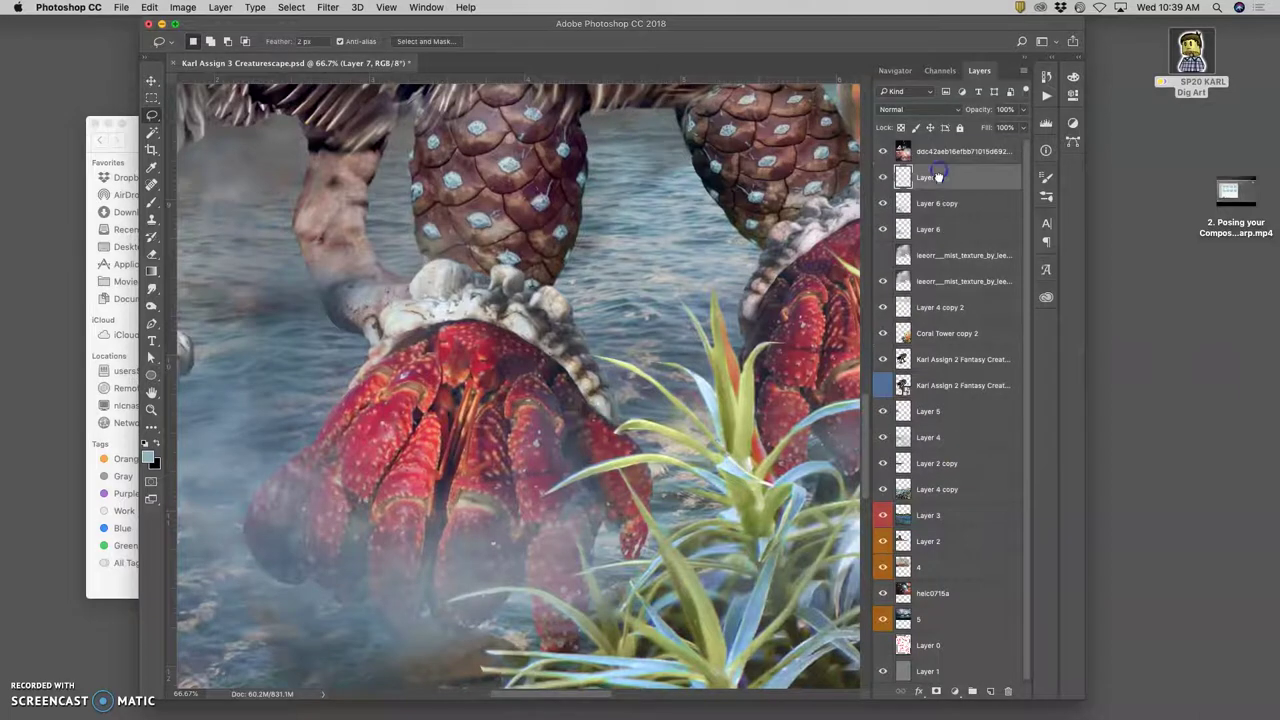
Step: Move the water strip over the bottom of the front claw, scale it to about 146% width and 153% height, and rotate it about 4°
left_click(151, 80)
left_click_drag(722, 262, 452, 526)
key("ctrl+t")
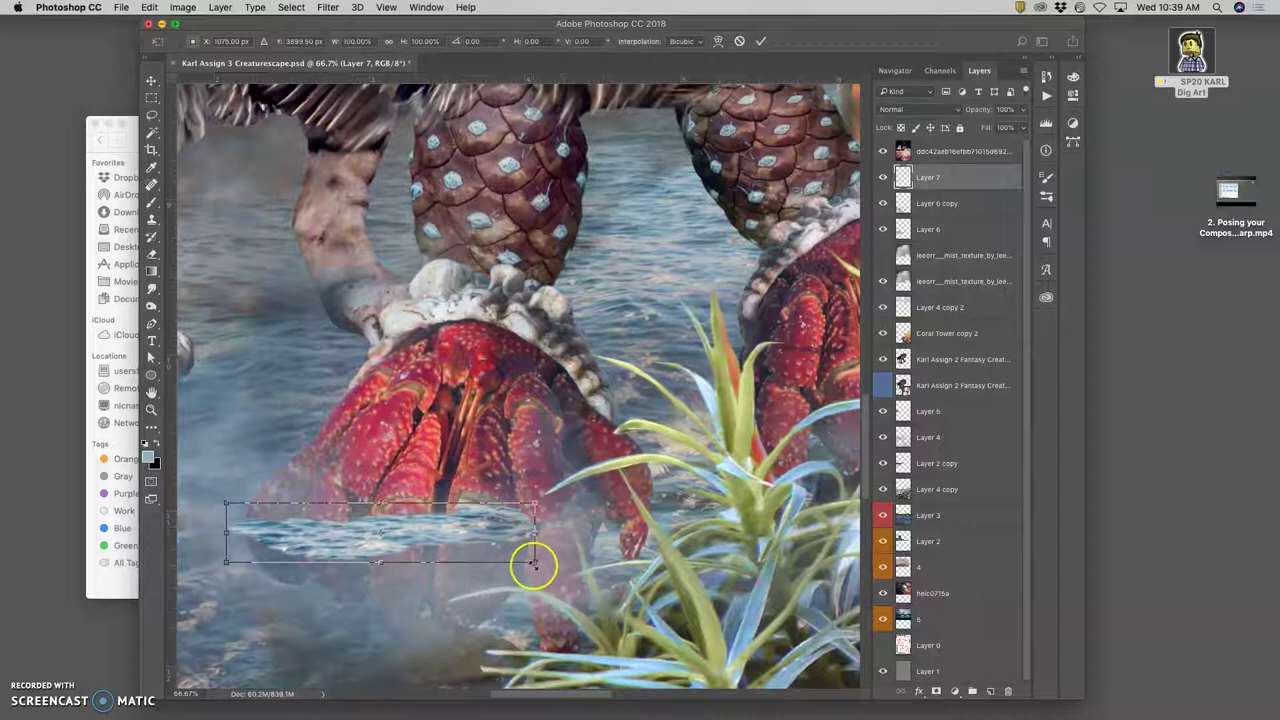
left_click_drag(534, 563, 677, 592)
key("super+minus")
key("super+minus")
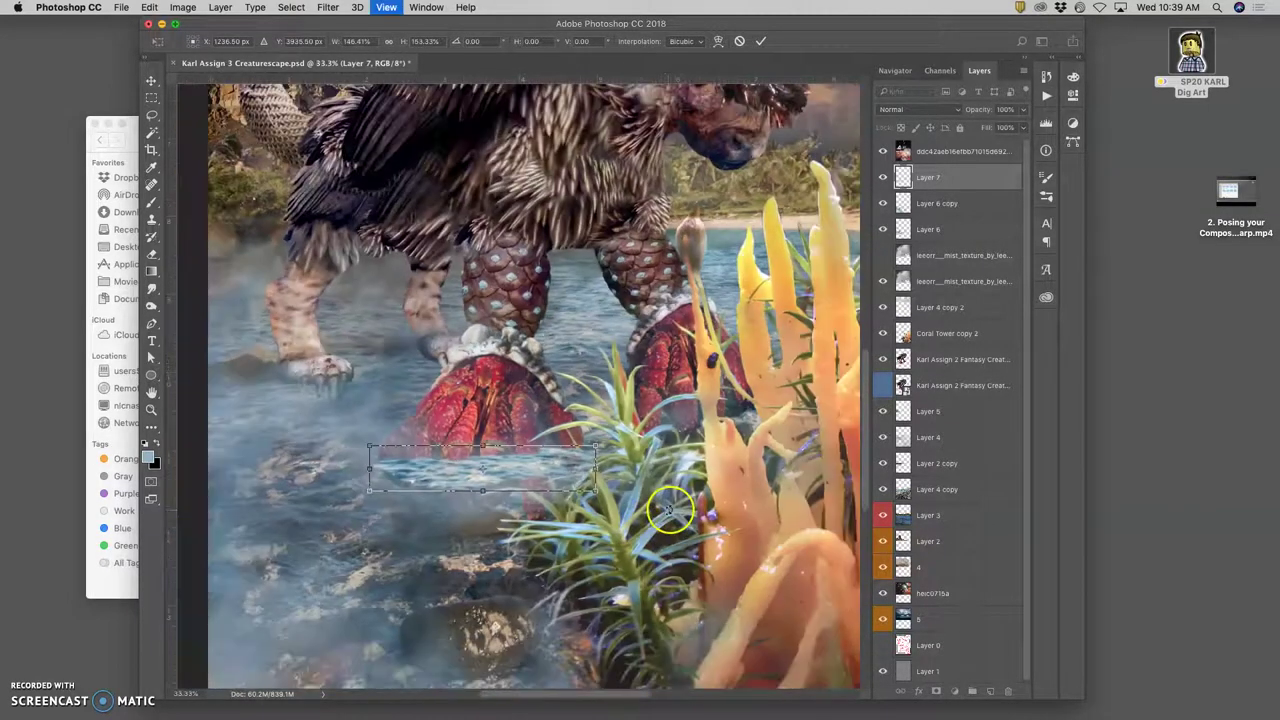
left_click_drag(614, 454, 606, 462)
Step: Warp the water strip on Layer 7 so it curves around the bottom of the front claw, and apply the transform
right_click(500, 462)
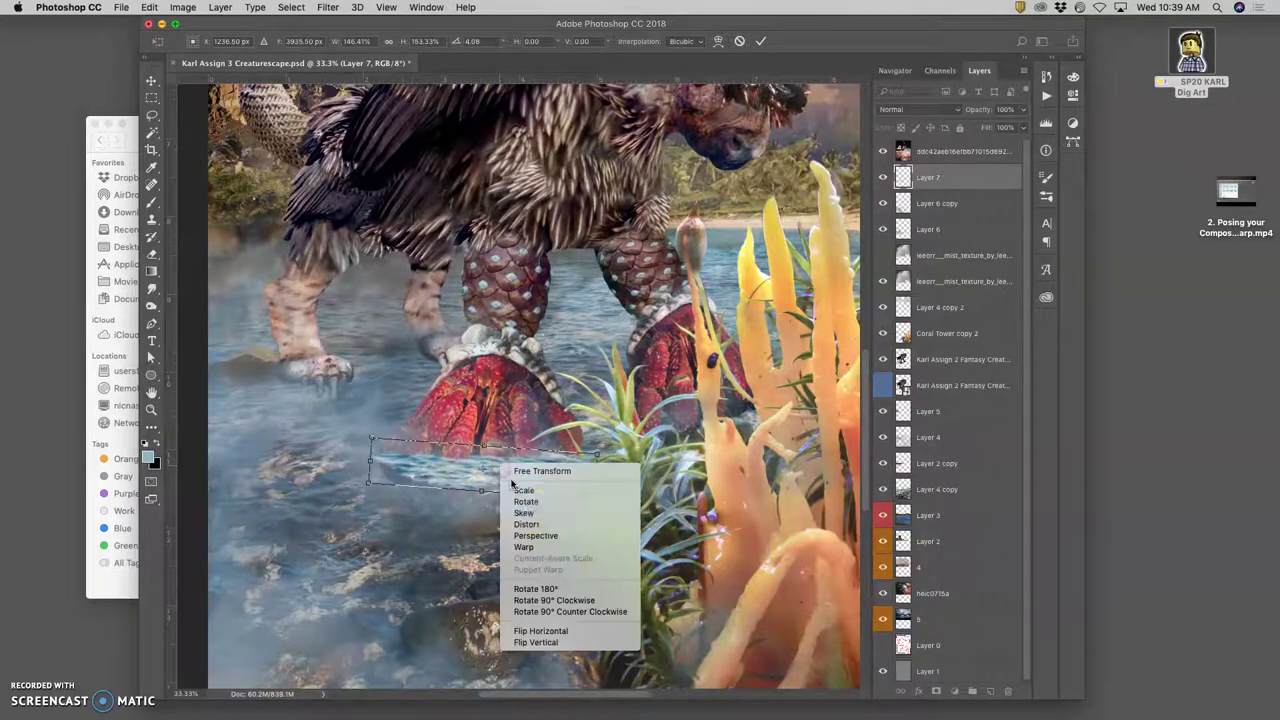
left_click(525, 553)
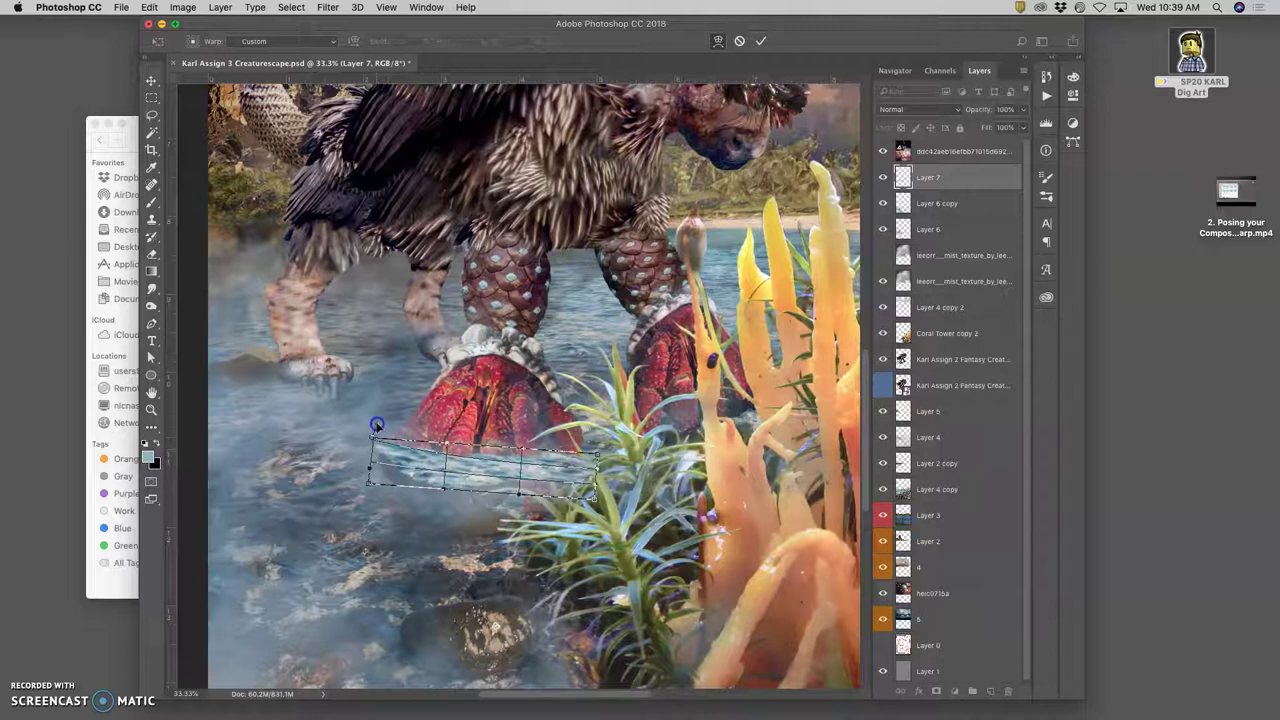
left_click_drag(425, 472, 385, 480)
left_click_drag(490, 494, 491, 500)
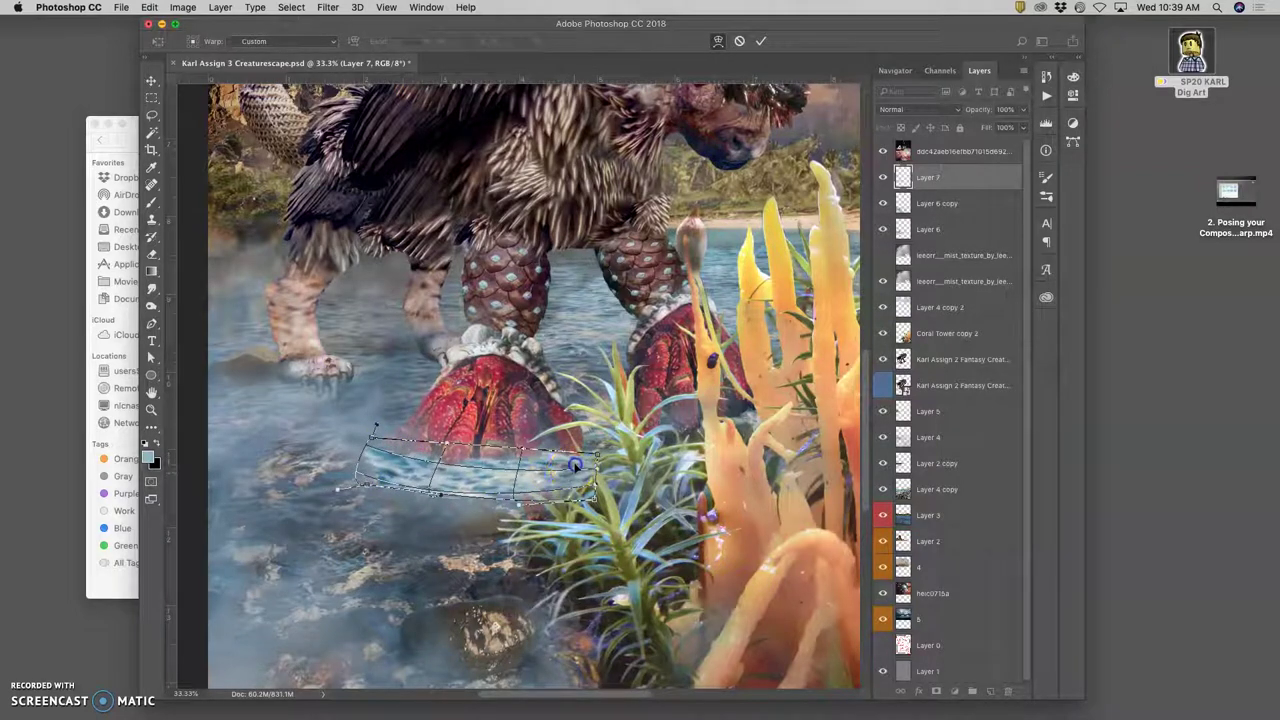
left_click_drag(576, 464, 572, 460)
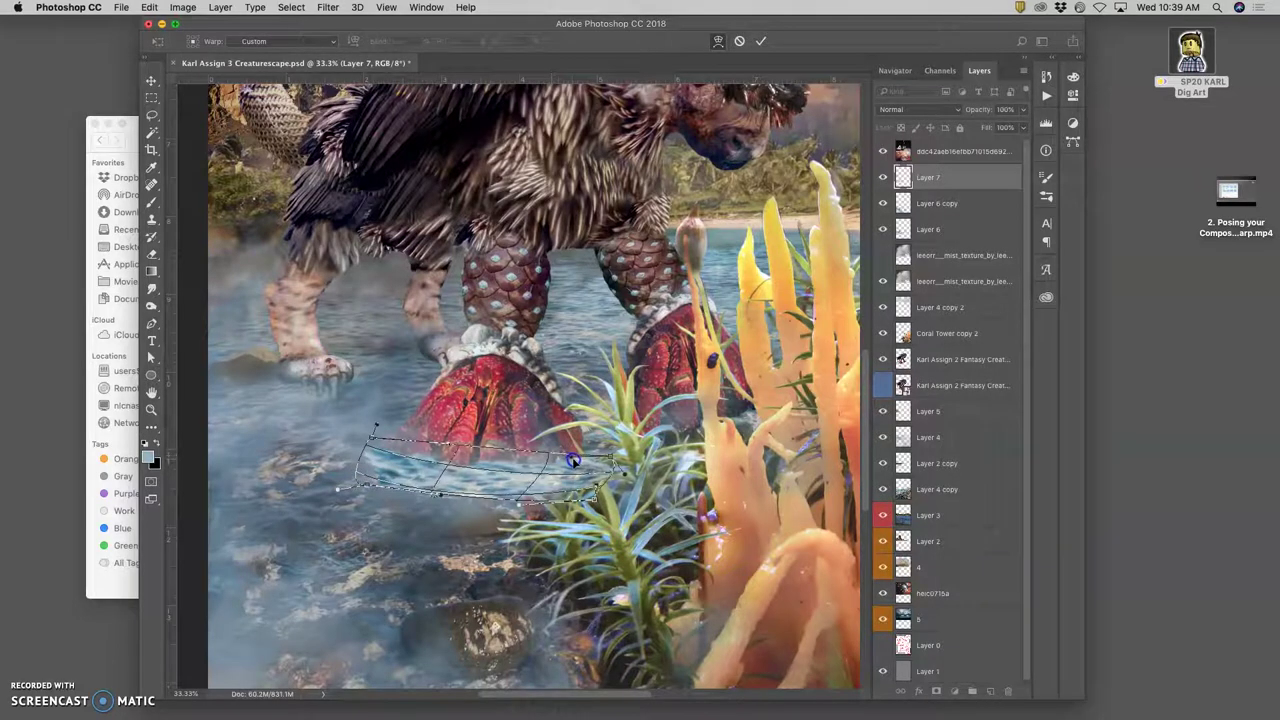
left_click_drag(493, 475, 485, 477)
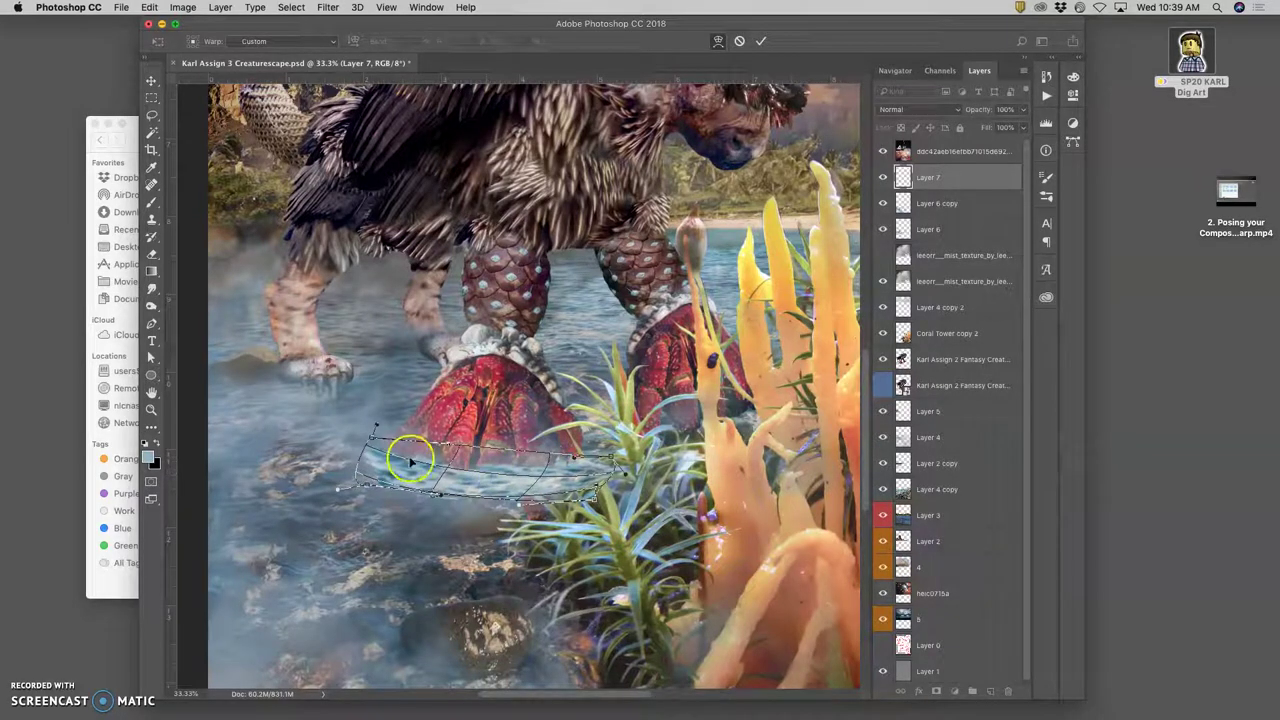
left_click_drag(410, 460, 399, 482)
key("Return")
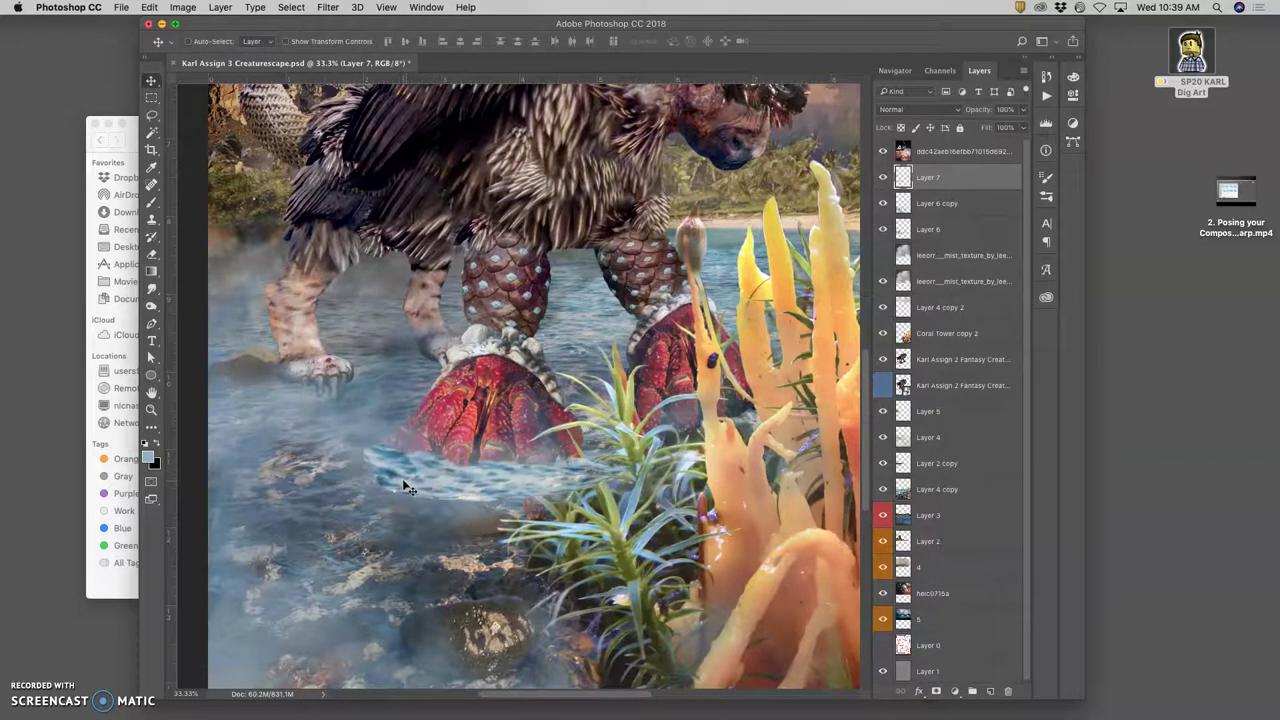
Step: Softly erase the edges of the water strip where it overlaps the plants and meets the surrounding water
key("super+minus")
key("super+plus")
key("super+equal")
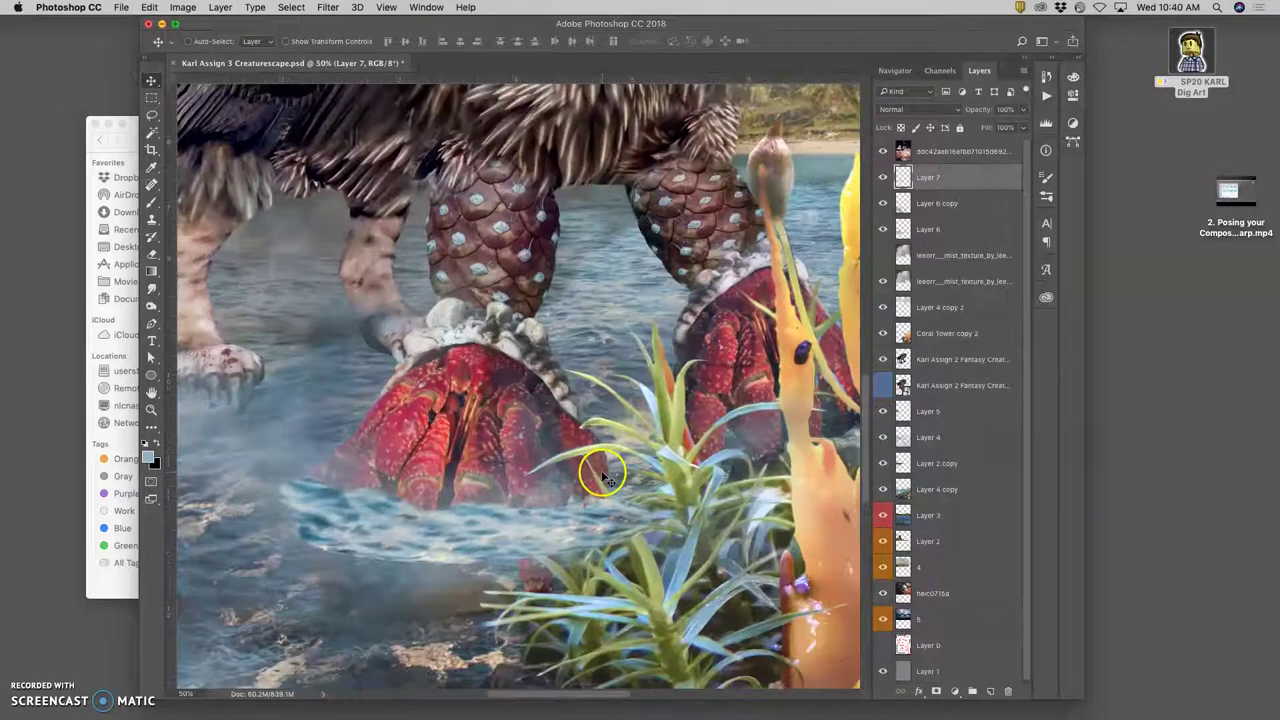
left_click(152, 253)
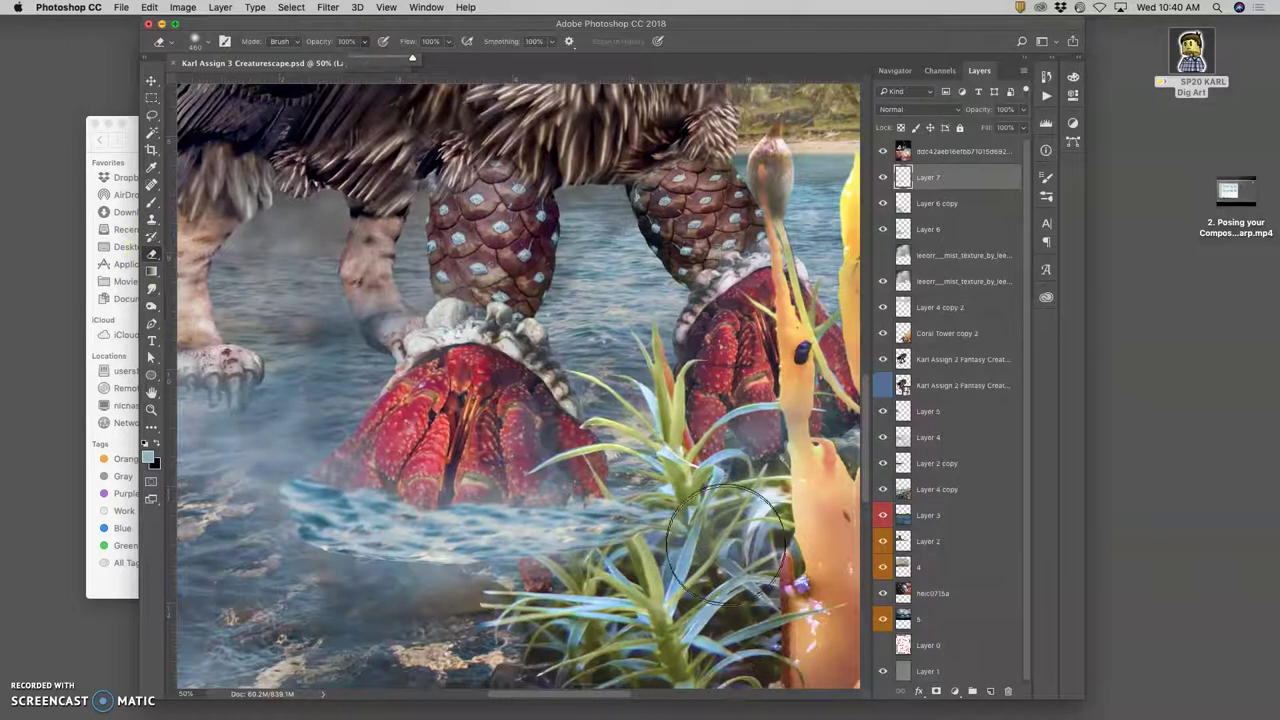
mouse_move(673, 537)
left_mouse_down()
mouse_move(545, 610)
mouse_move(299, 603)
mouse_move(322, 603)
mouse_move(293, 589)
mouse_move(341, 594)
mouse_move(311, 577)
mouse_move(601, 605)
mouse_move(535, 572)
left_mouse_up()
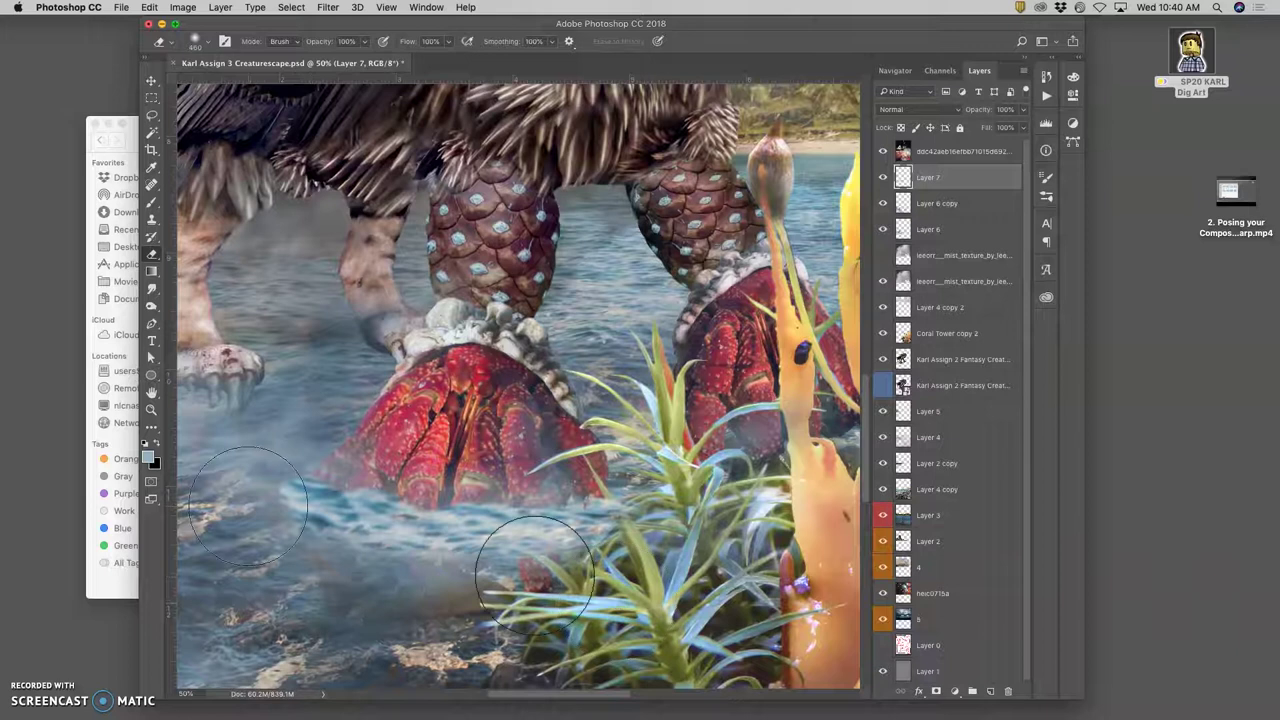
mouse_move(247, 505)
left_mouse_down()
mouse_move(279, 532)
mouse_move(244, 472)
mouse_move(285, 441)
mouse_move(422, 487)
mouse_move(493, 471)
mouse_move(462, 460)
mouse_move(393, 470)
mouse_move(293, 431)
mouse_move(412, 469)
mouse_move(482, 471)
mouse_move(465, 475)
mouse_move(637, 452)
mouse_move(616, 461)
mouse_move(640, 444)
left_mouse_up()
Step: Check the water strip against the whole composition and lower the opacity of Layer 7 to about 61%
key("super+minus")
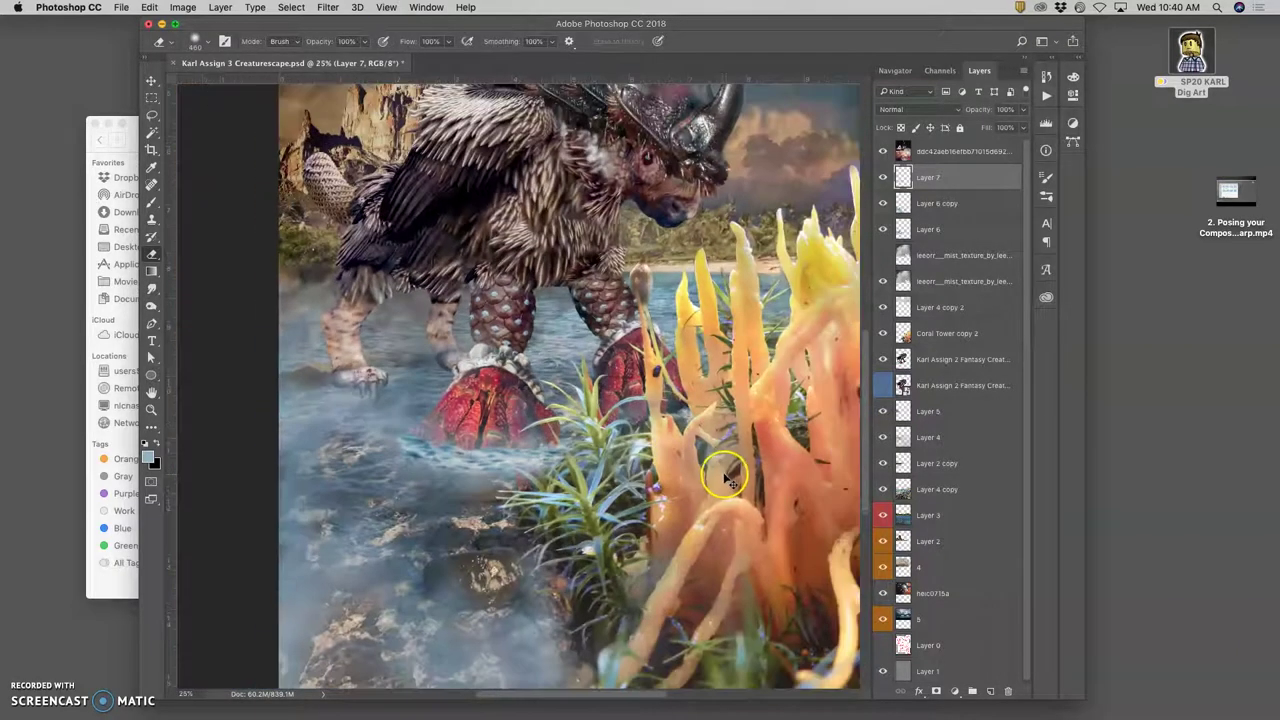
key("super+minus")
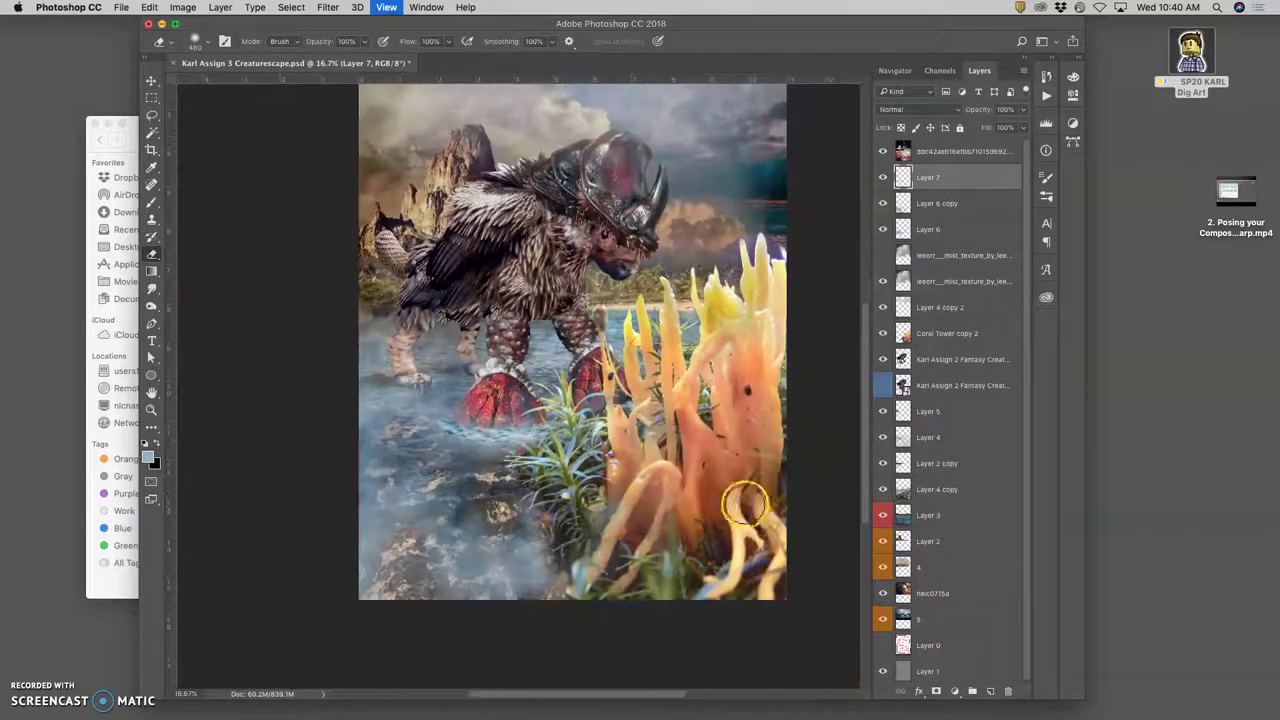
left_click(884, 179)
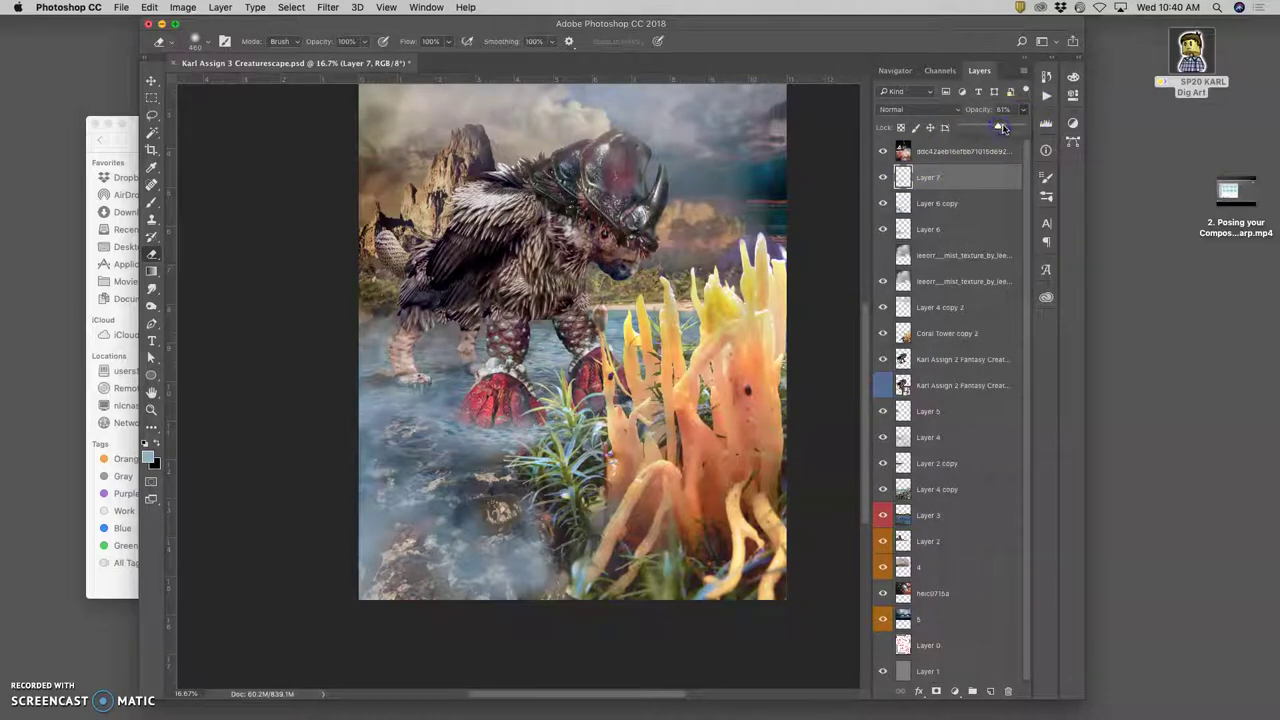
Step: Enlarge the water strip to about 109% width and 118% height, and warp it again to wrap around the front claw
key("super+plus")
key("super+plus")
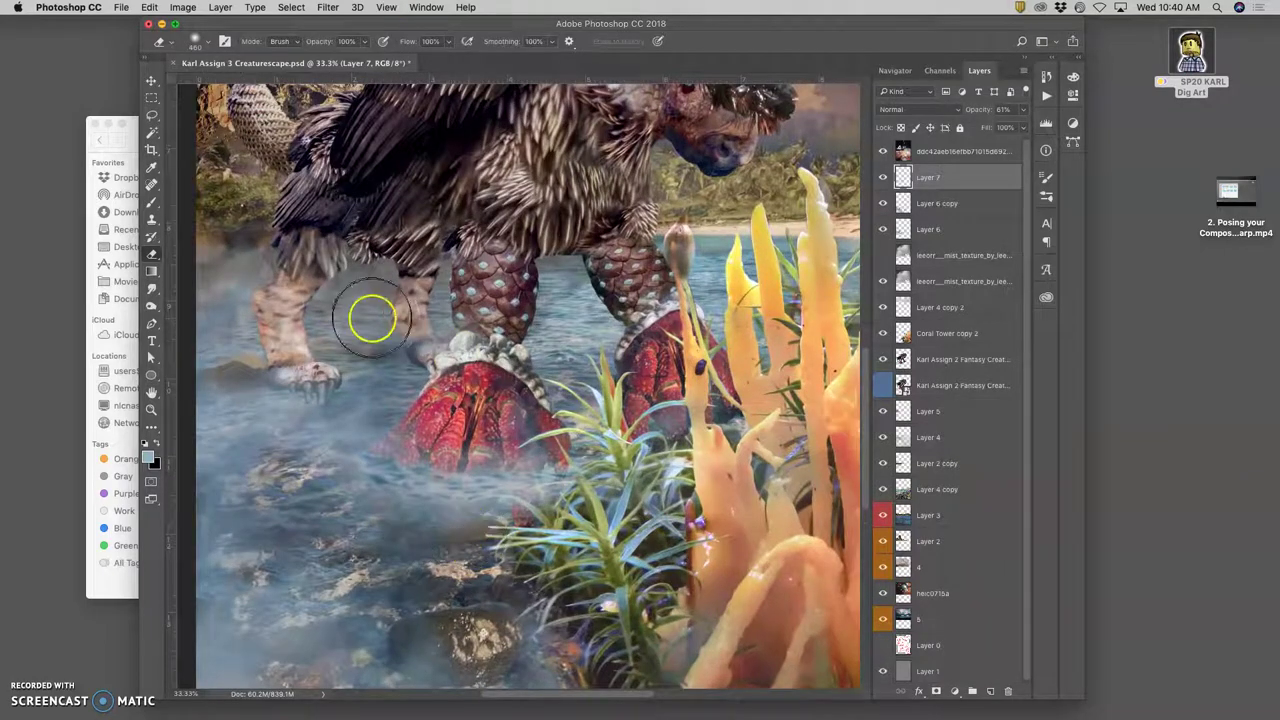
key("super+t")
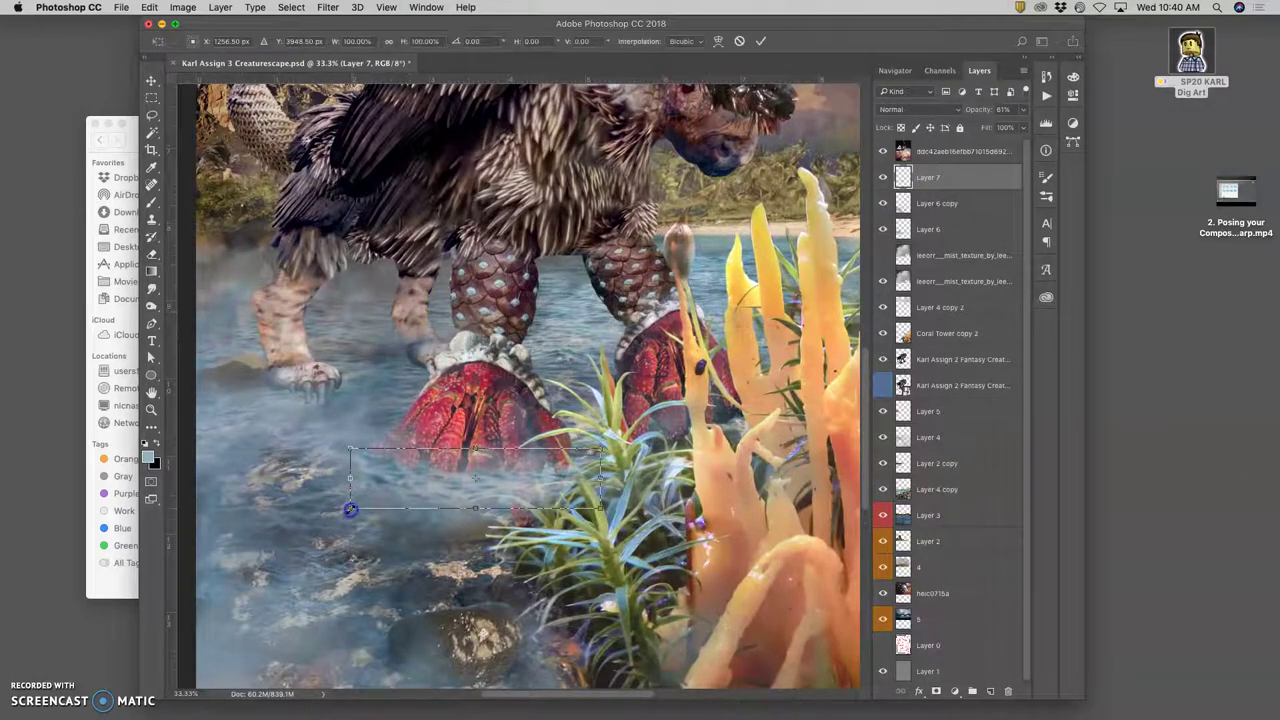
left_click_drag(349, 510, 326, 518)
left_click_drag(430, 481, 428, 476)
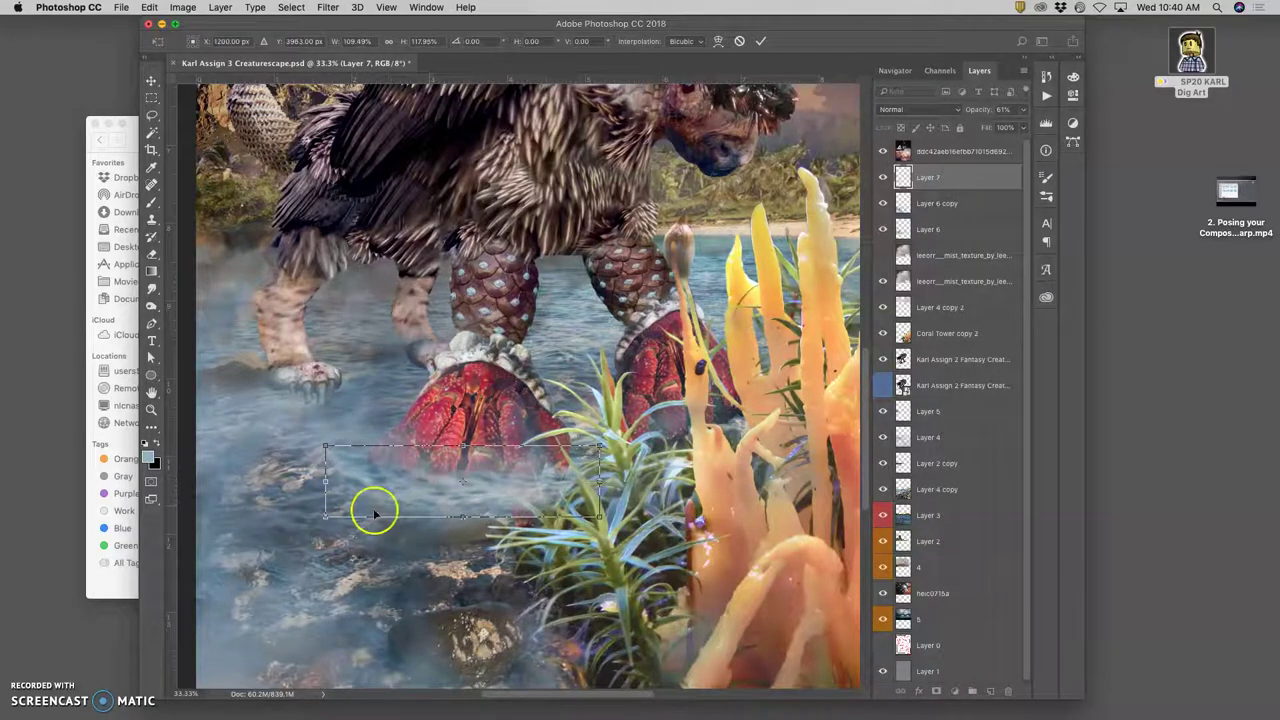
right_click(405, 497)
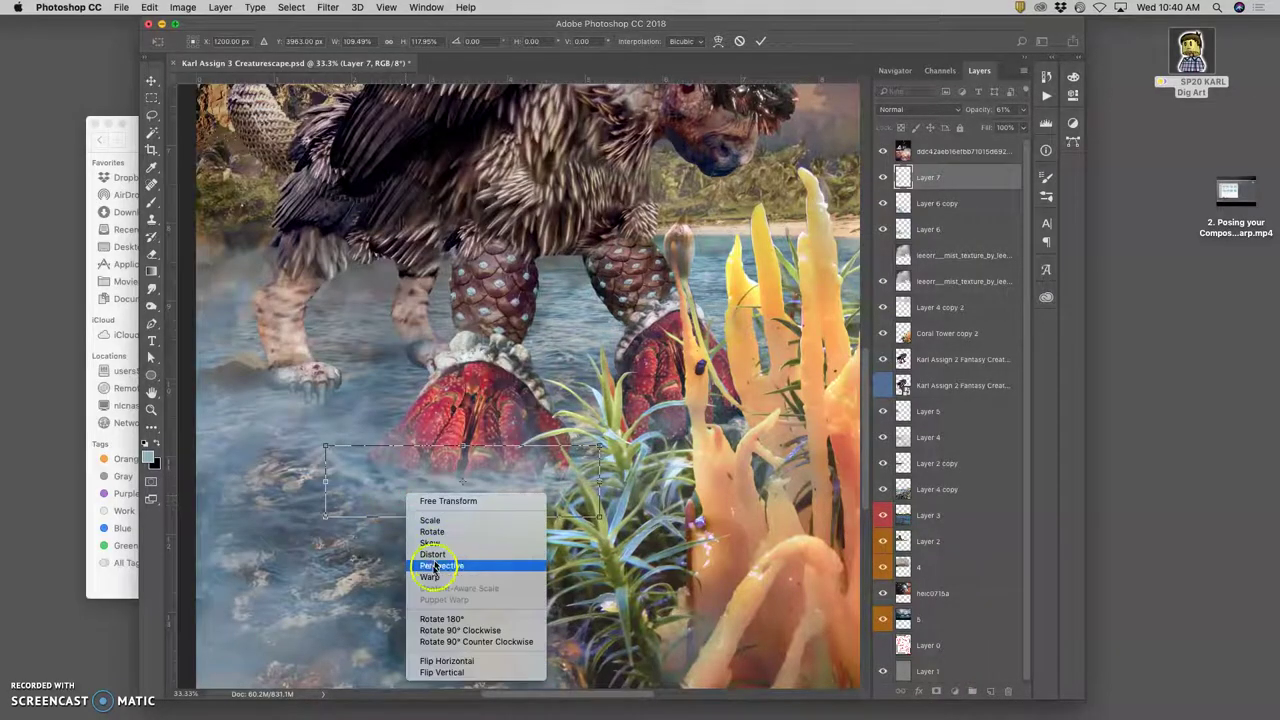
left_click(420, 566)
left_click_drag(401, 497, 447, 493)
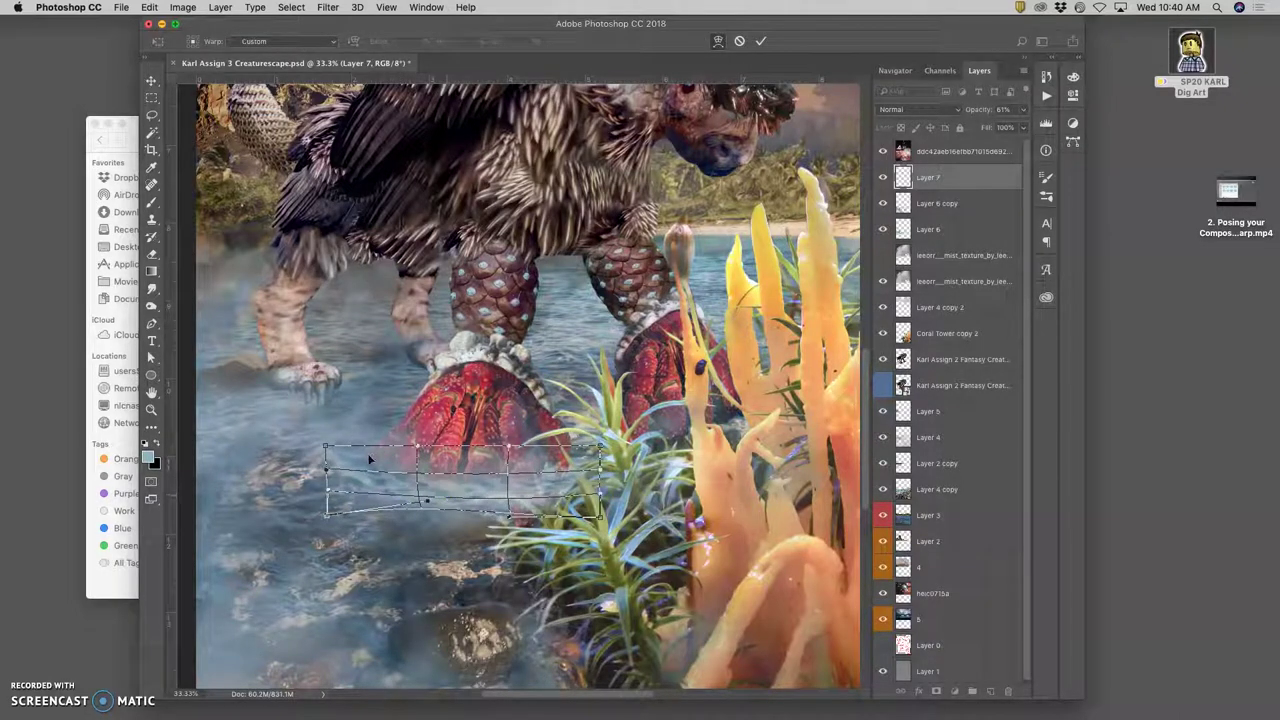
mouse_move(368, 459)
left_mouse_down()
mouse_move(371, 443)
mouse_move(374, 475)
left_mouse_up()
key("Return")
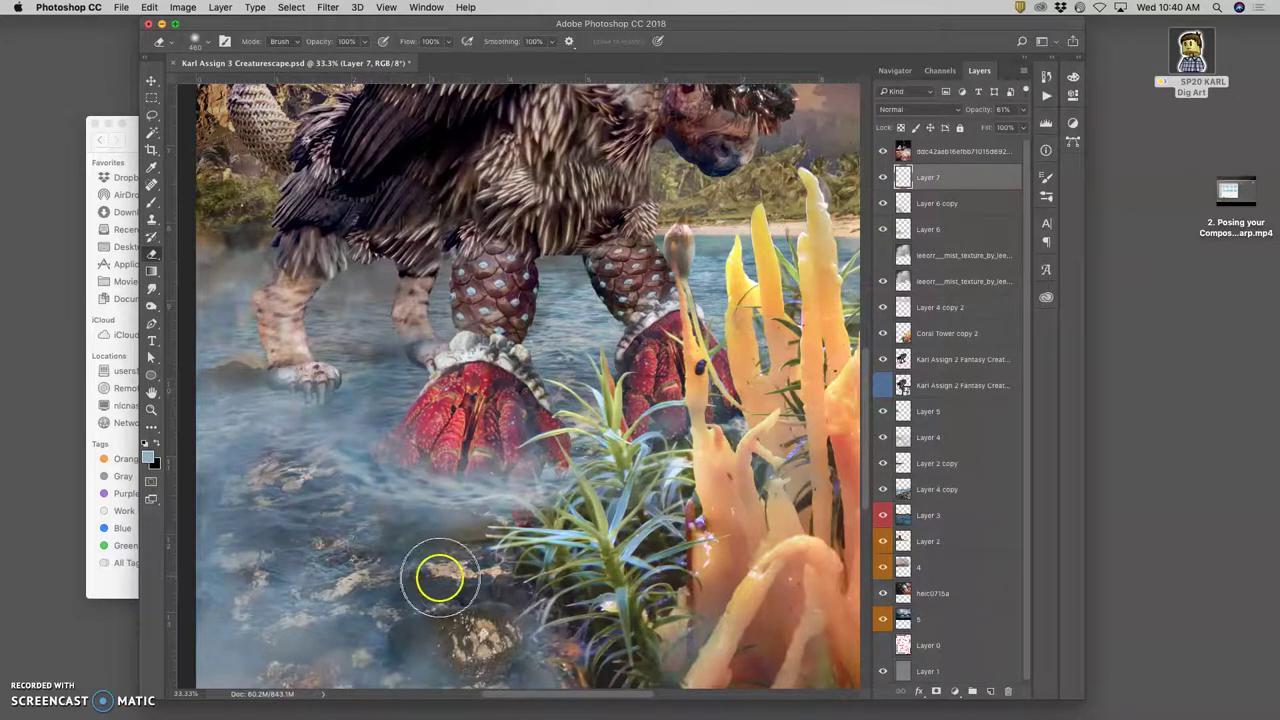
Step: Duplicate Layer 7, scale the copy to about 163%, and move it just below the front claw
key("super+j")
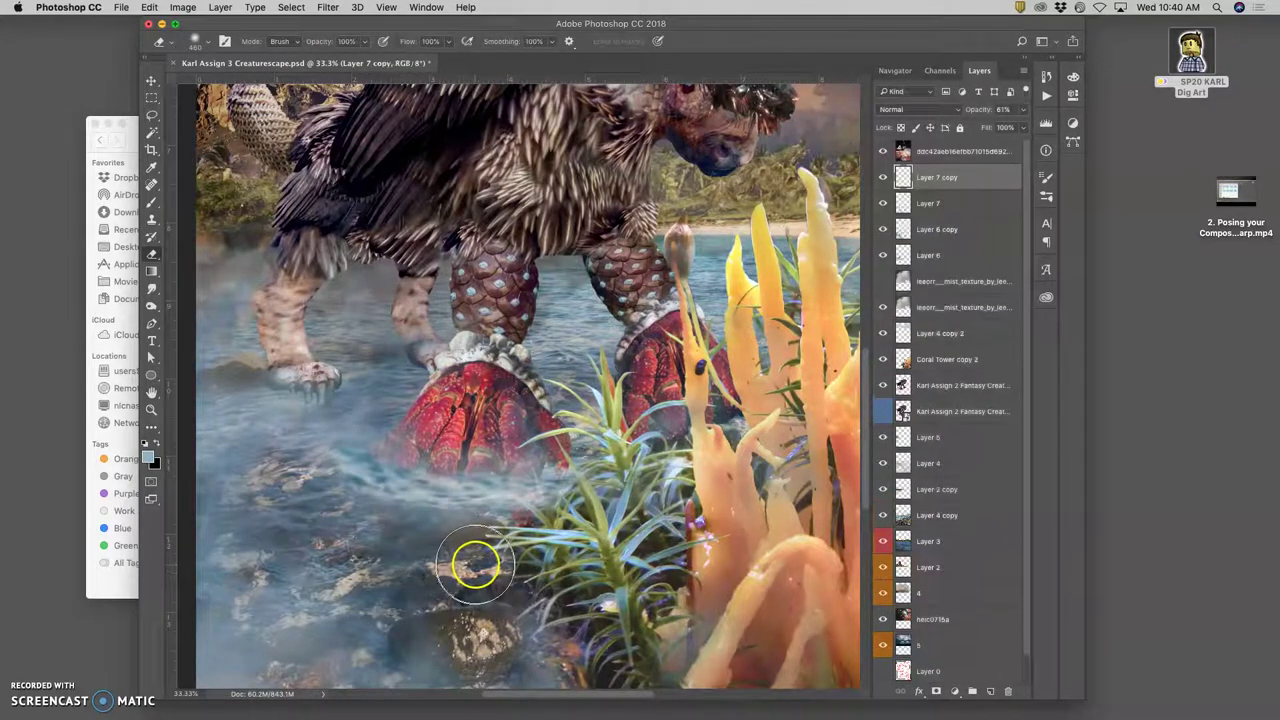
key("super+t")
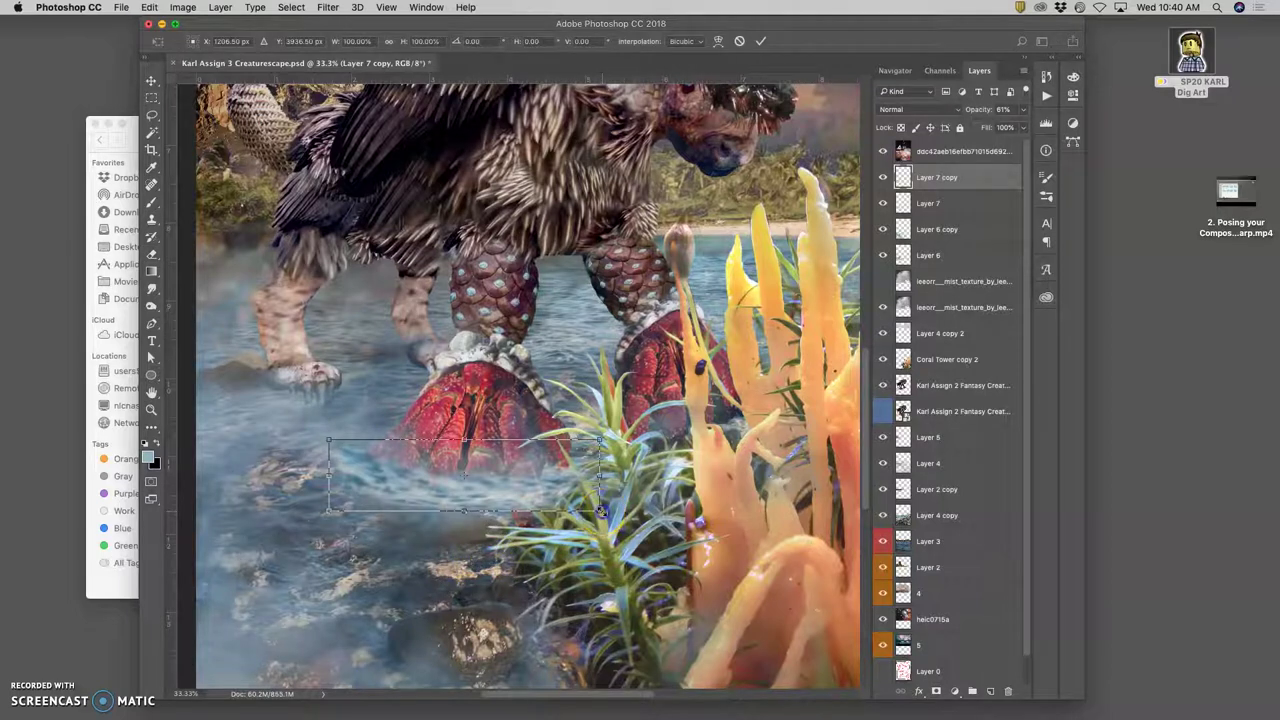
left_click_drag(600, 511, 685, 533)
left_click_drag(507, 522, 466, 548)
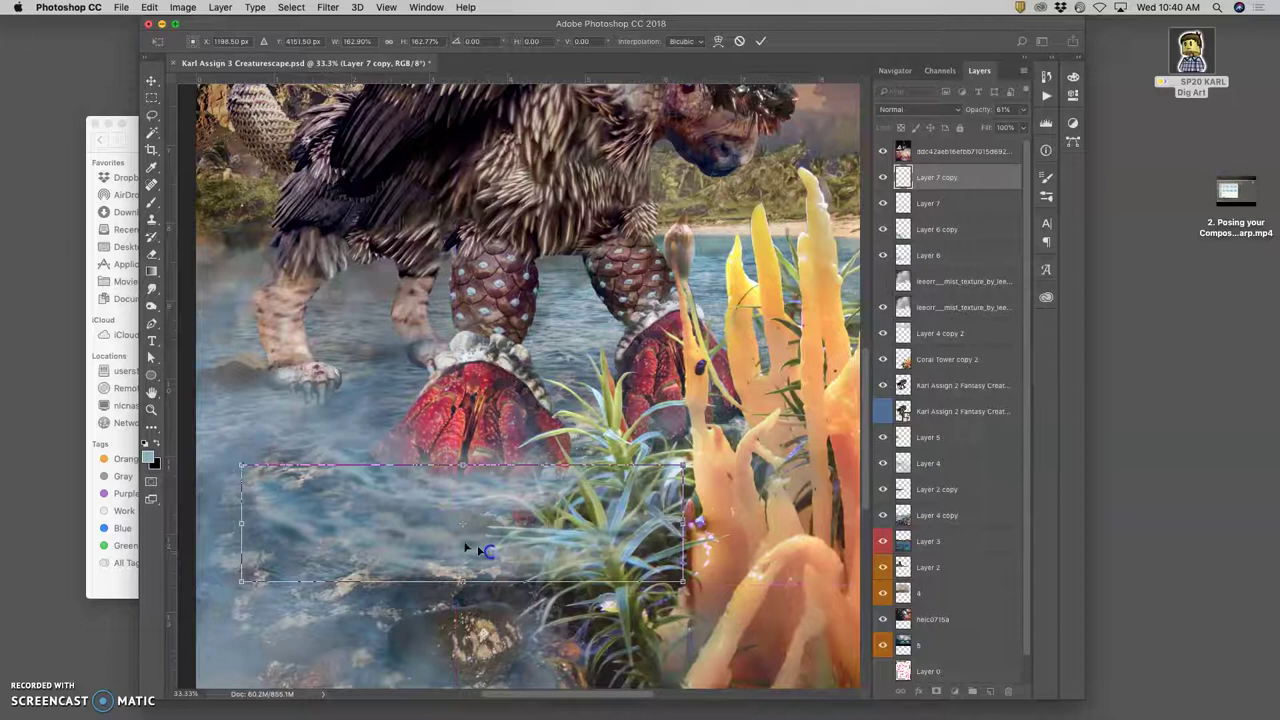
Step: Warp the enlarged water copy into a curved ripple below the claw, apply the transform, and activate the Eraser tool
right_click(306, 490)
left_click(350, 574)
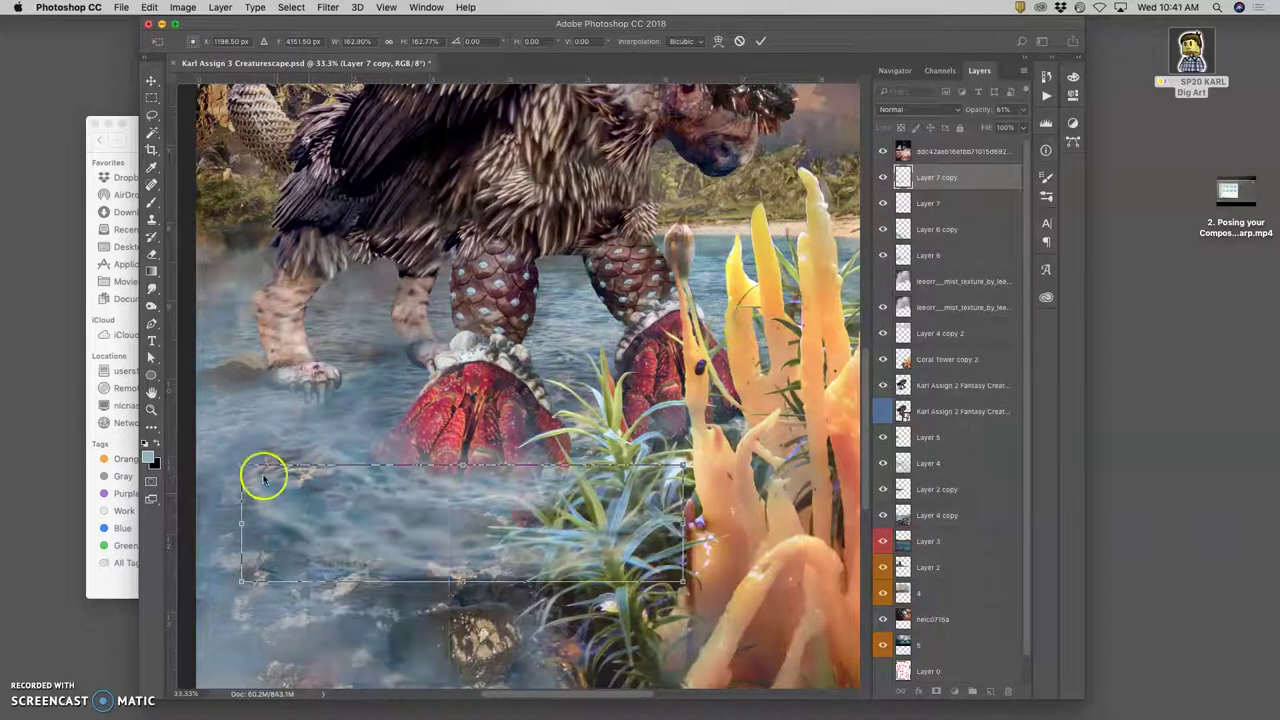
left_click_drag(257, 465, 294, 443)
left_click_drag(665, 573, 652, 550)
left_click_drag(444, 535, 424, 544)
key("Return")
key("e")
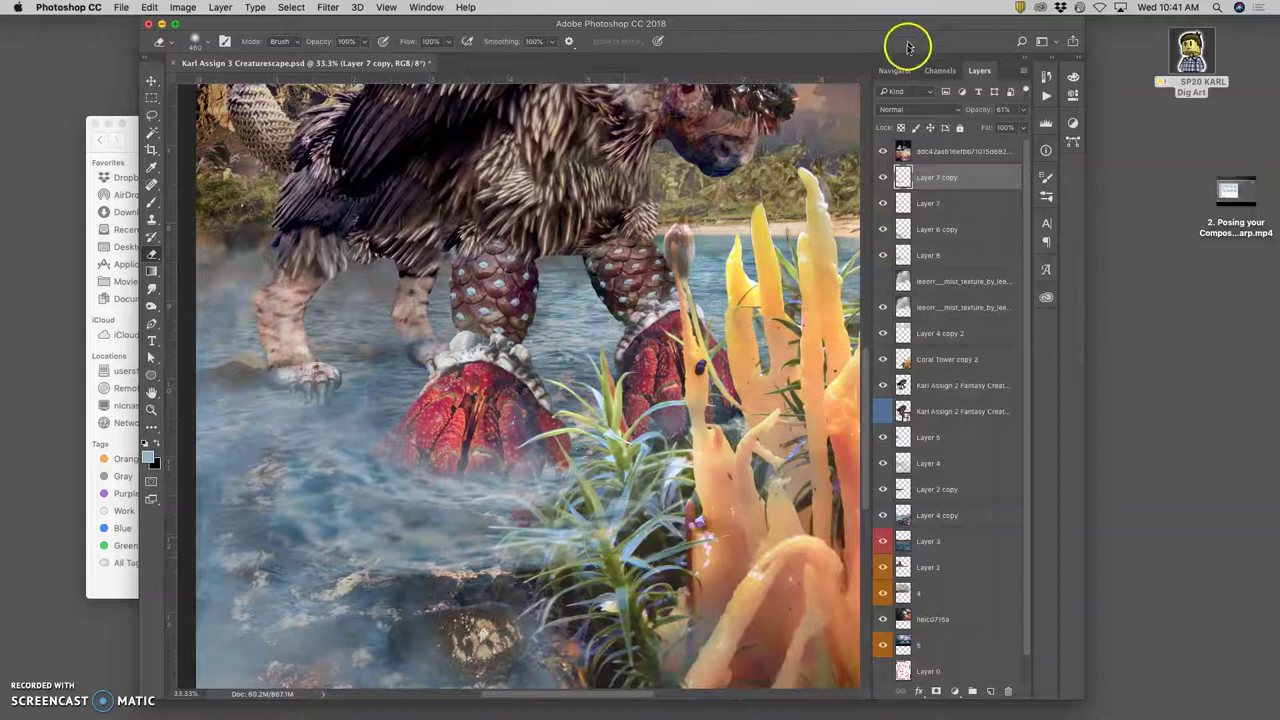
Step: Compare the scene without both water strips, and set Layer 7 to Pin Light blending at 100% opacity
left_click(882, 203)
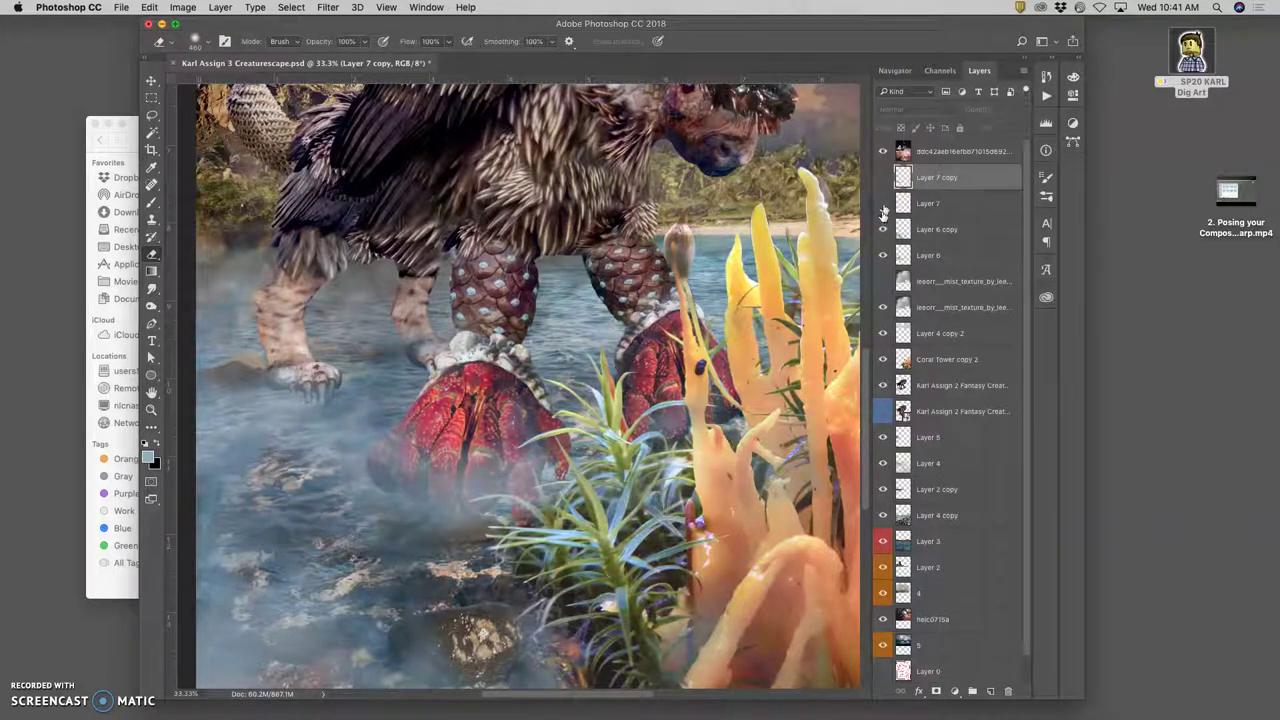
left_click(882, 203)
left_click(942, 207)
left_click(1022, 110)
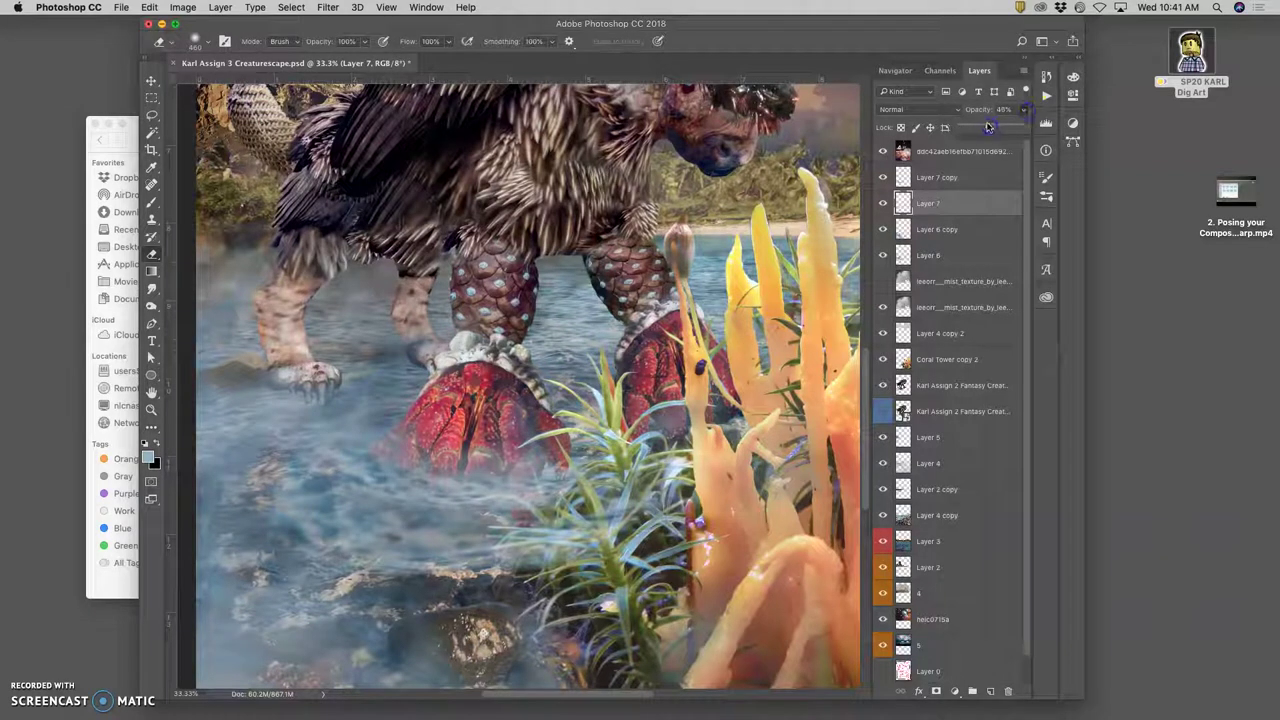
left_click(908, 110)
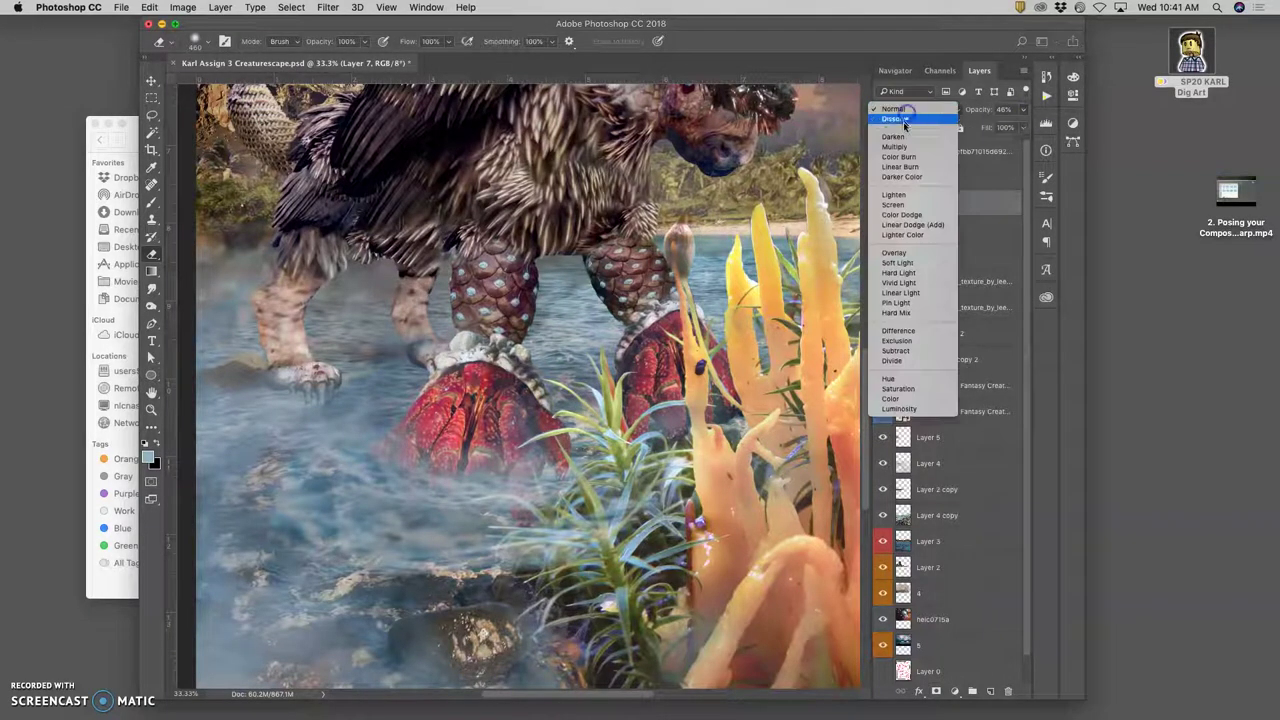
left_click(889, 301)
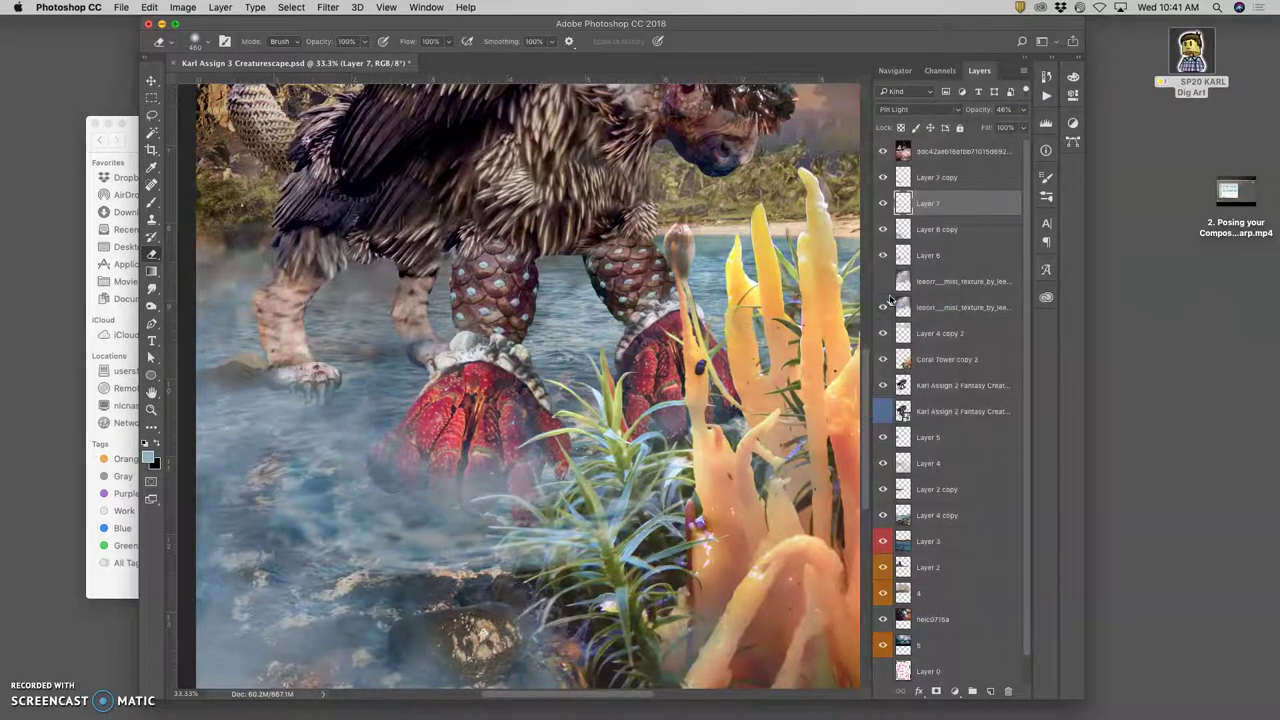
left_click(883, 204)
left_click(1022, 110)
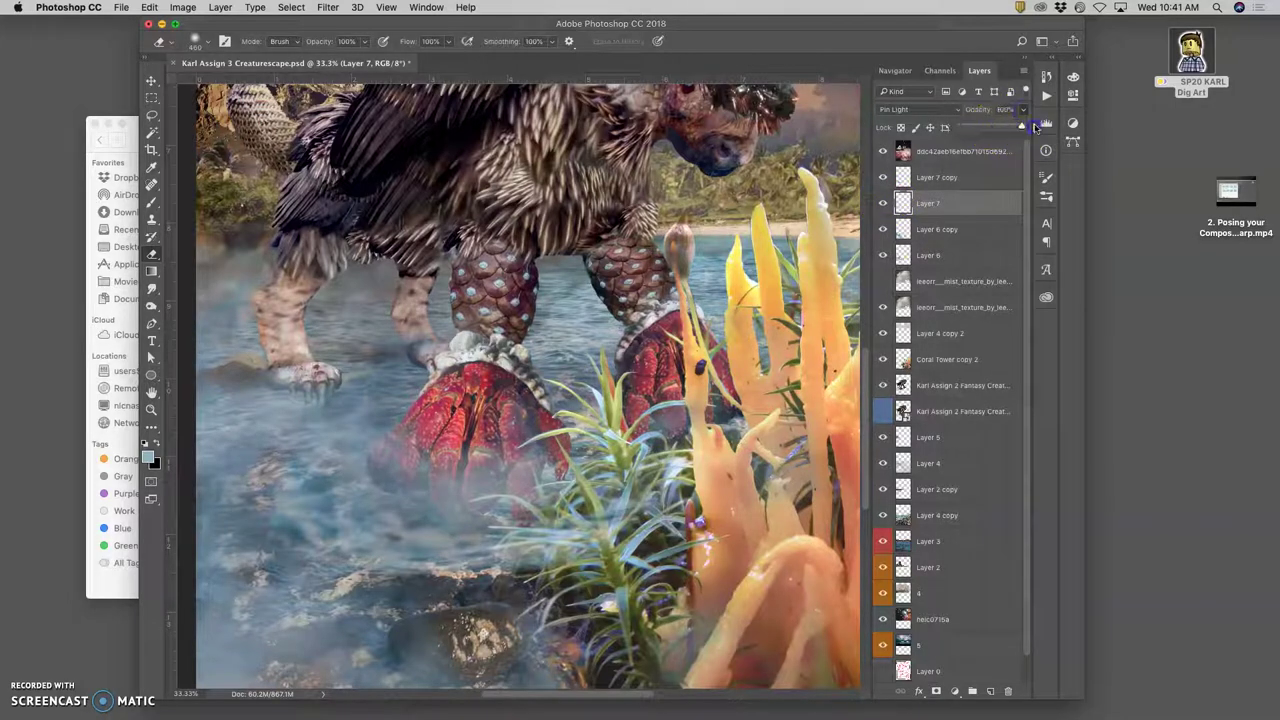
Step: Set Layer 7 copy to Pin Light blending and raise its opacity to 100%
left_click(935, 176)
left_click(918, 109)
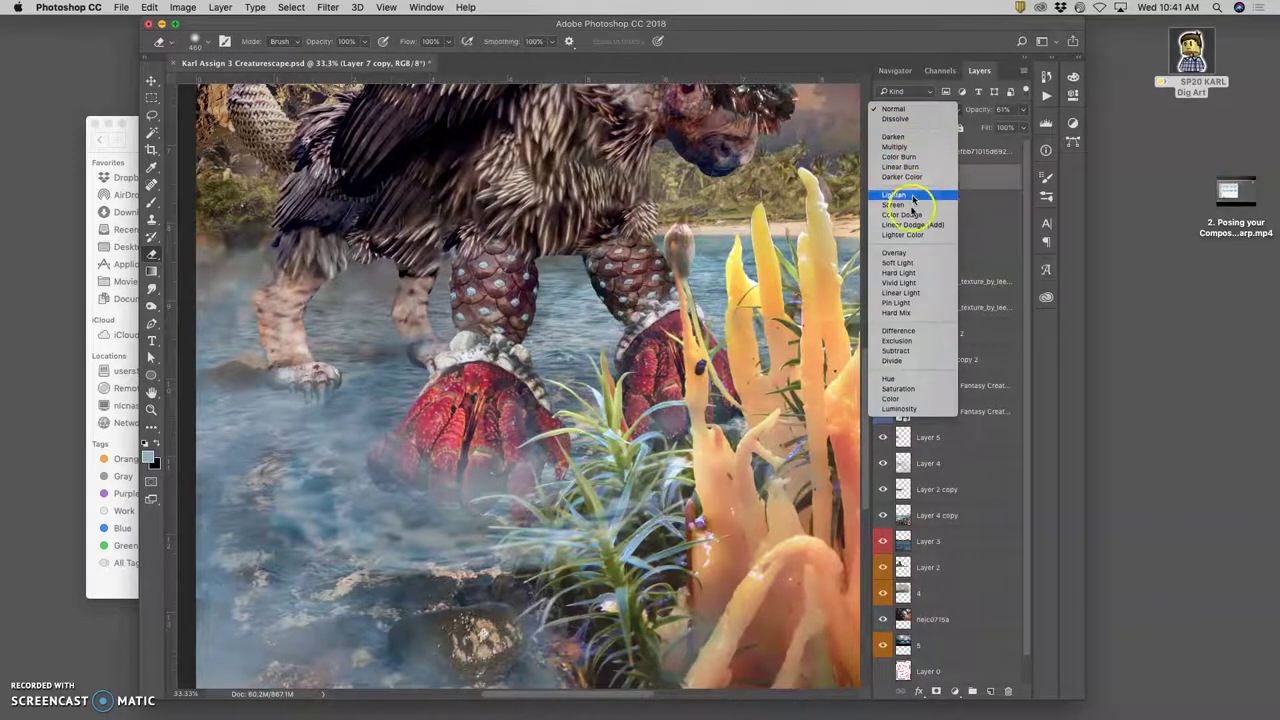
left_click(896, 302)
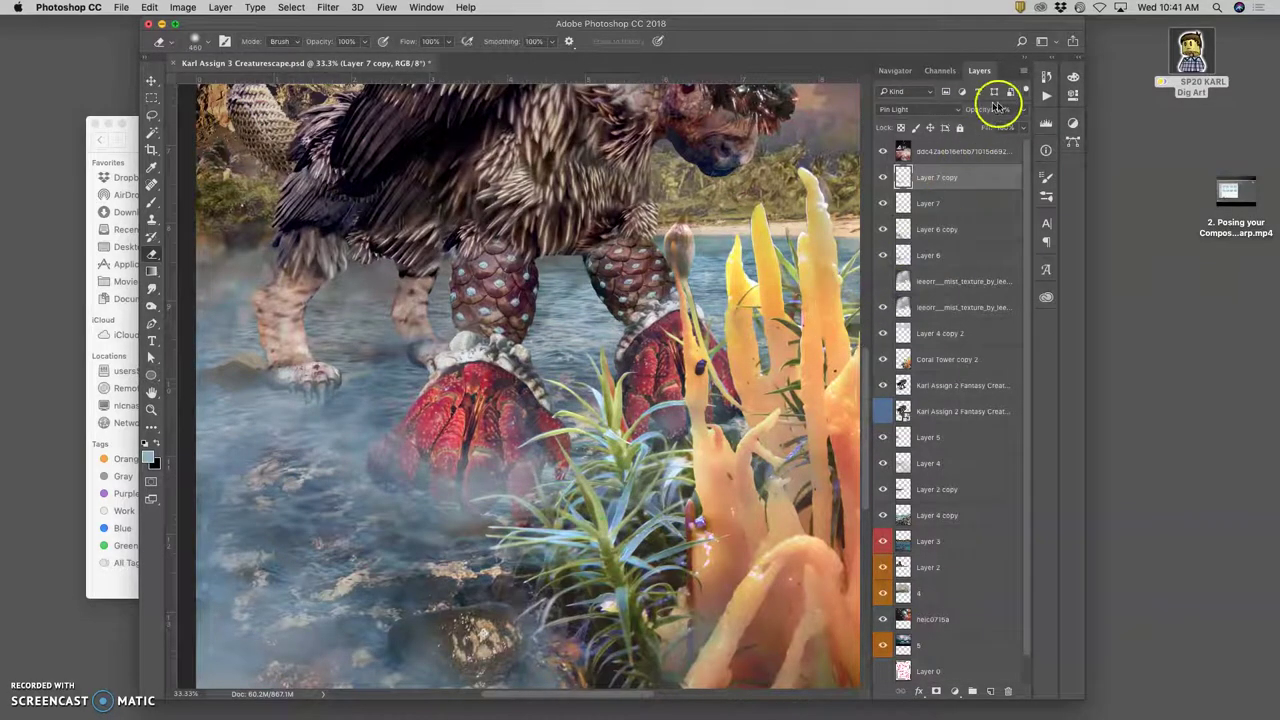
left_click(1020, 110)
left_click_drag(997, 128, 1021, 127)
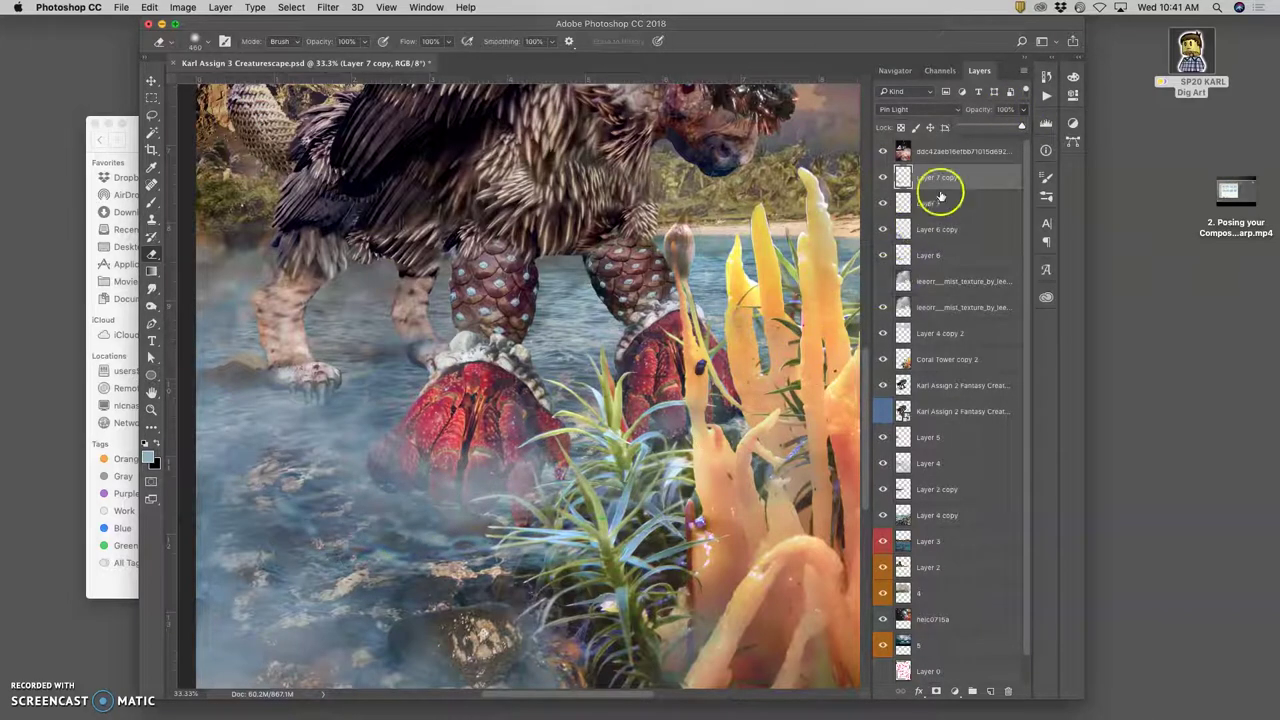
Step: Change the blending mode of Layer 7 copy to Soft Light and compare the water with and without it
left_click(953, 112)
left_click(953, 112)
left_click(952, 113)
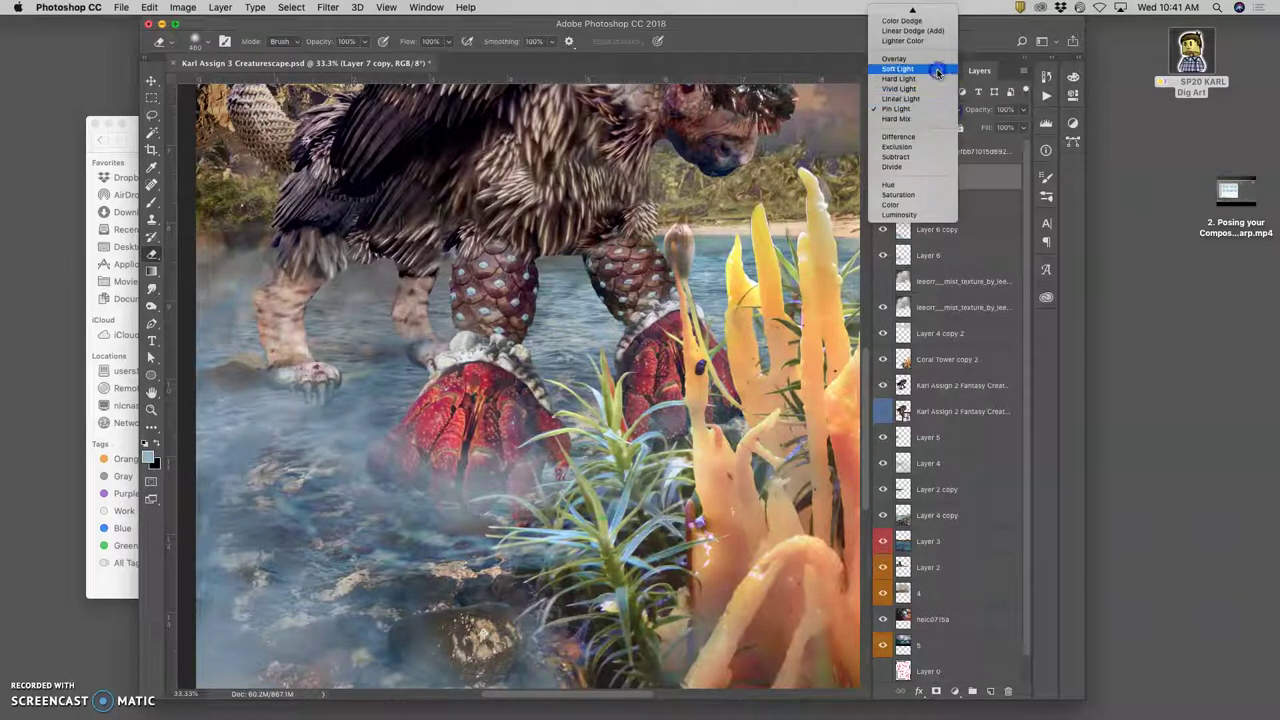
left_click(938, 69)
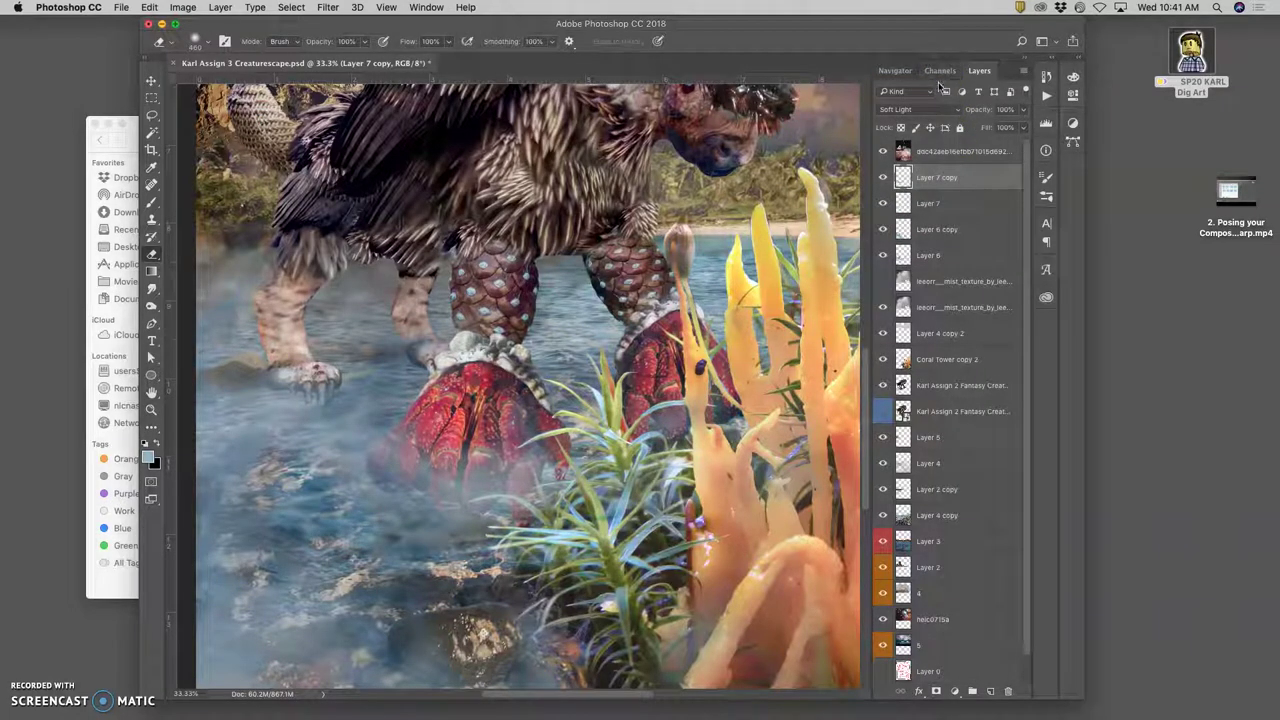
left_click(883, 177)
left_click(884, 178)
left_click(884, 178)
Step: Set the blending mode of Layer 7 to Hard Light
left_click(928, 205)
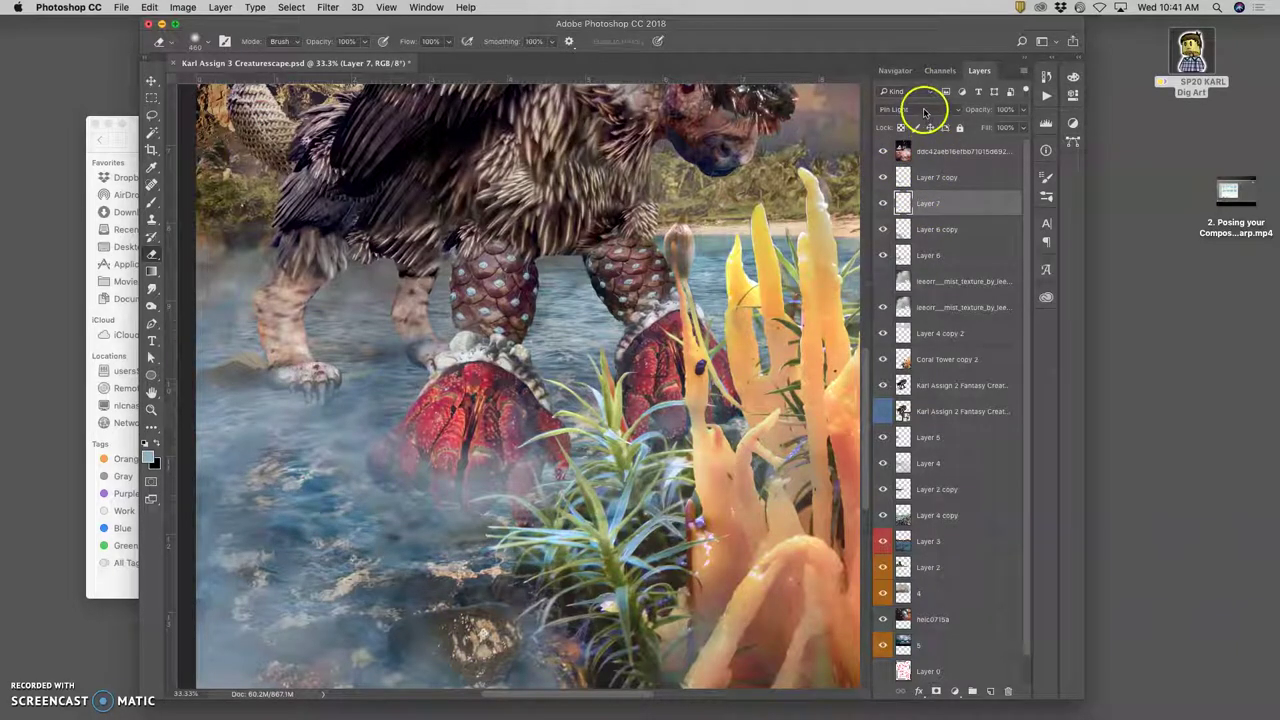
left_click(920, 109)
left_click(908, 78)
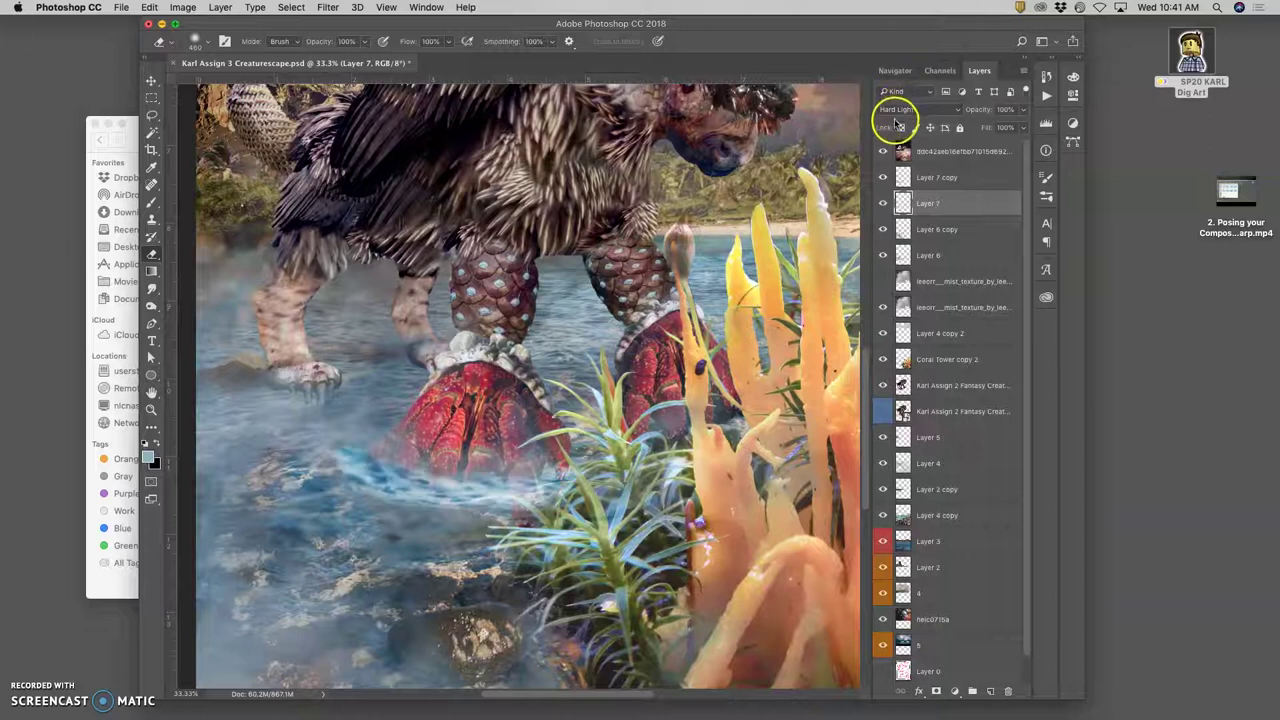
Step: Set Layer 7 to Soft Light blending and duplicate it
left_click(915, 110)
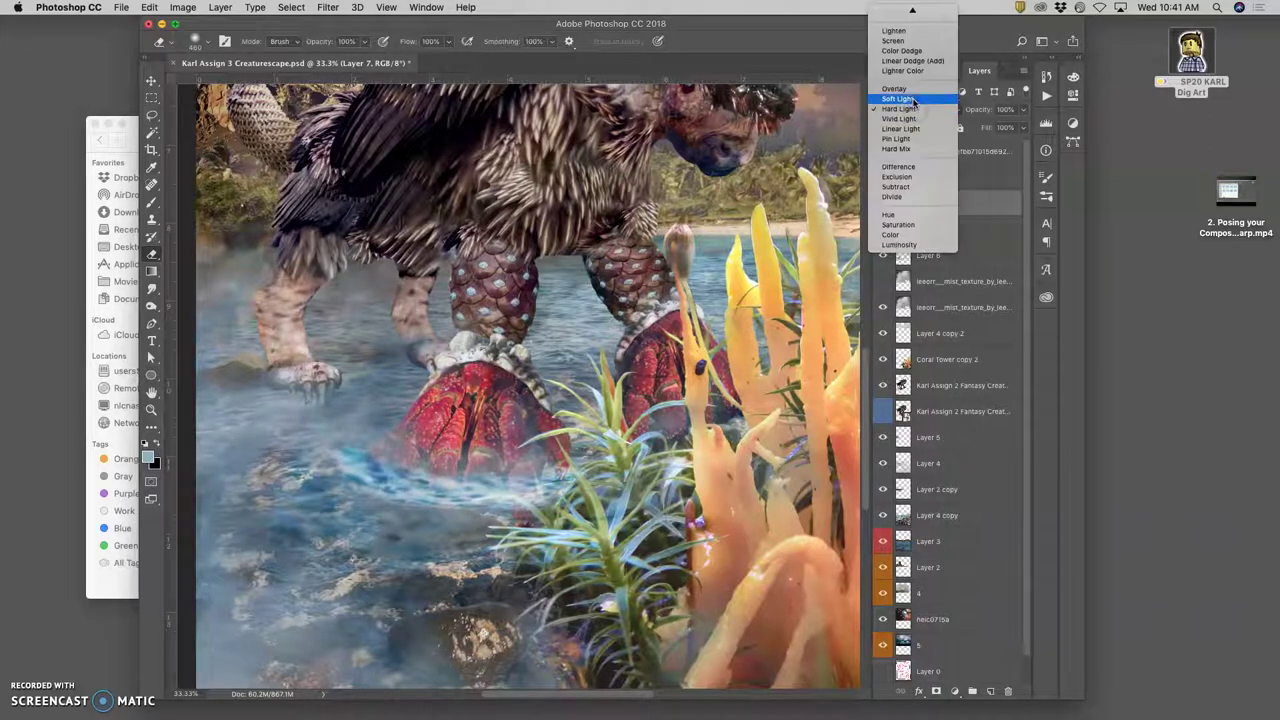
left_click(912, 100)
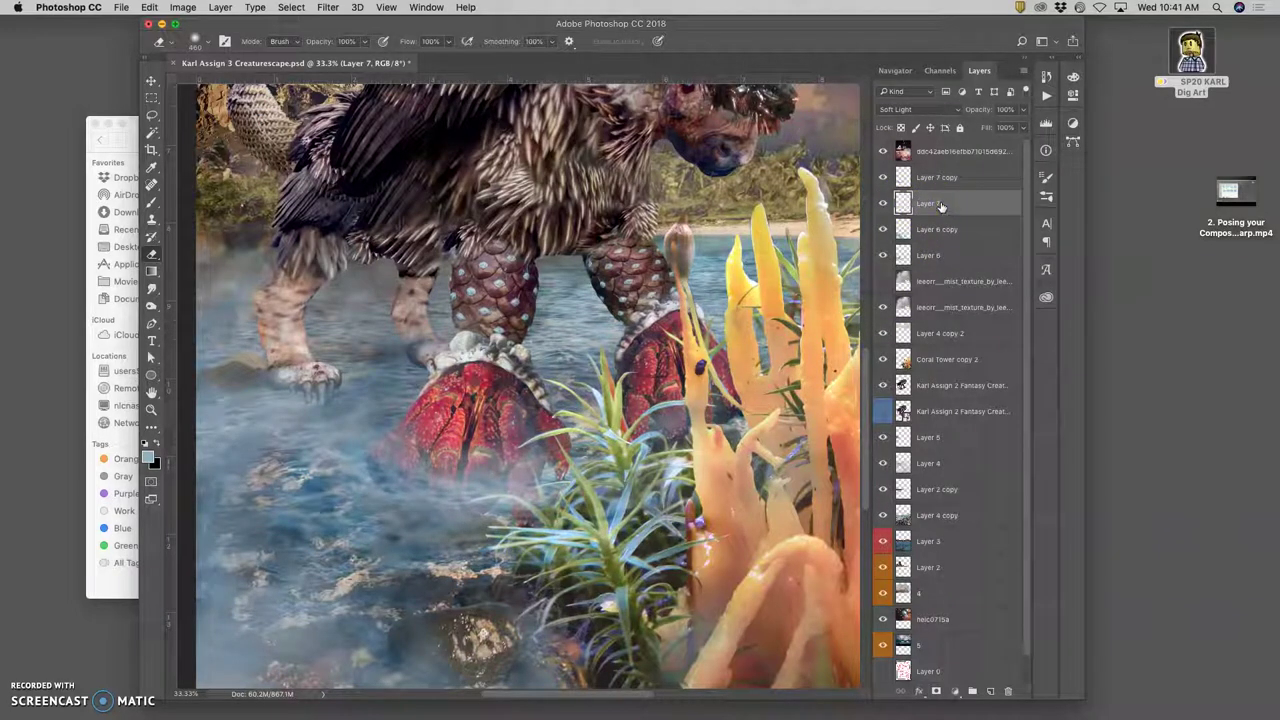
key("super+j")
Step: Set the new duplicate of Layer 7 to Normal blending at 38% opacity
left_click(912, 110)
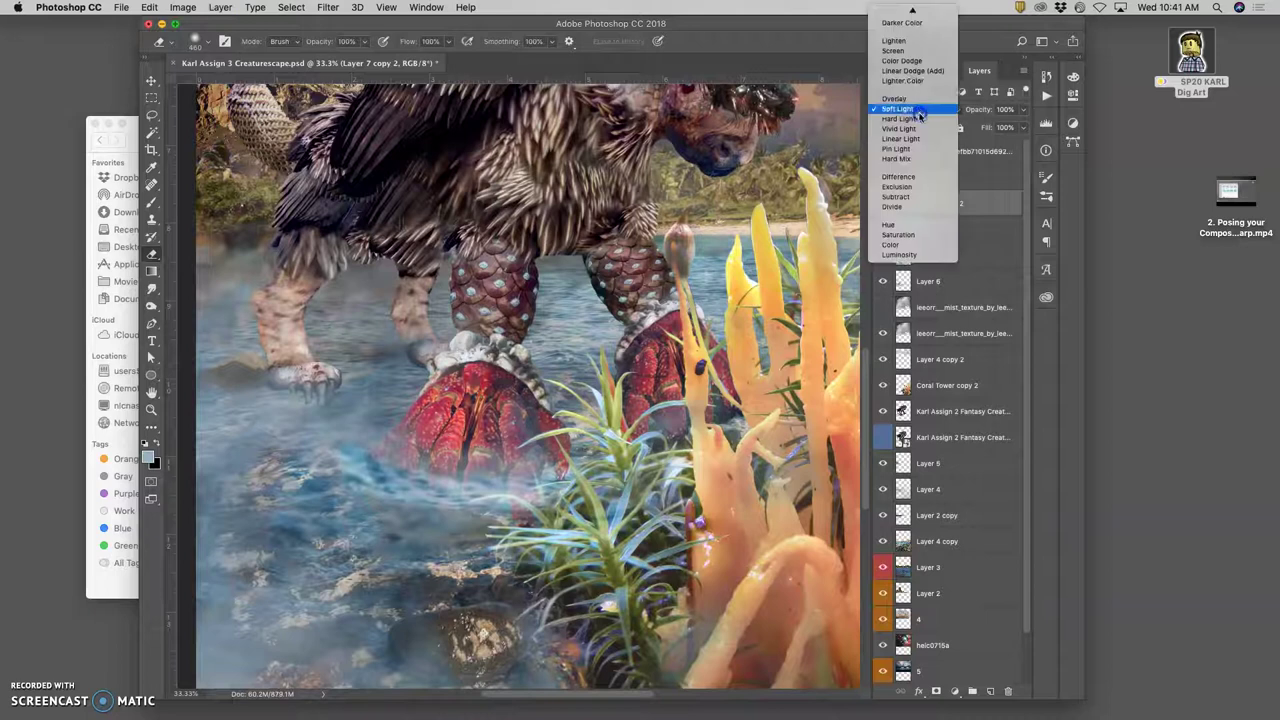
left_click(905, 22)
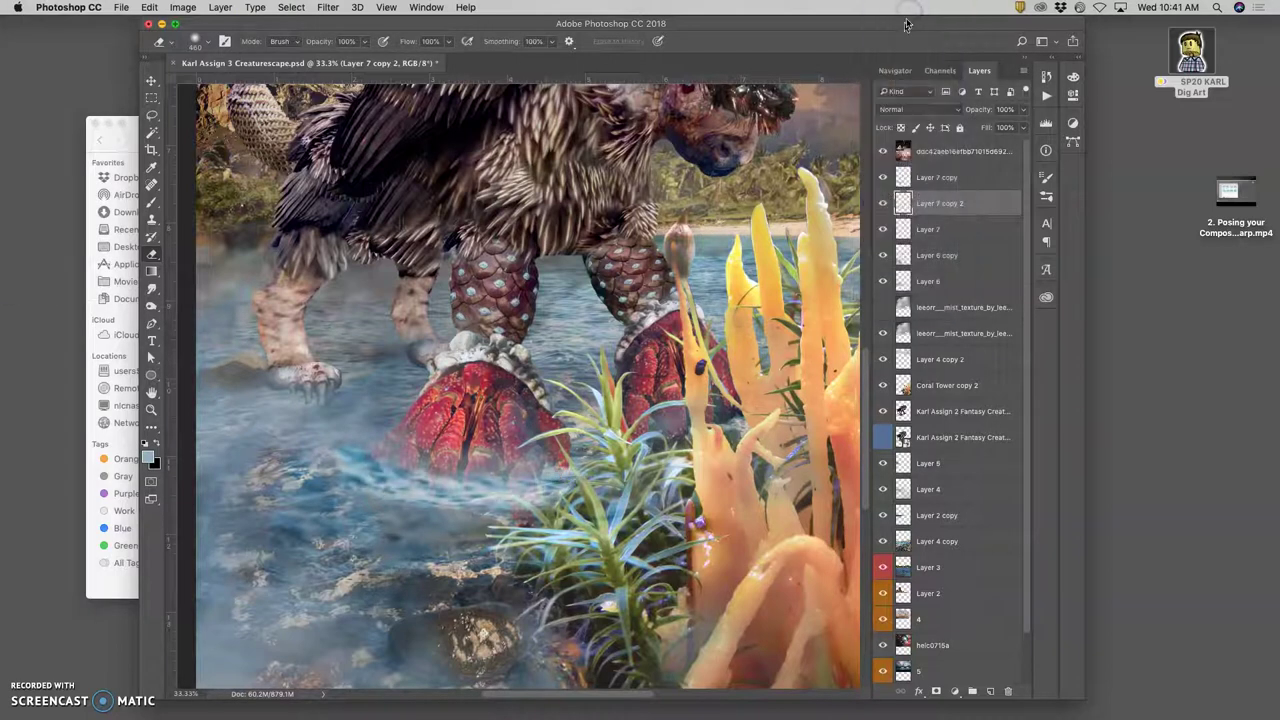
left_click(1022, 109)
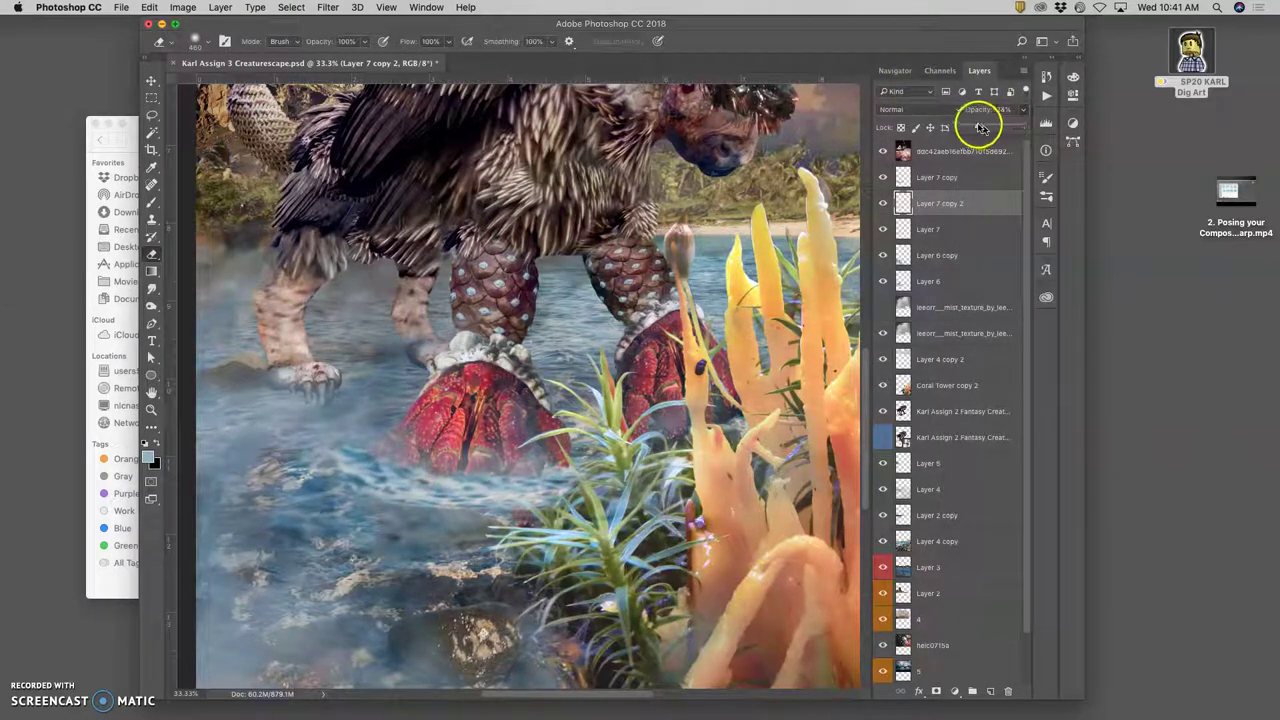
left_click_drag(982, 128, 986, 122)
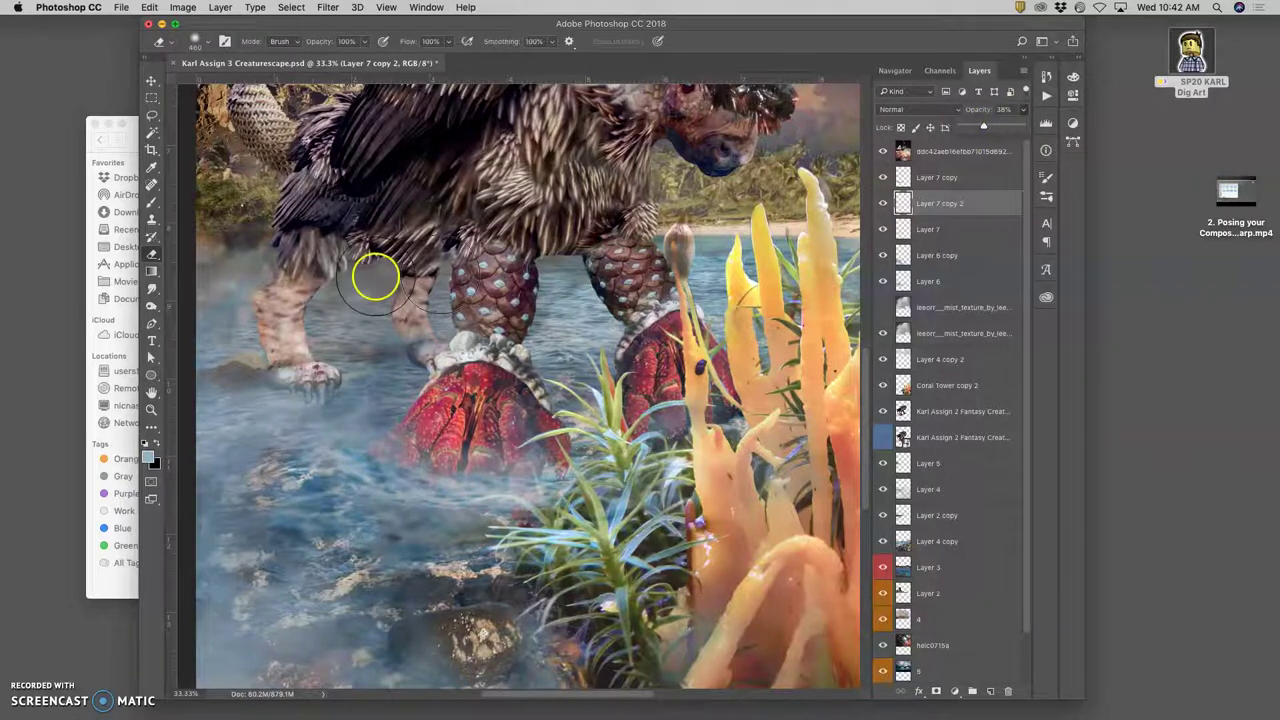
Step: Reduce the eraser to 62 px and softly erase parts of Layer 7 copy 2 in the water around the submerged red claw
left_click(209, 46)
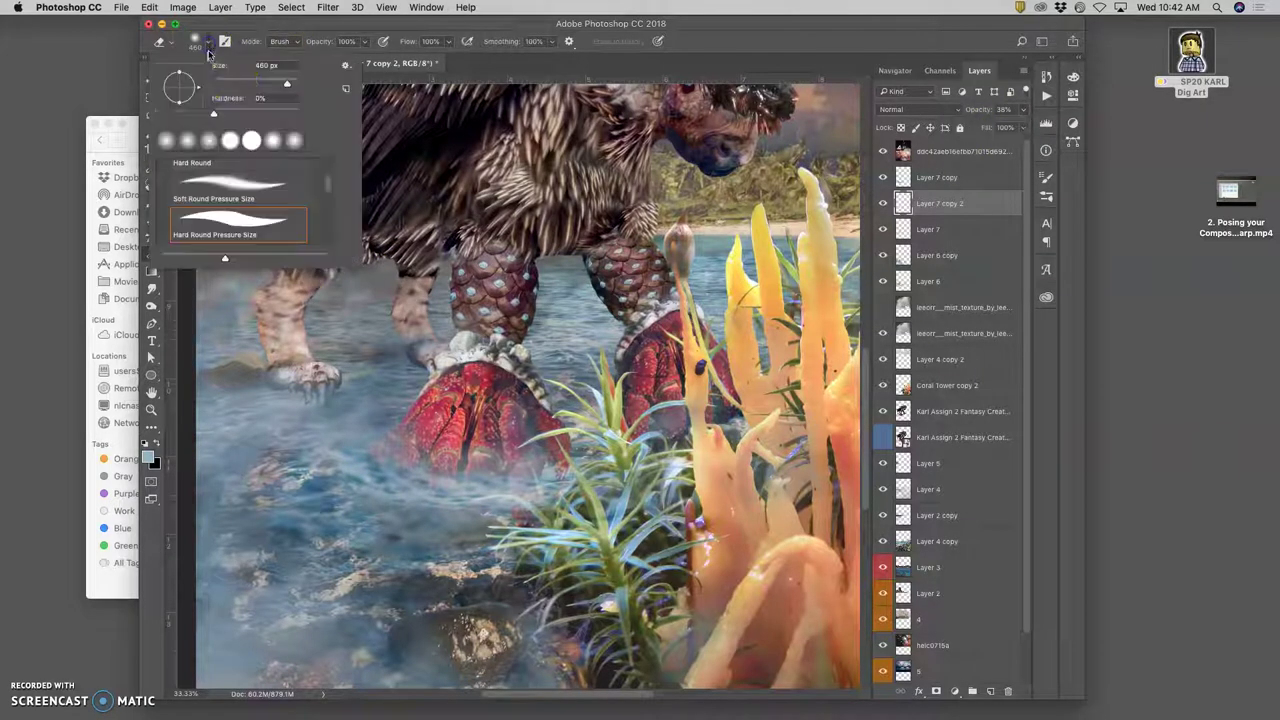
left_click_drag(240, 82, 222, 82)
left_click(342, 440)
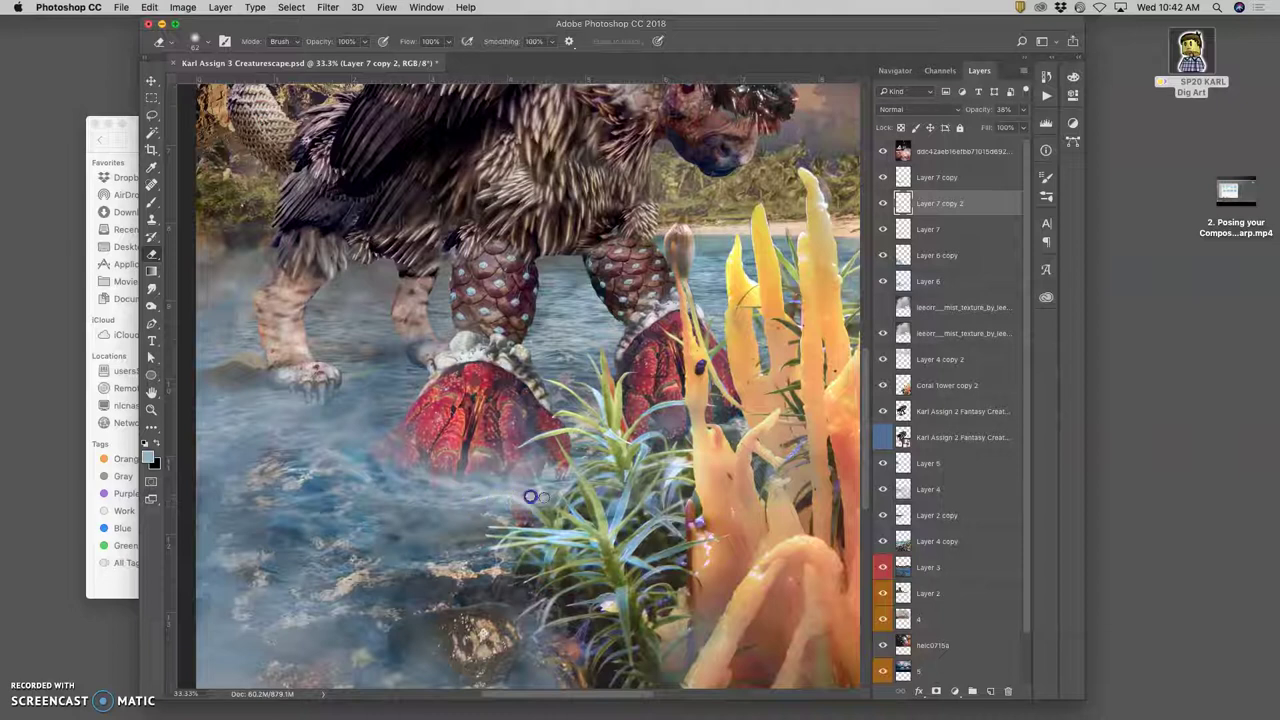
left_click_drag(498, 506, 478, 503)
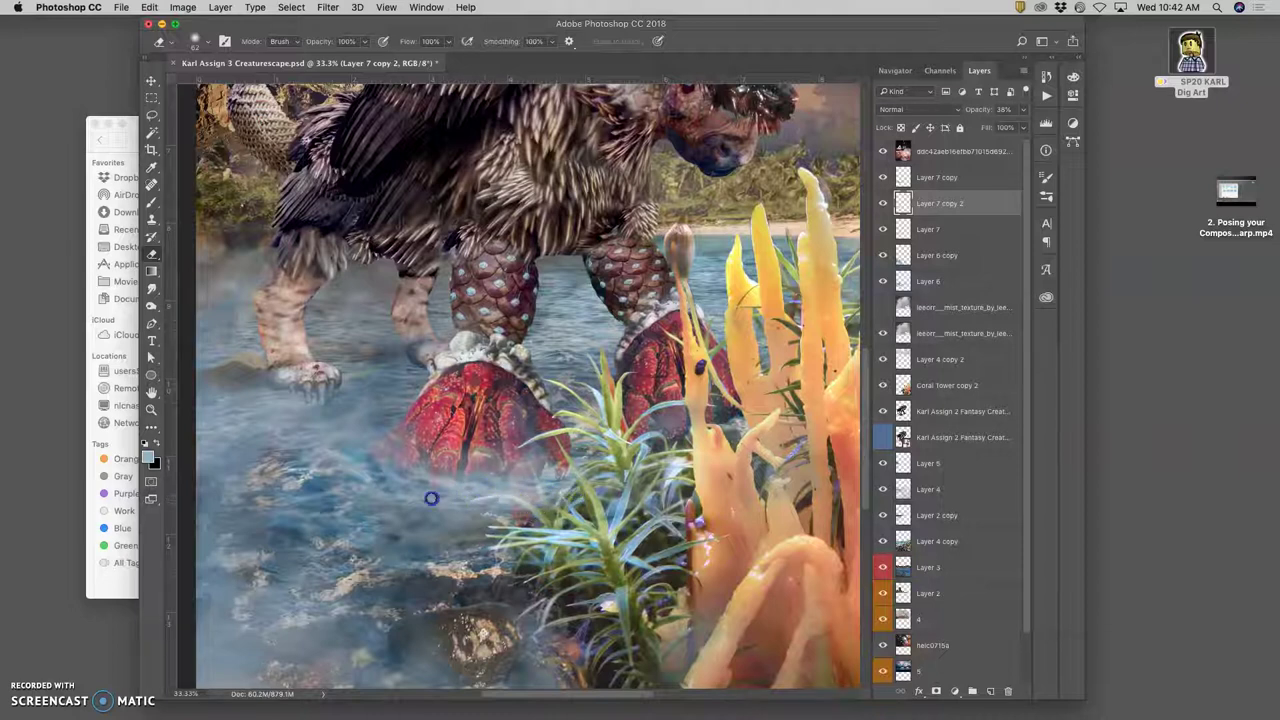
left_click(499, 457)
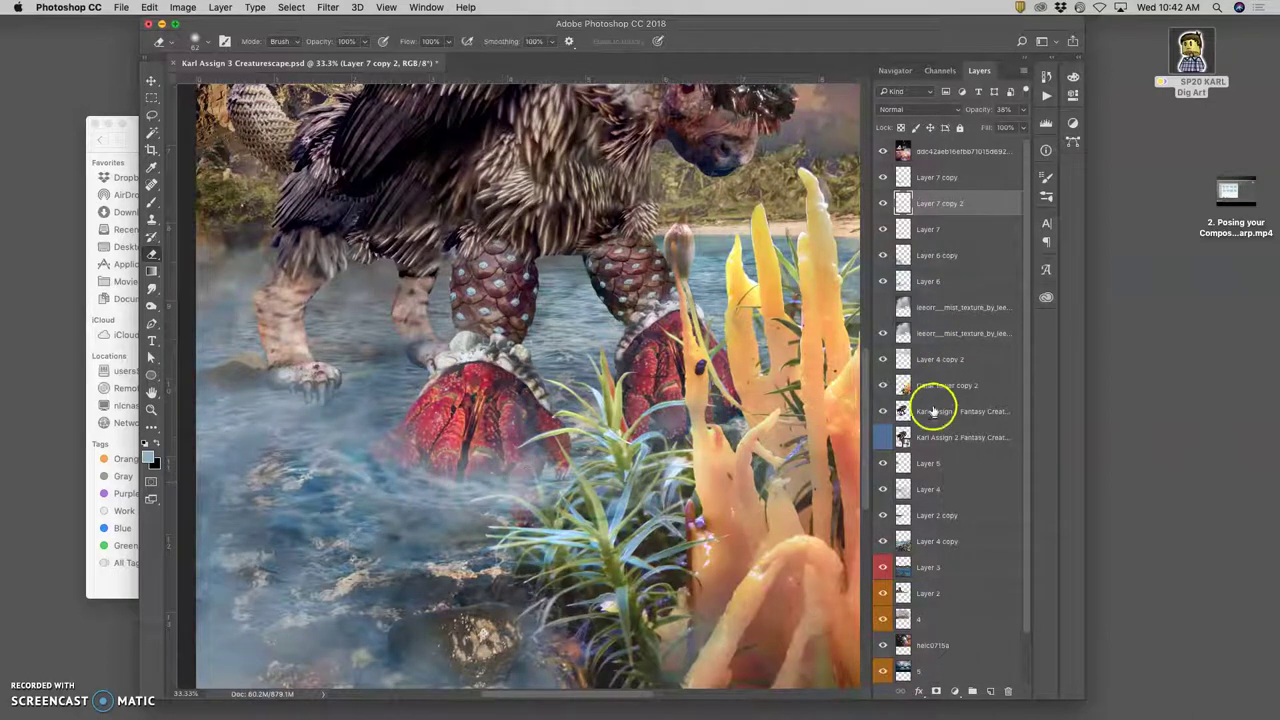
Step: Move the Coral Tower copy 2 layer directly below Layer 6 and group the layers from Layer 6 through Layer 7 copy
left_click_drag(933, 388, 918, 168)
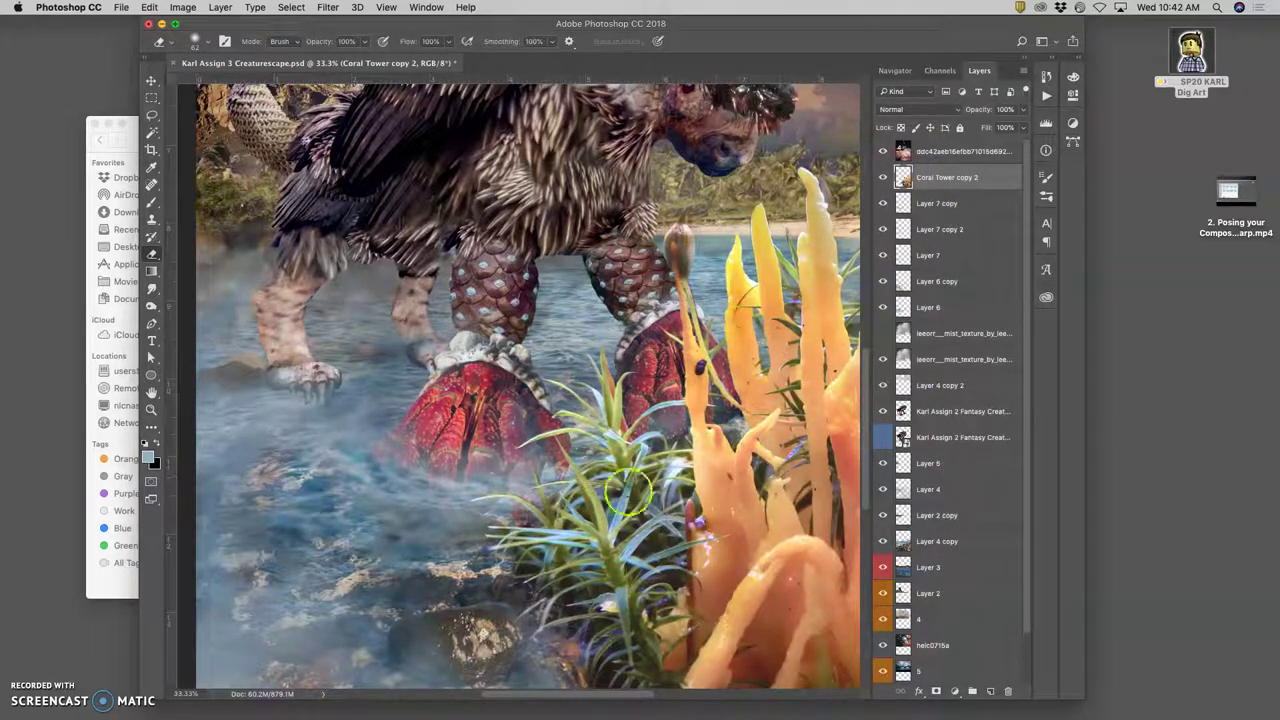
left_click_drag(948, 177, 945, 312)
left_click(930, 283)
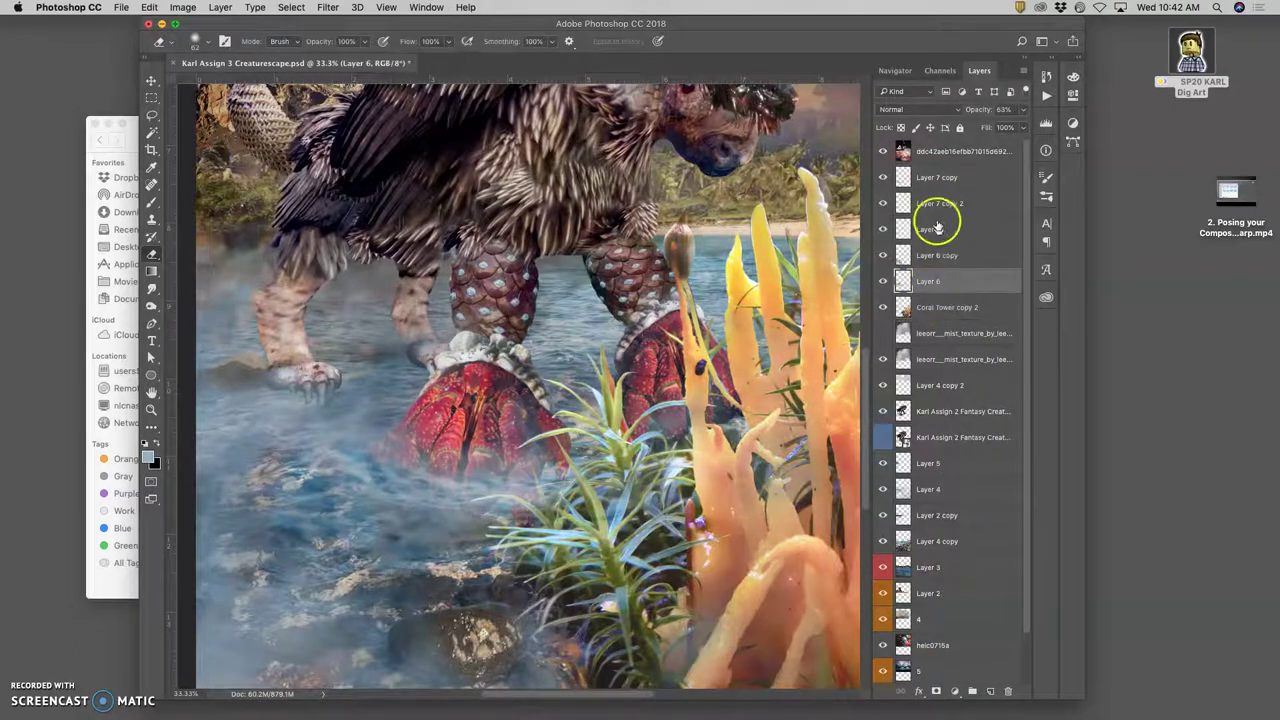
left_click(940, 179, "shift")
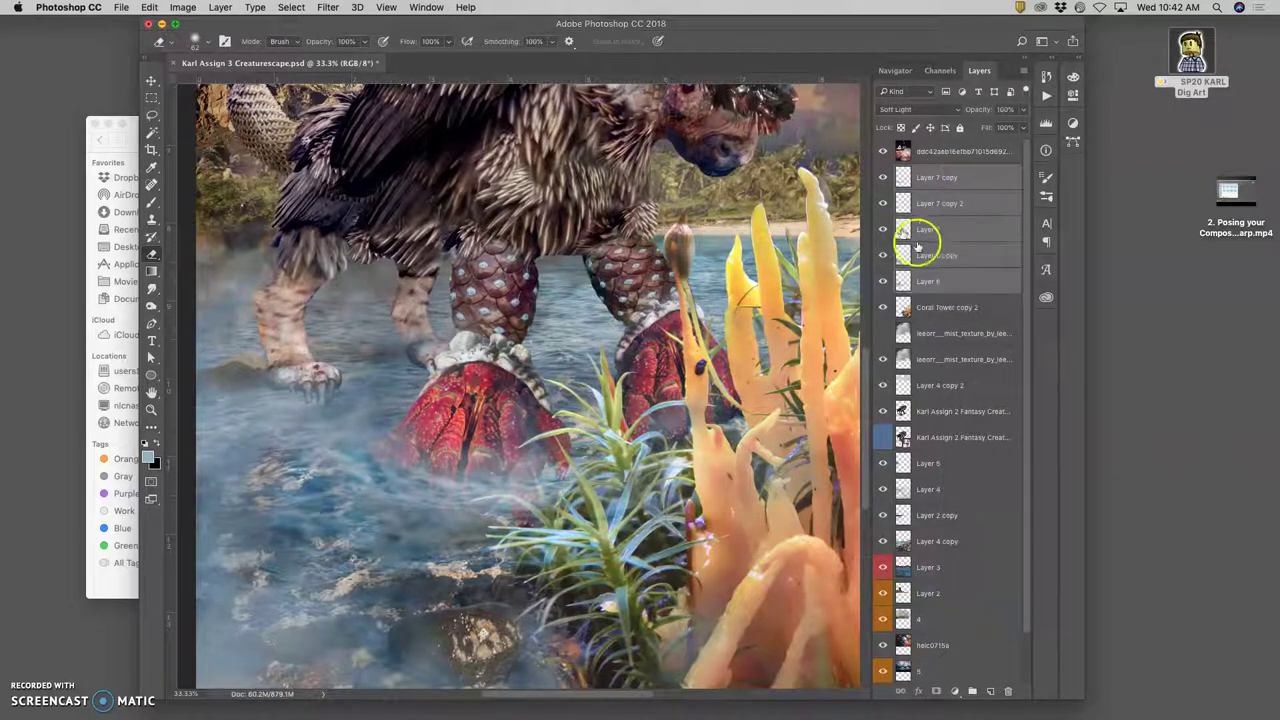
left_click(973, 691)
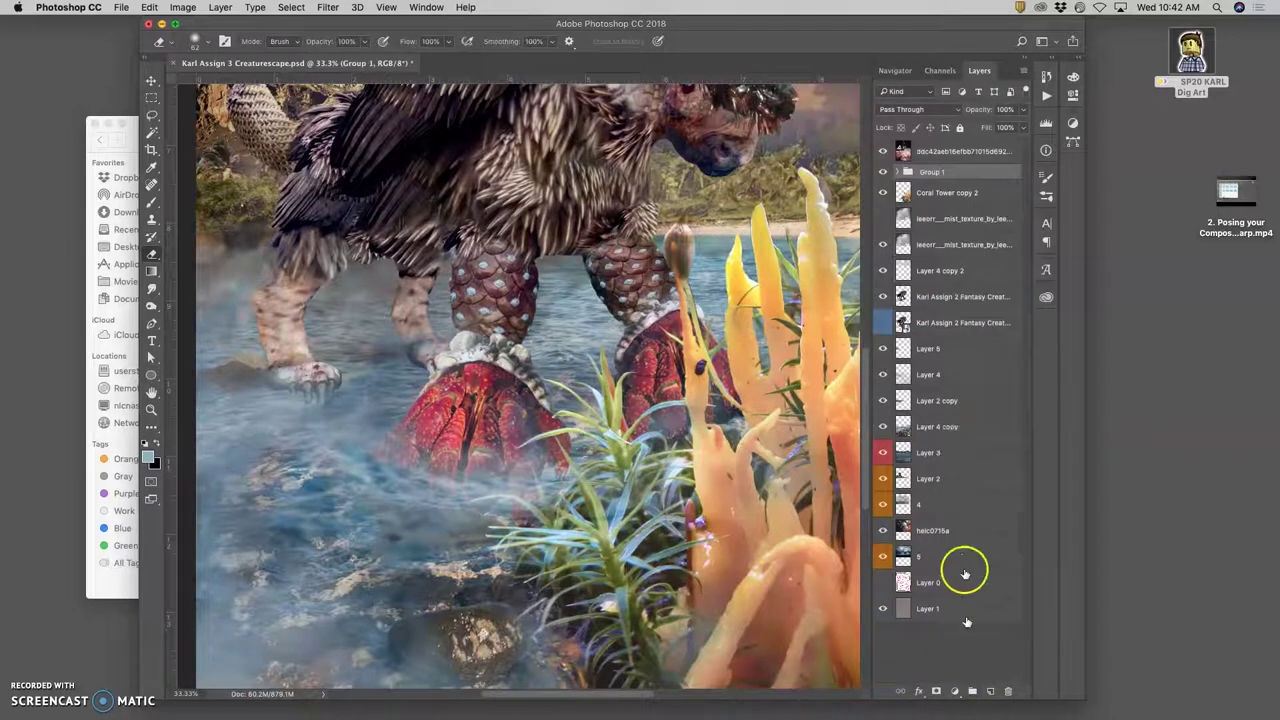
Step: Try the water group beneath Coral Tower copy 2, compare the scene with the coral hidden, and return the group above it
left_click_drag(922, 183, 918, 203)
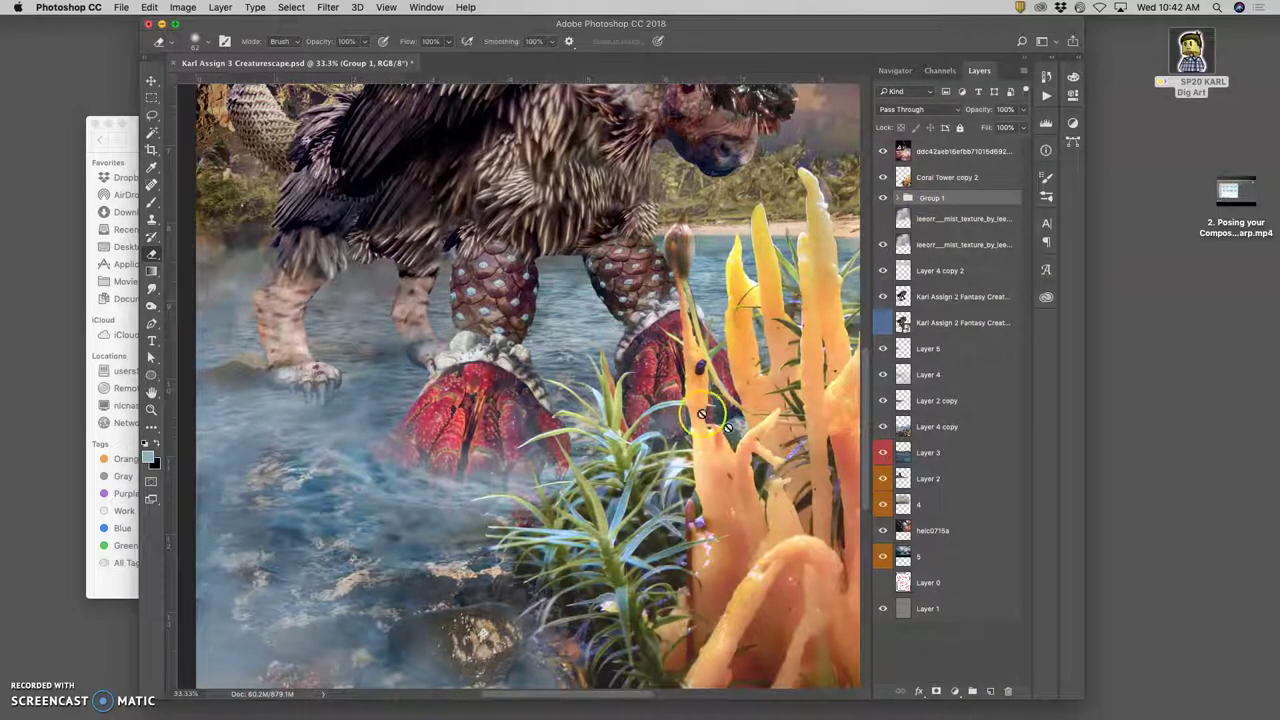
key("super+minus")
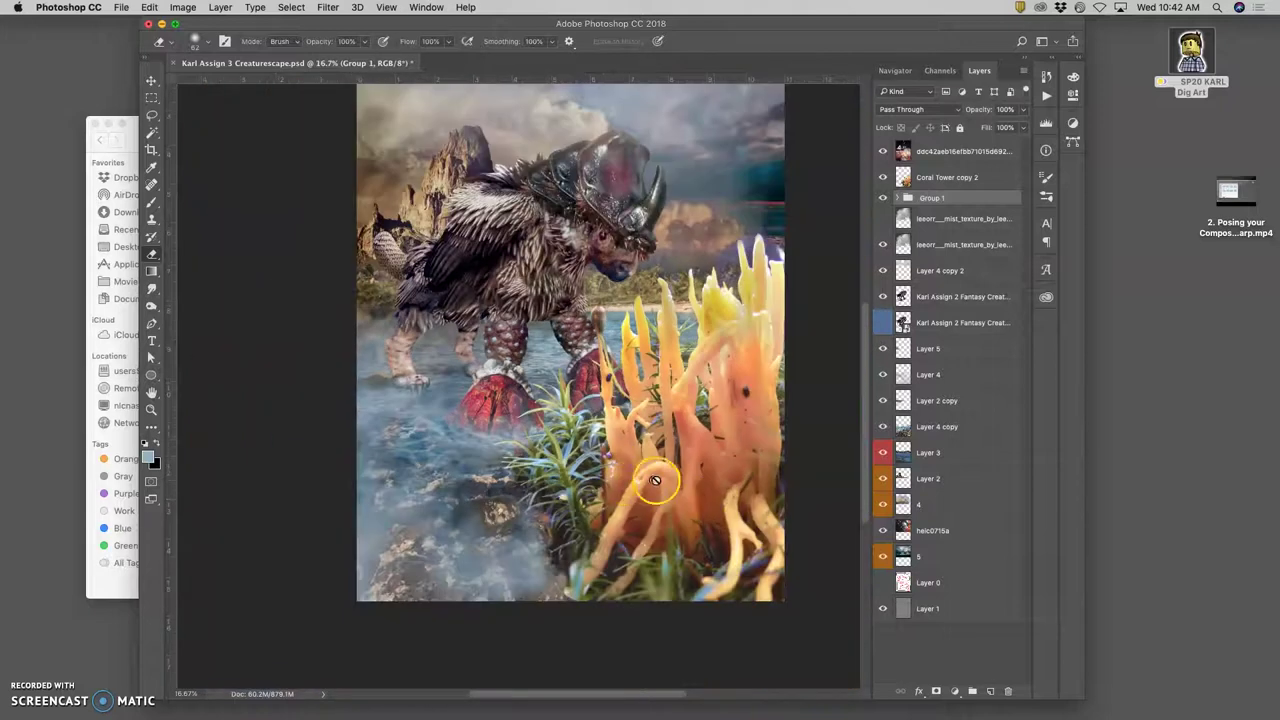
left_click(885, 221)
left_click(883, 178)
left_click(883, 178)
left_click_drag(938, 198, 923, 178)
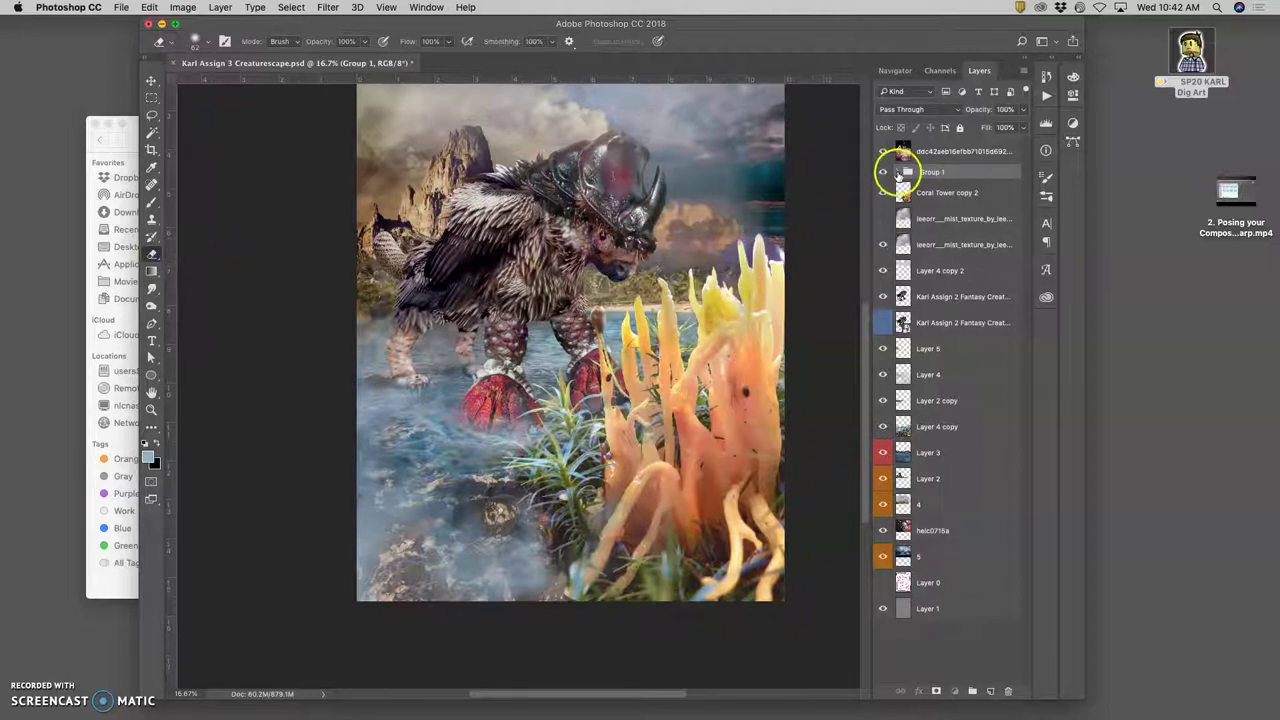
Step: Try merging the water group into one layer and undo the merge
right_click(941, 172)
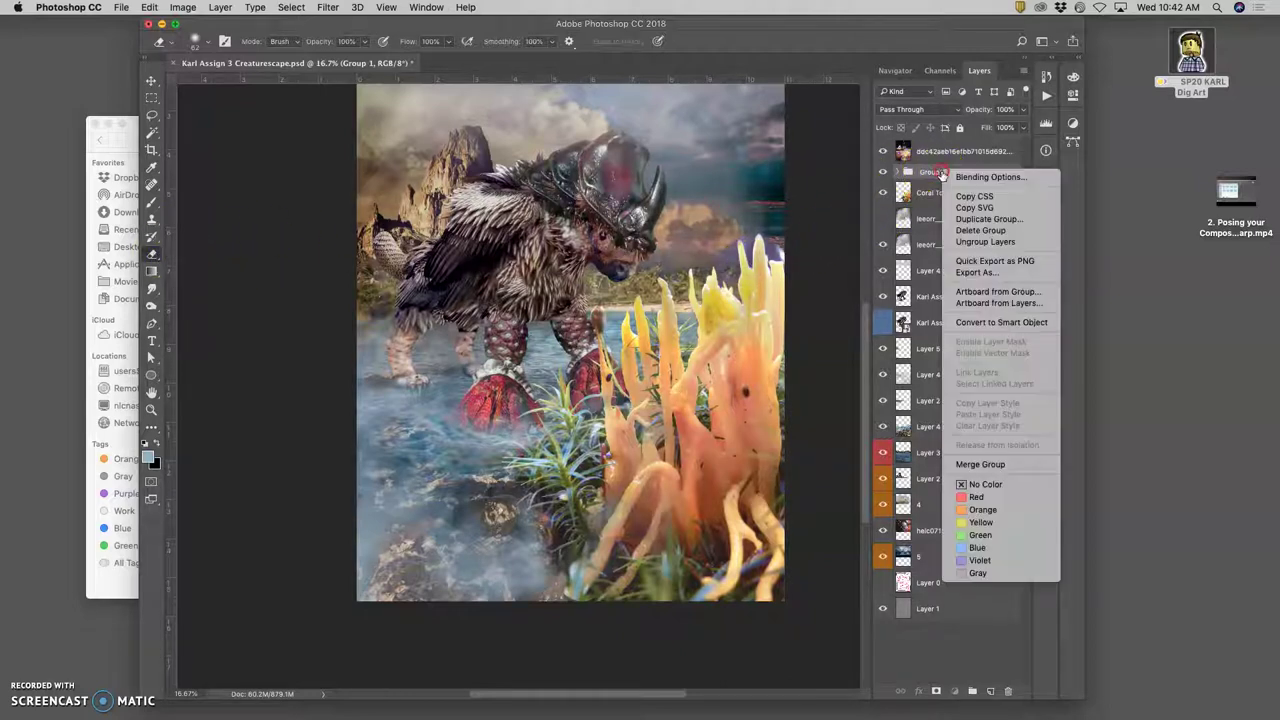
left_click(982, 464)
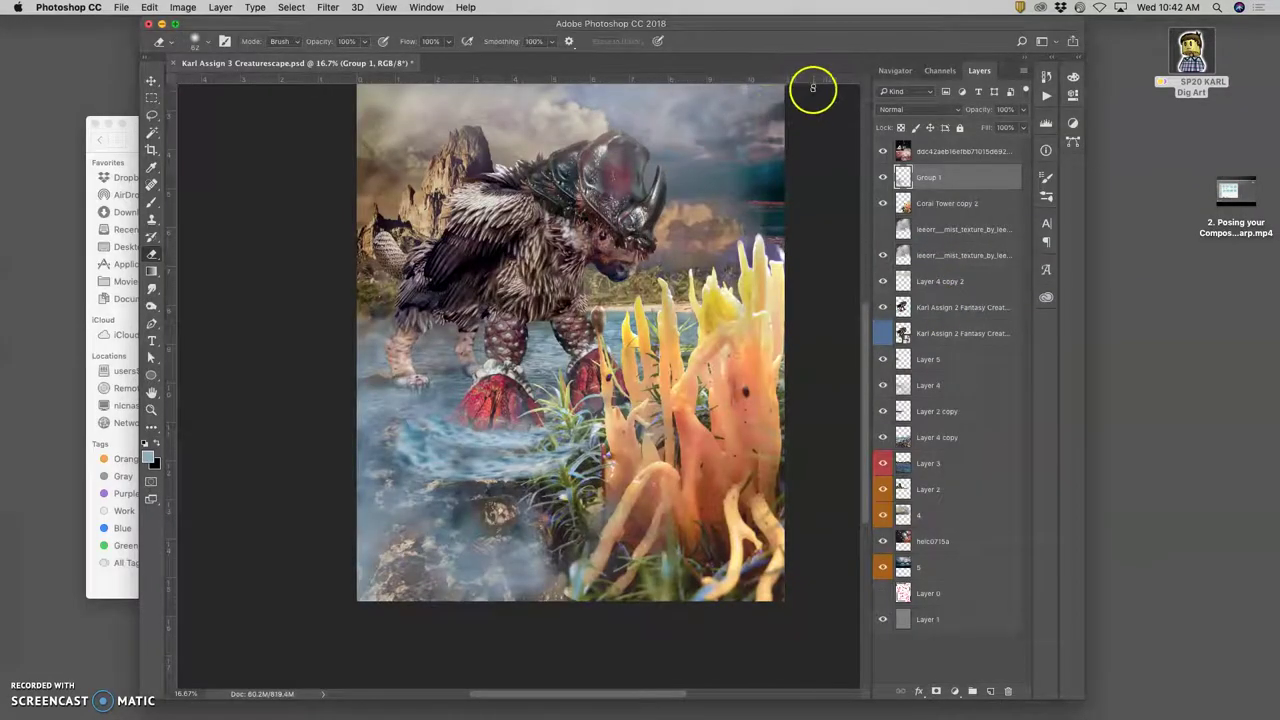
key("super+z")
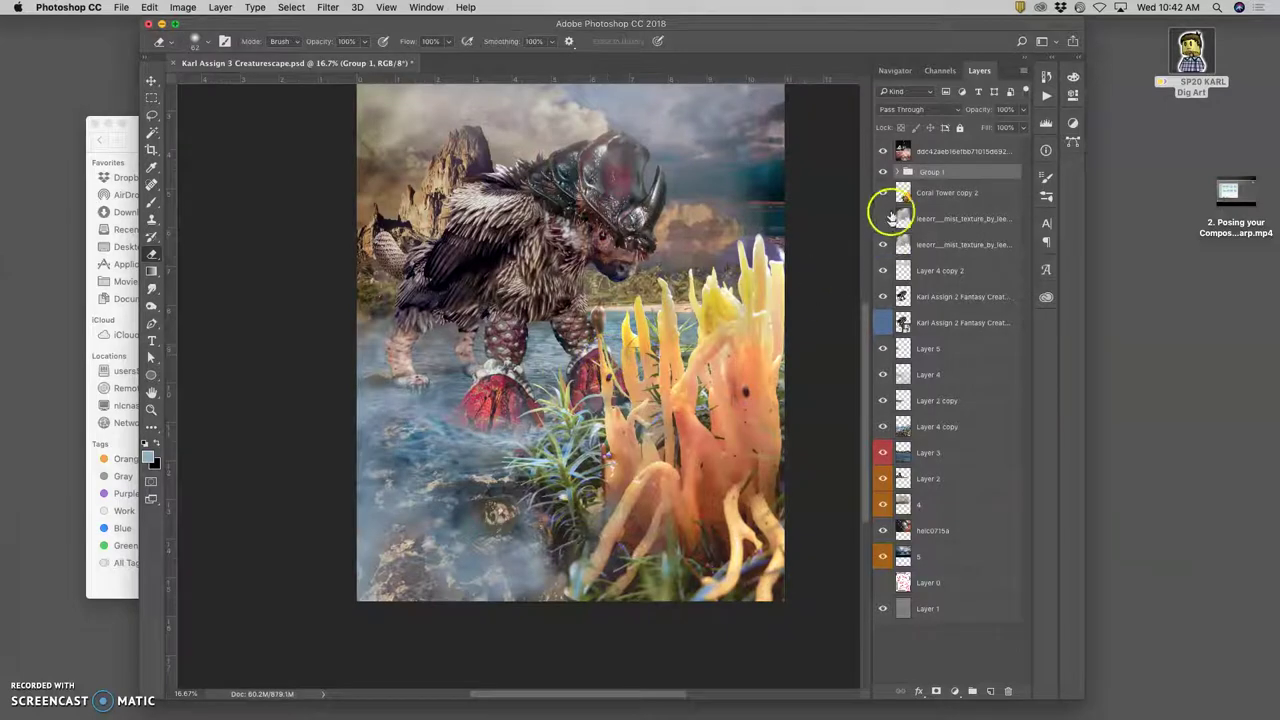
Step: Expand the water group and select the coral and plants by Magic Wand selecting the empty area of Coral Tower copy 2 and inverting
left_click(900, 172)
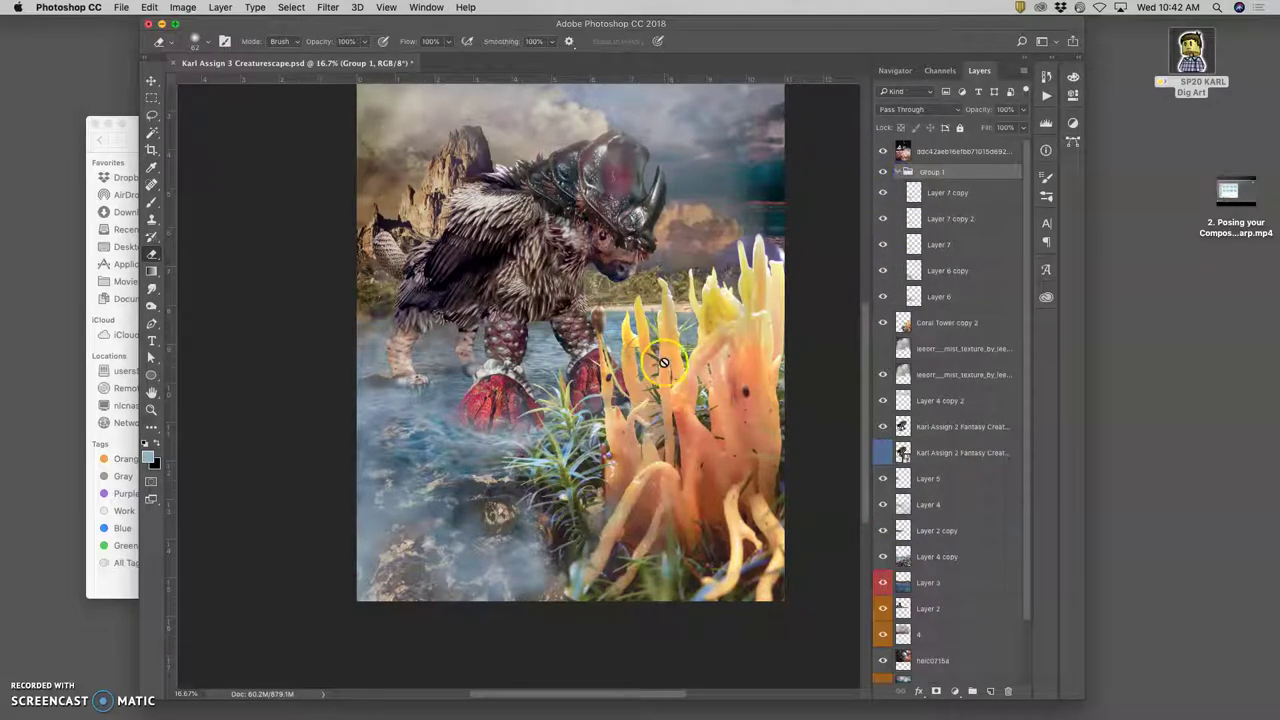
key("super+=")
key("super+=")
left_click_drag(657, 538, 602, 398)
left_click(928, 228)
left_click(803, 283)
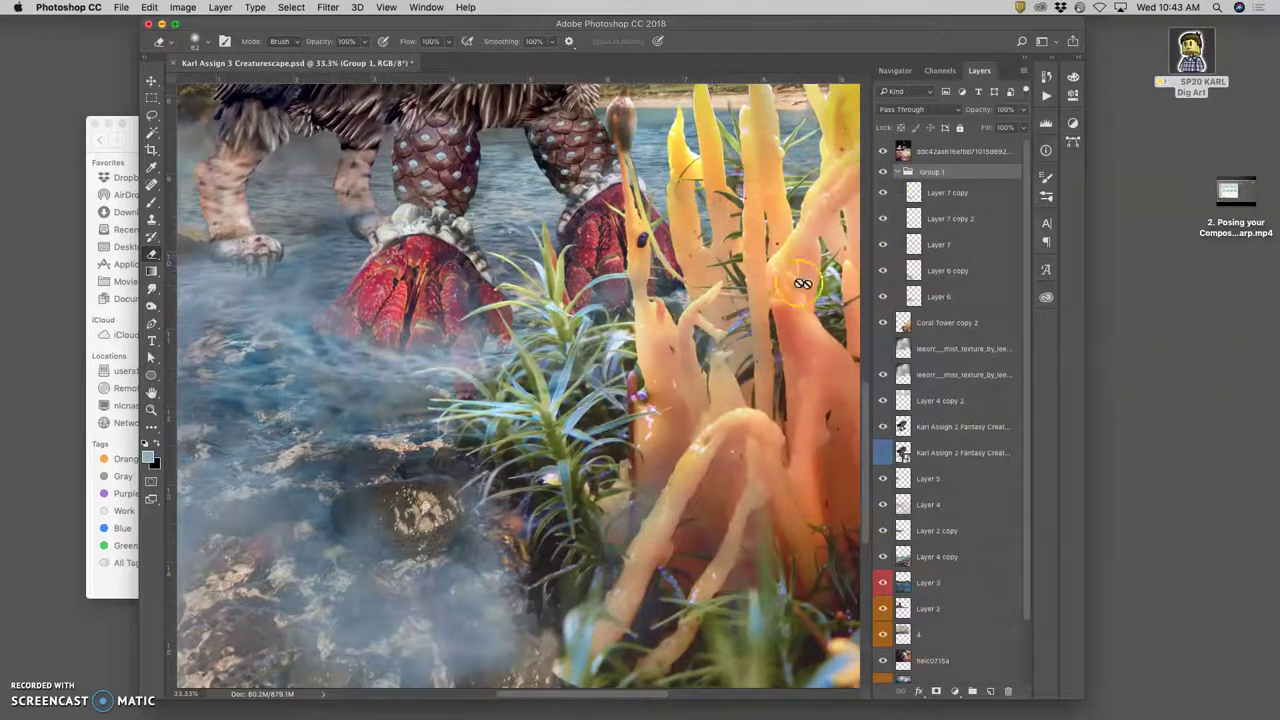
left_click(930, 325)
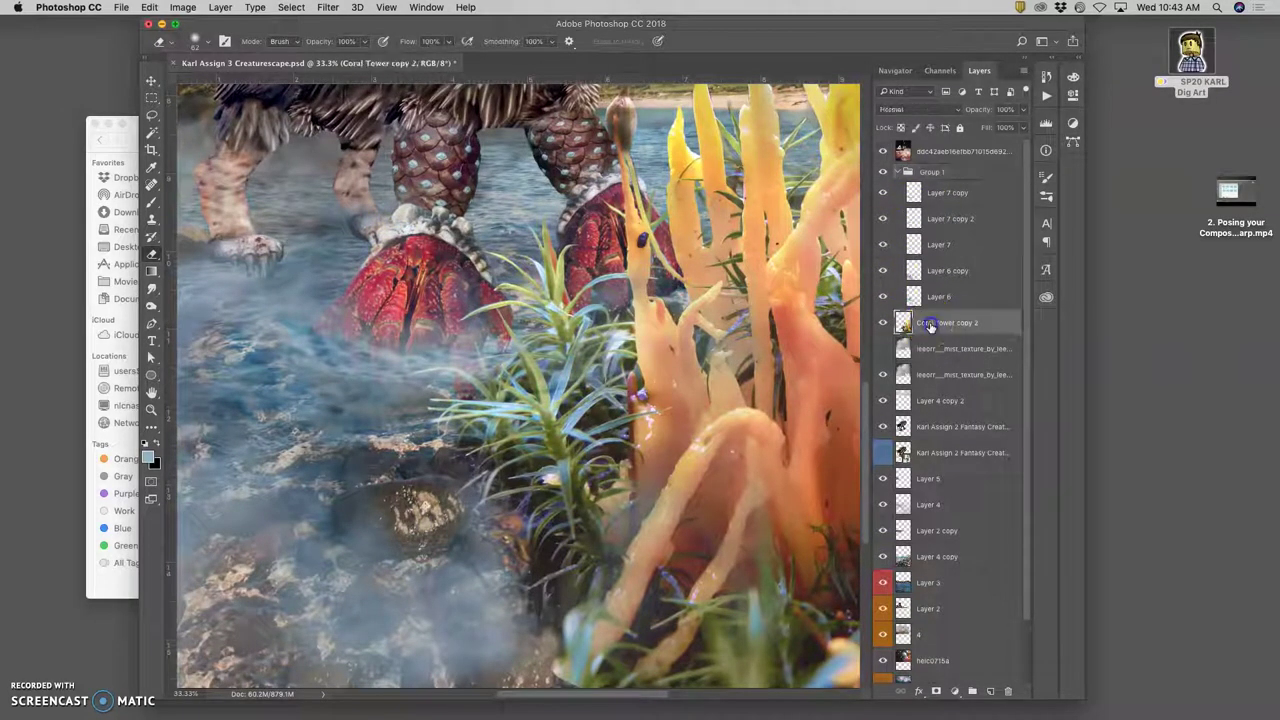
left_click(152, 133)
left_click(466, 228)
left_click(291, 7)
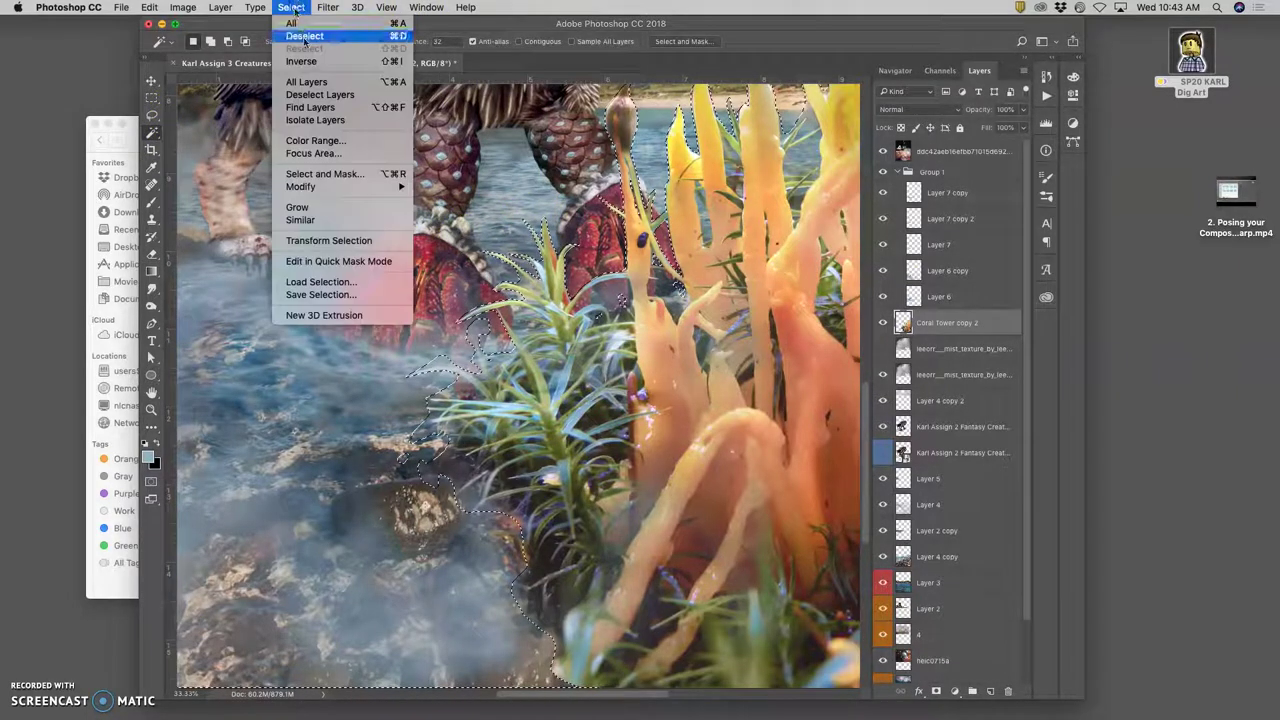
left_click(300, 59)
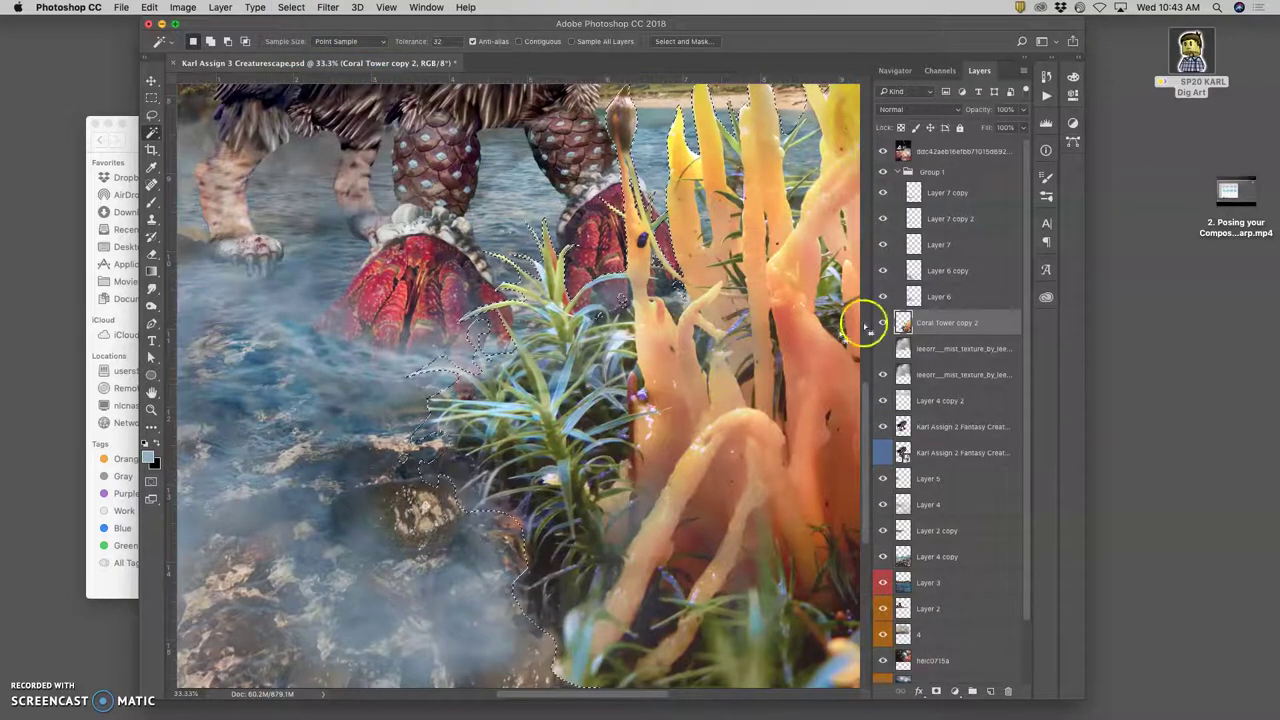
Step: Erase the water on Layer 6 that overlaps the selected plants, using a 185 px soft eraser
left_click(935, 302)
left_click(881, 323)
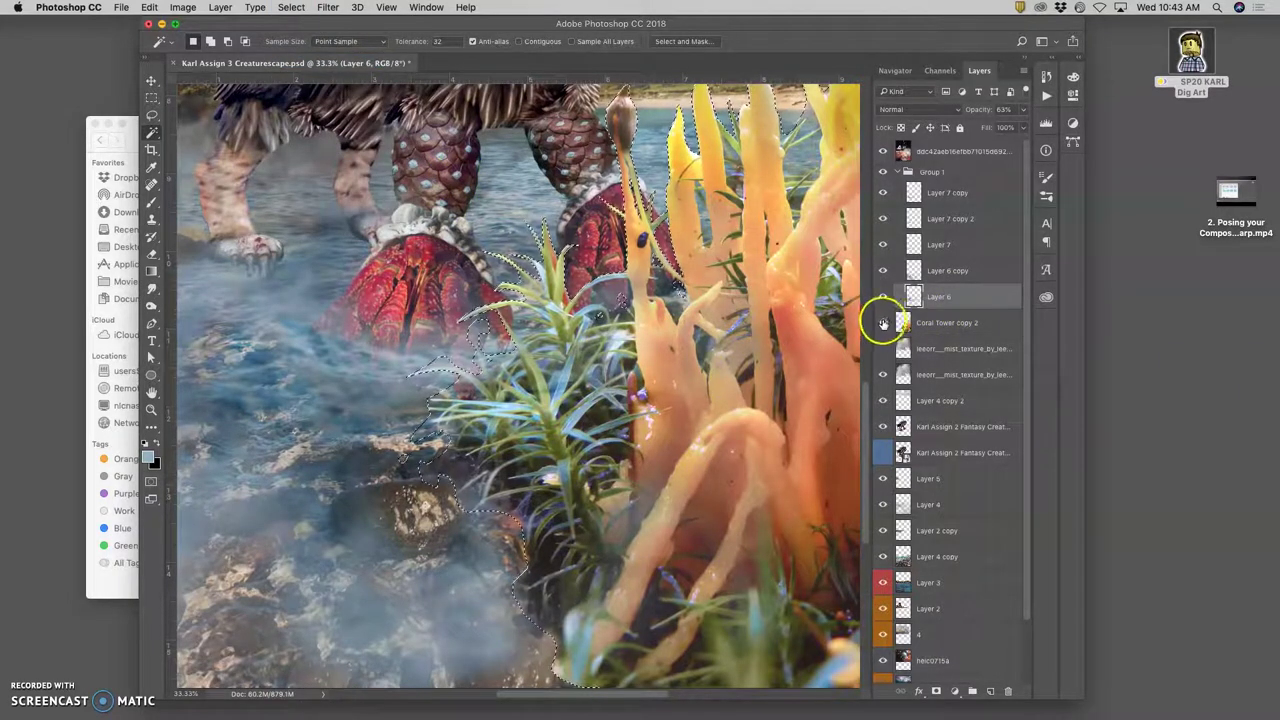
left_click(882, 306)
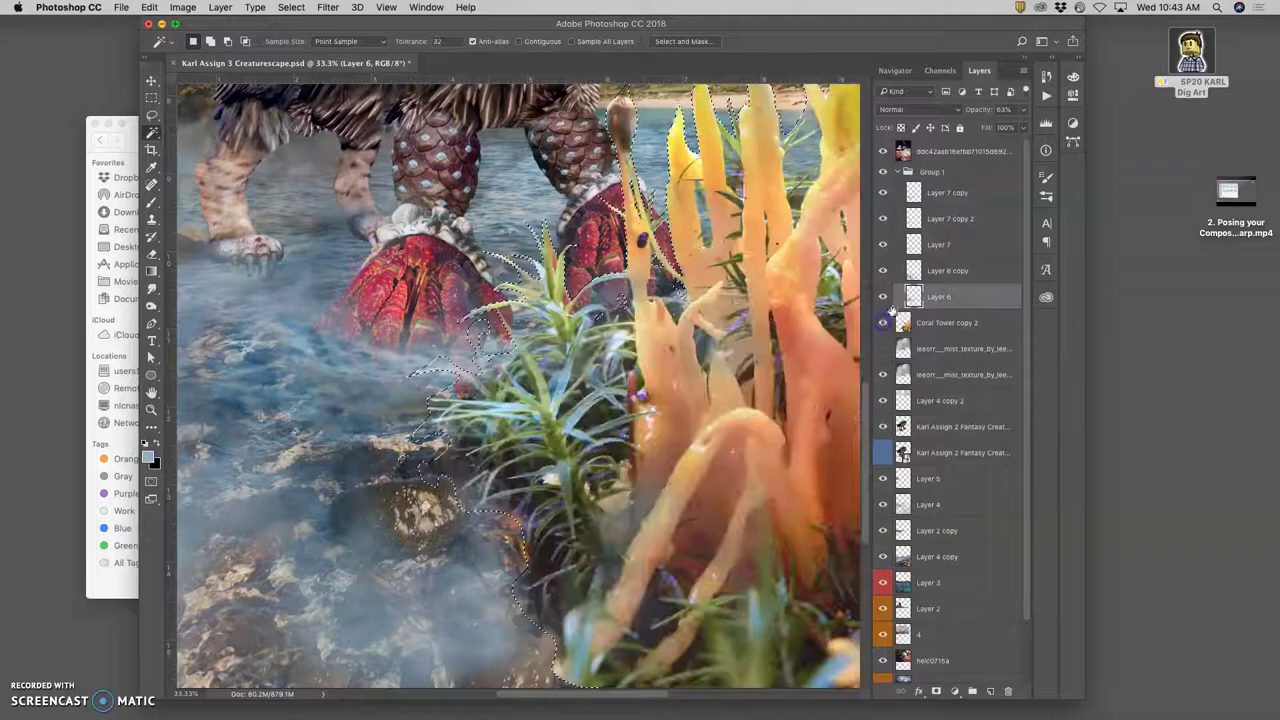
left_click(152, 255)
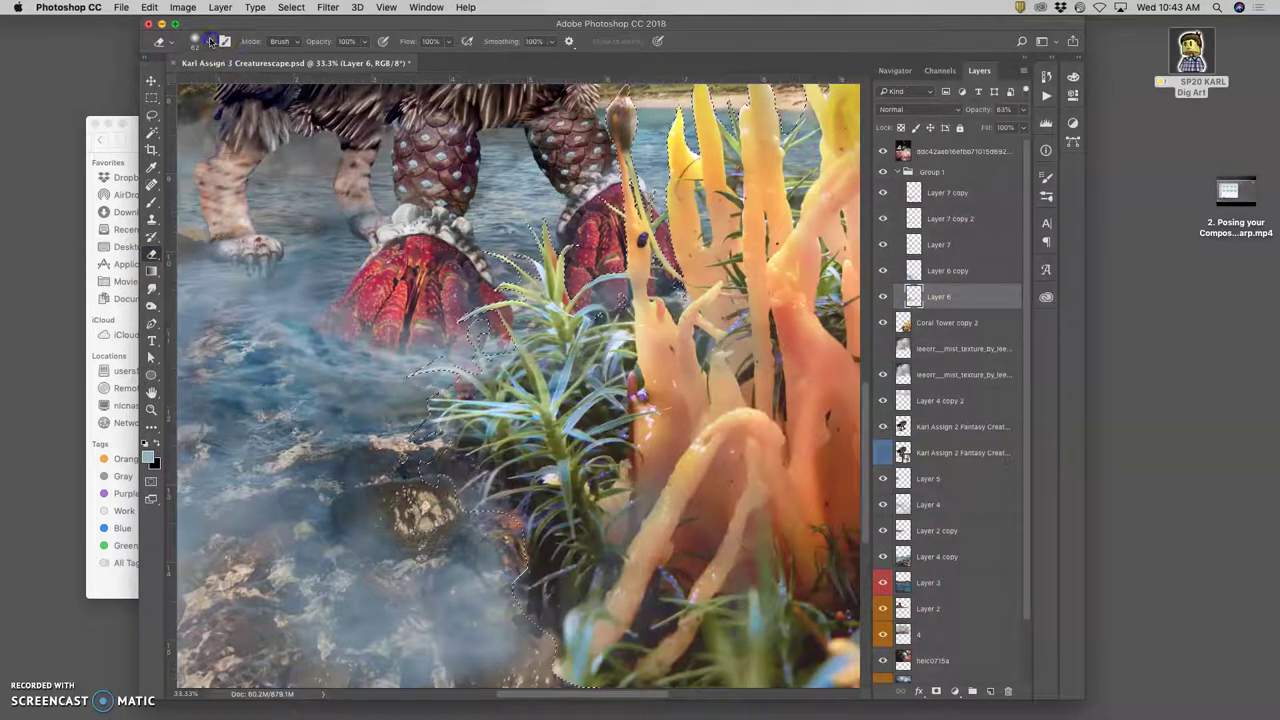
left_click(204, 42)
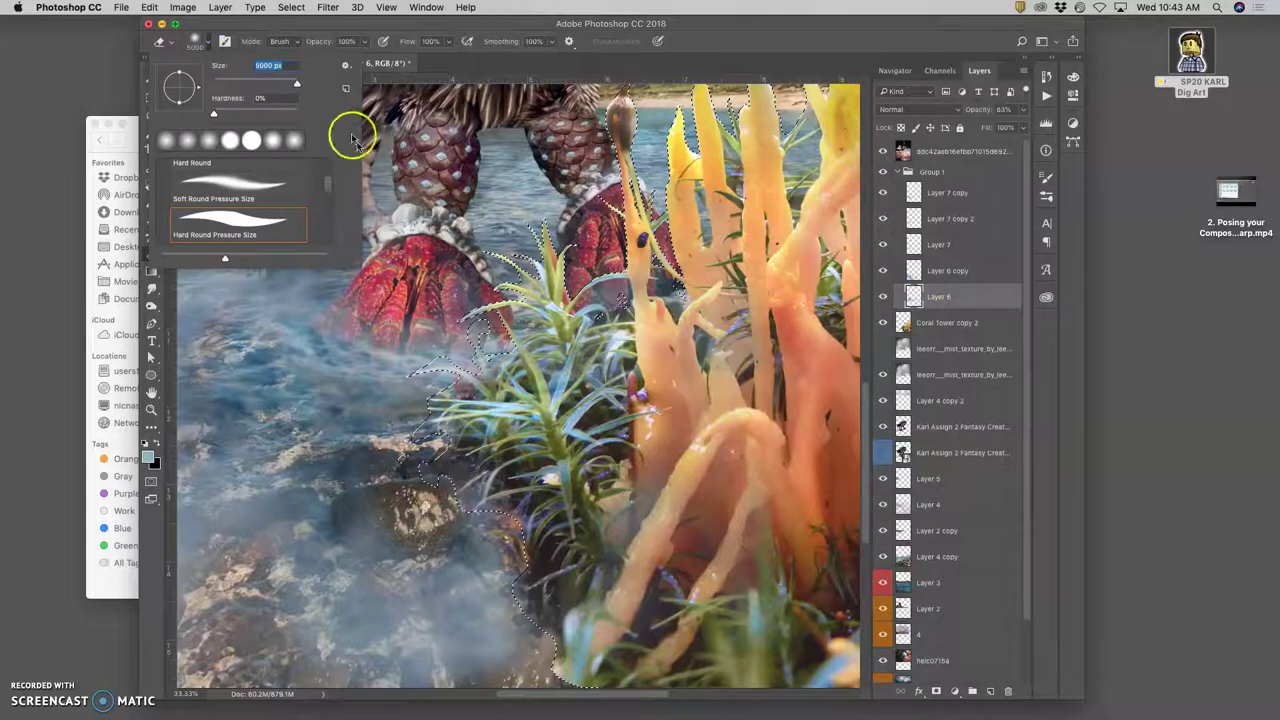
left_click_drag(292, 80, 272, 80)
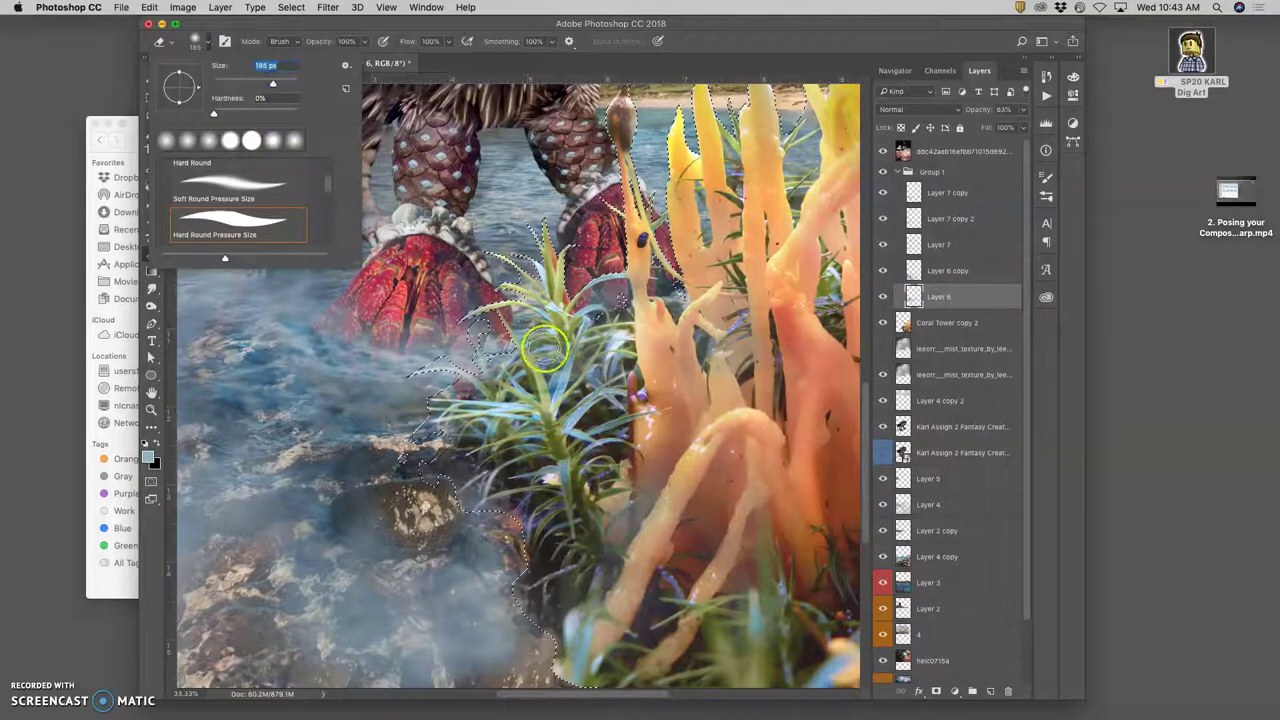
left_click(576, 403)
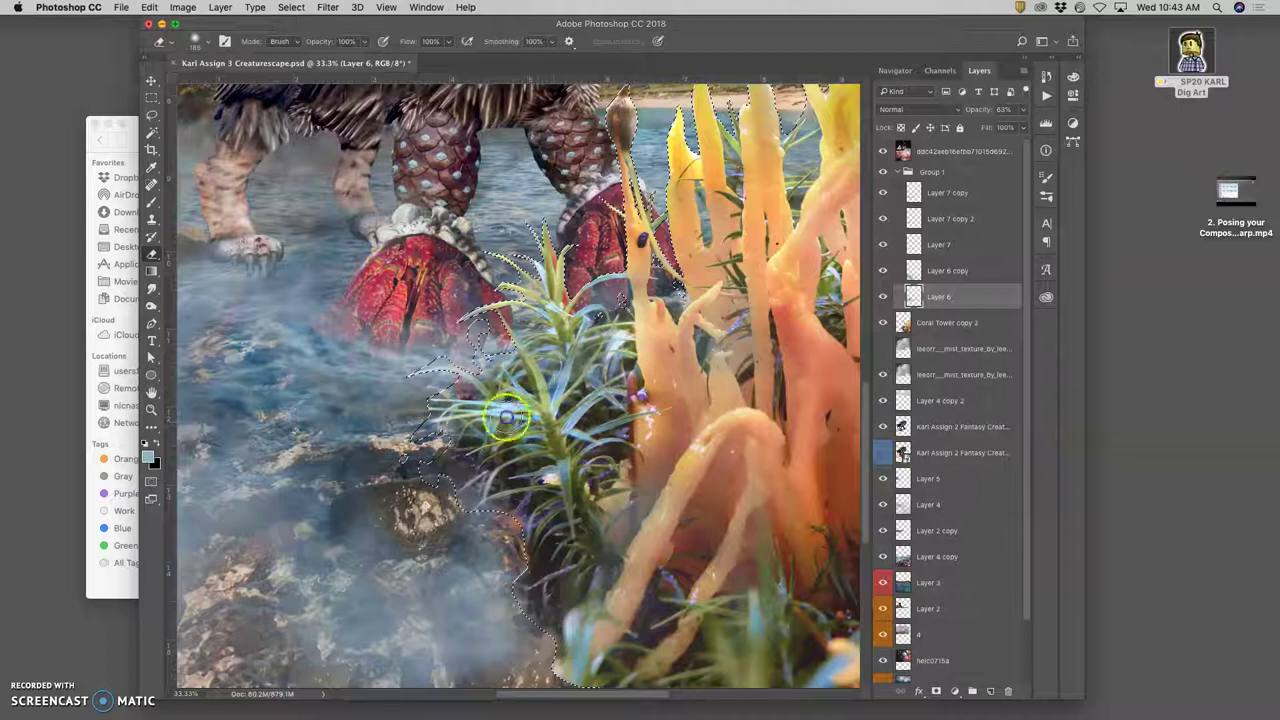
left_click(651, 407)
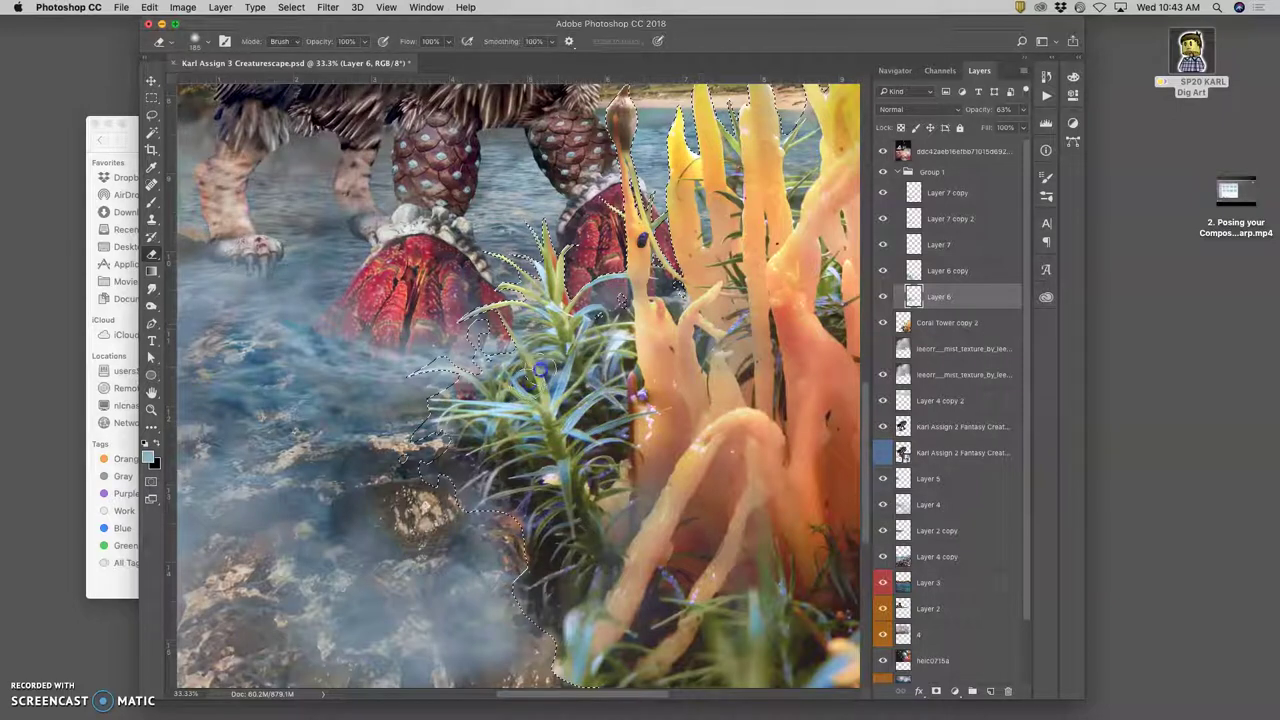
Step: Erase the water overlapping the selected coral and plants on Layer 6 copy and Layer 7
left_click(948, 270)
mouse_move(565, 360)
left_mouse_down()
mouse_move(545, 425)
mouse_move(609, 409)
mouse_move(617, 337)
left_mouse_up()
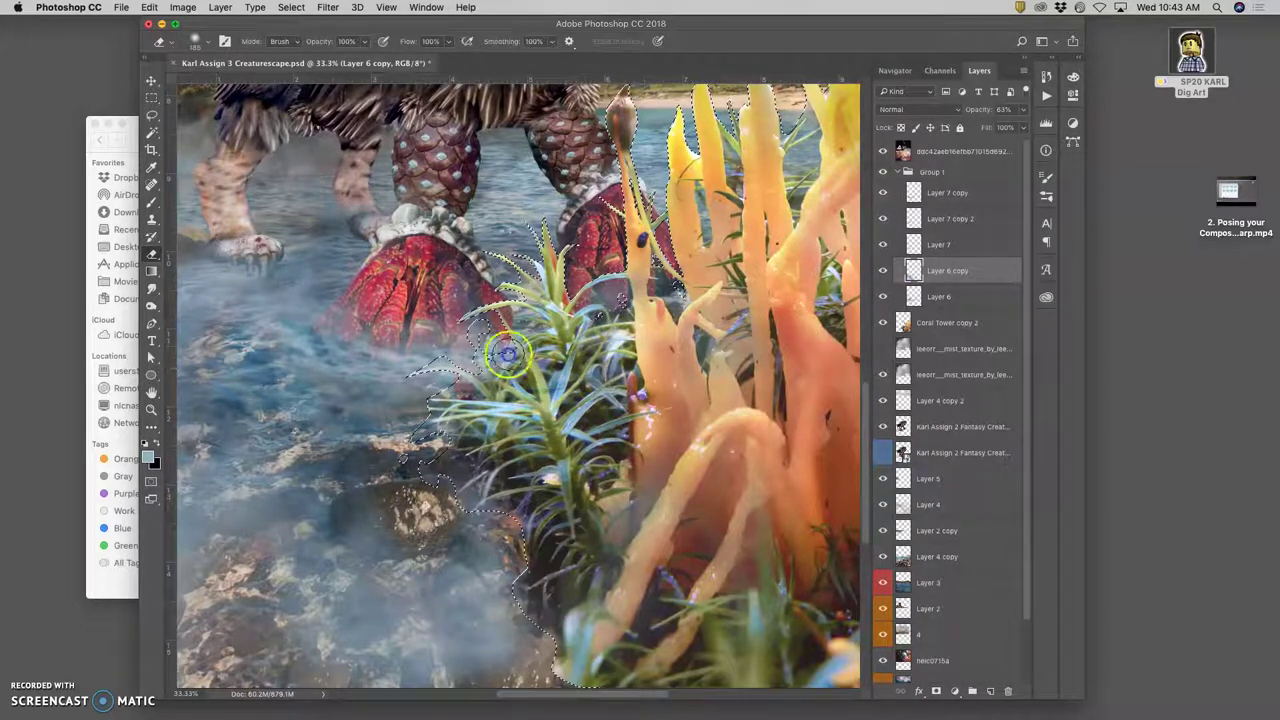
left_click(930, 245)
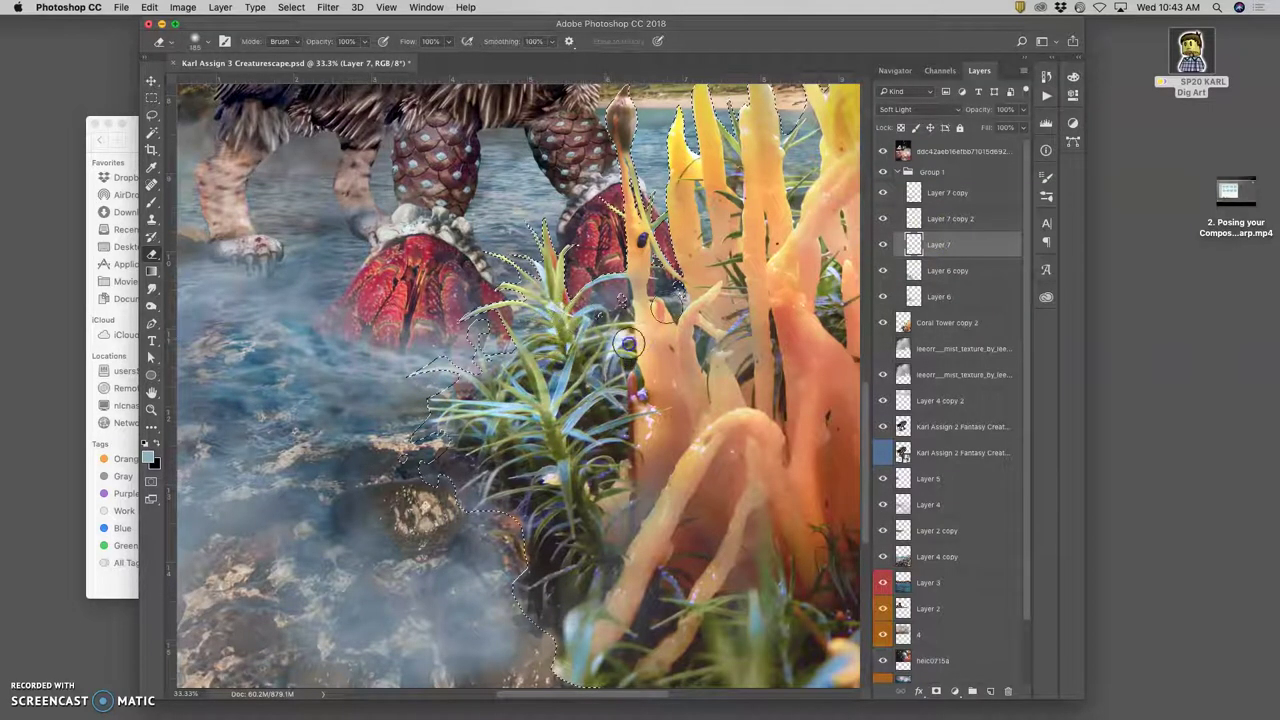
mouse_move(628, 343)
left_mouse_down()
mouse_move(612, 314)
mouse_move(591, 467)
mouse_move(610, 385)
mouse_move(556, 361)
mouse_move(496, 412)
mouse_move(472, 380)
left_mouse_up()
Step: Erase the overlapping water from the selected plants on Layer 7 copy 2 and Layer 7 copy, and clear the selection
key("alt+bracketright")
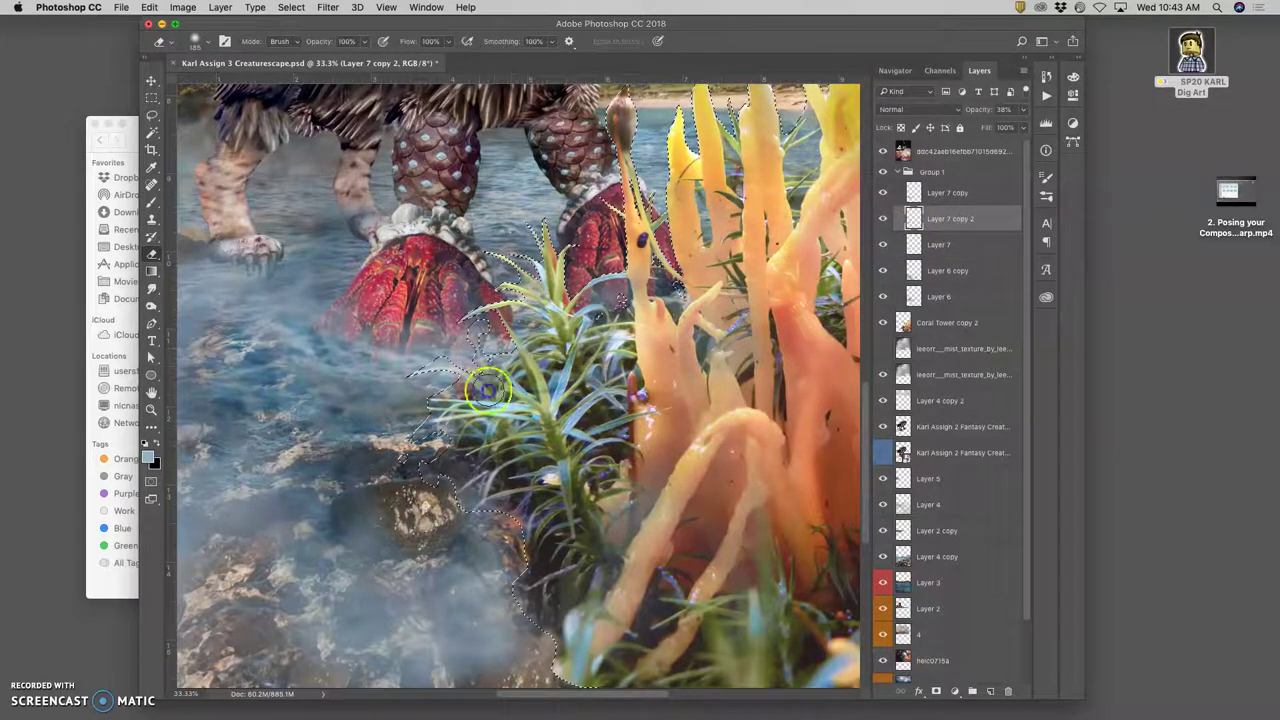
mouse_move(490, 407)
left_mouse_down()
mouse_move(428, 357)
mouse_move(423, 369)
left_mouse_up()
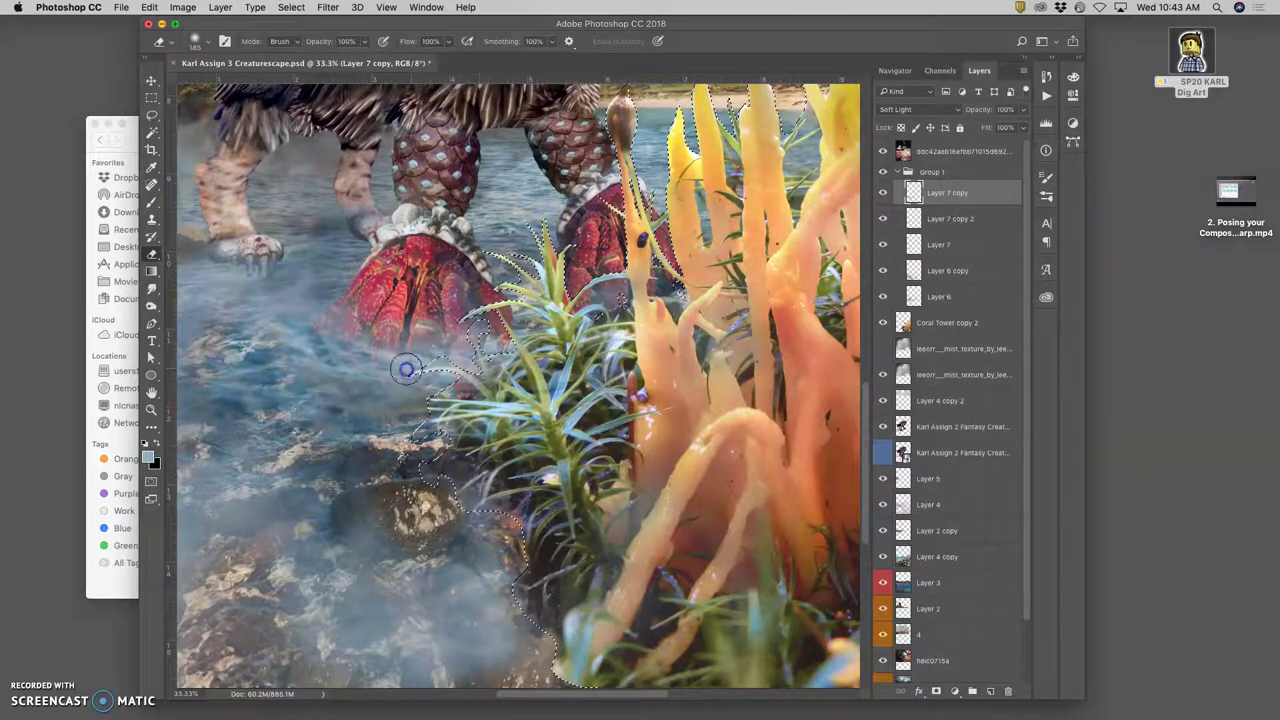
mouse_move(406, 369)
left_mouse_down()
mouse_move(504, 350)
mouse_move(551, 317)
mouse_move(556, 269)
mouse_move(588, 351)
mouse_move(480, 451)
mouse_move(593, 361)
mouse_move(571, 463)
mouse_move(526, 431)
mouse_move(532, 378)
mouse_move(600, 347)
mouse_move(565, 478)
left_mouse_up()
scroll(640, 440, "down", 2)
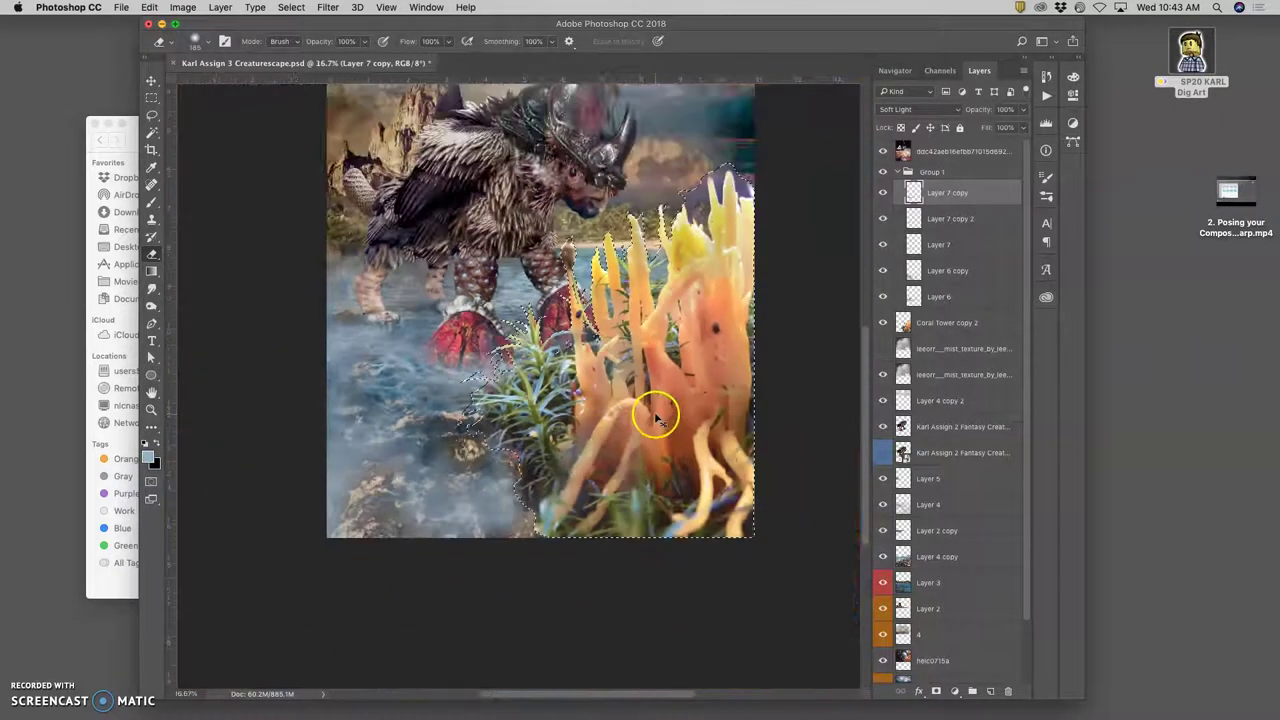
key("super+d")
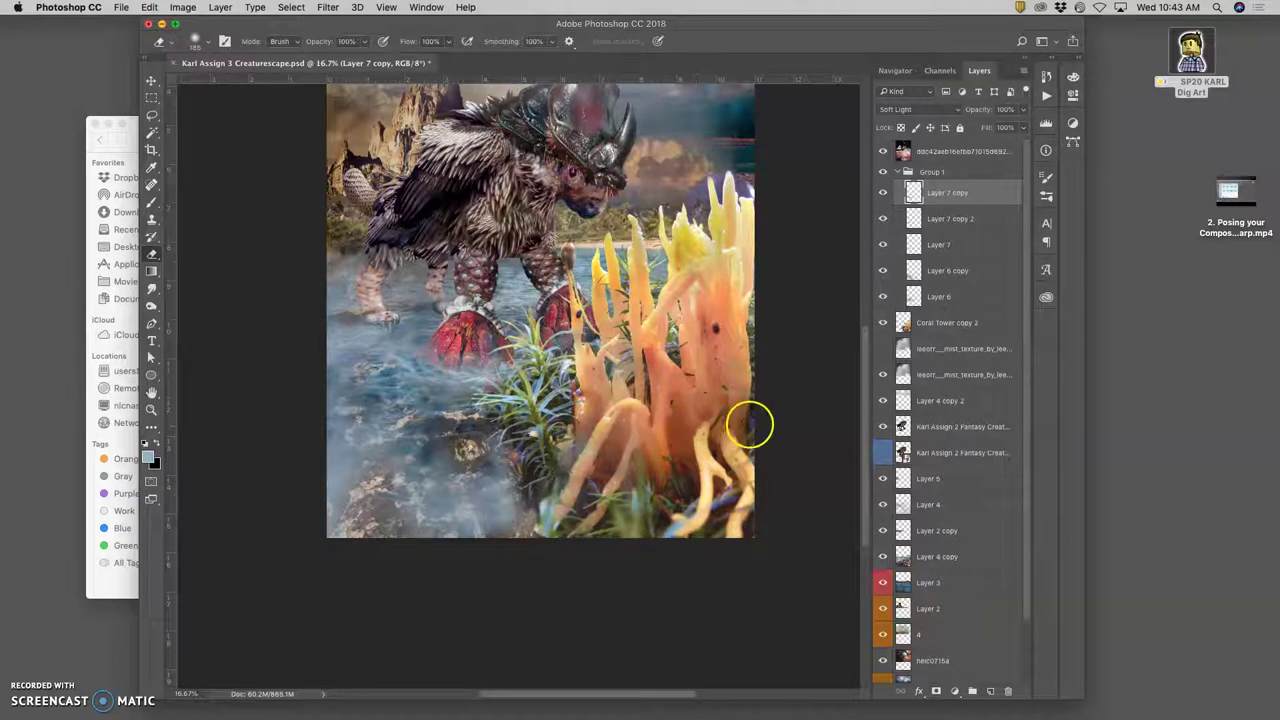
Step: Check Layer 6 copy and Layer 6 by toggling their visibility, and softly erase Layer 6's water around the front red claw at 18% eraser opacity
key("super+plus")
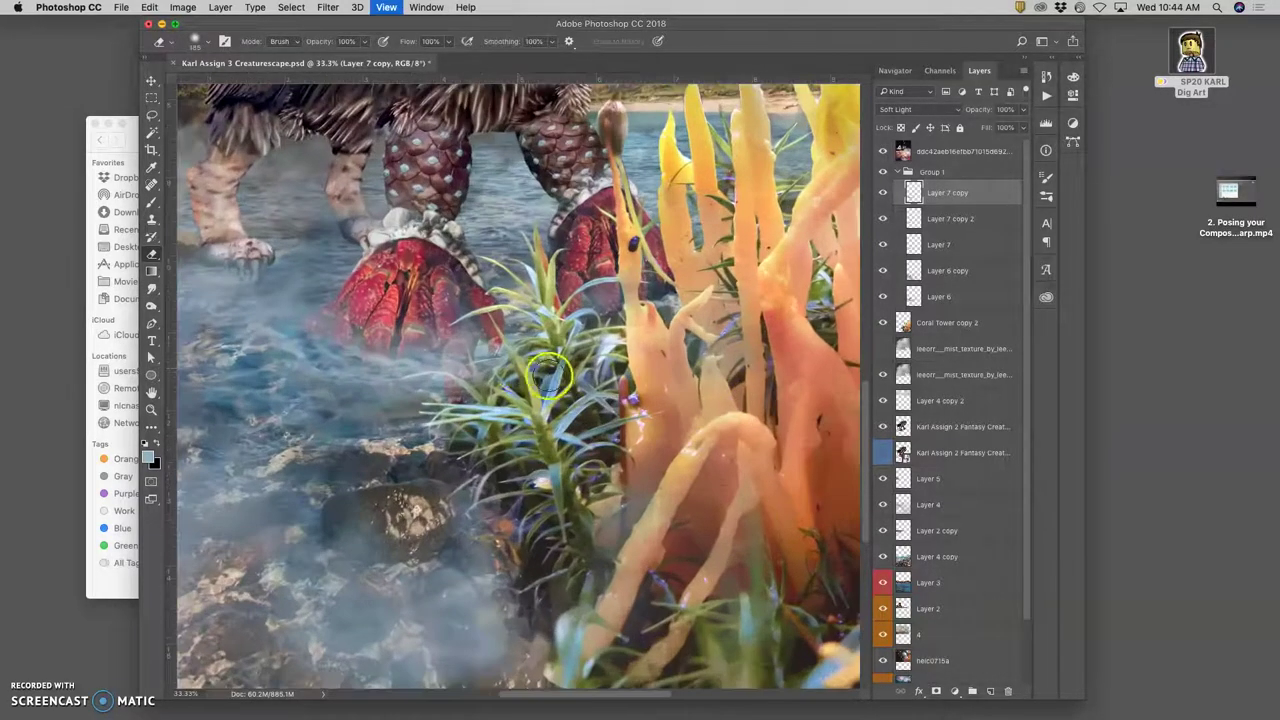
scroll(487, 335, "left", 5)
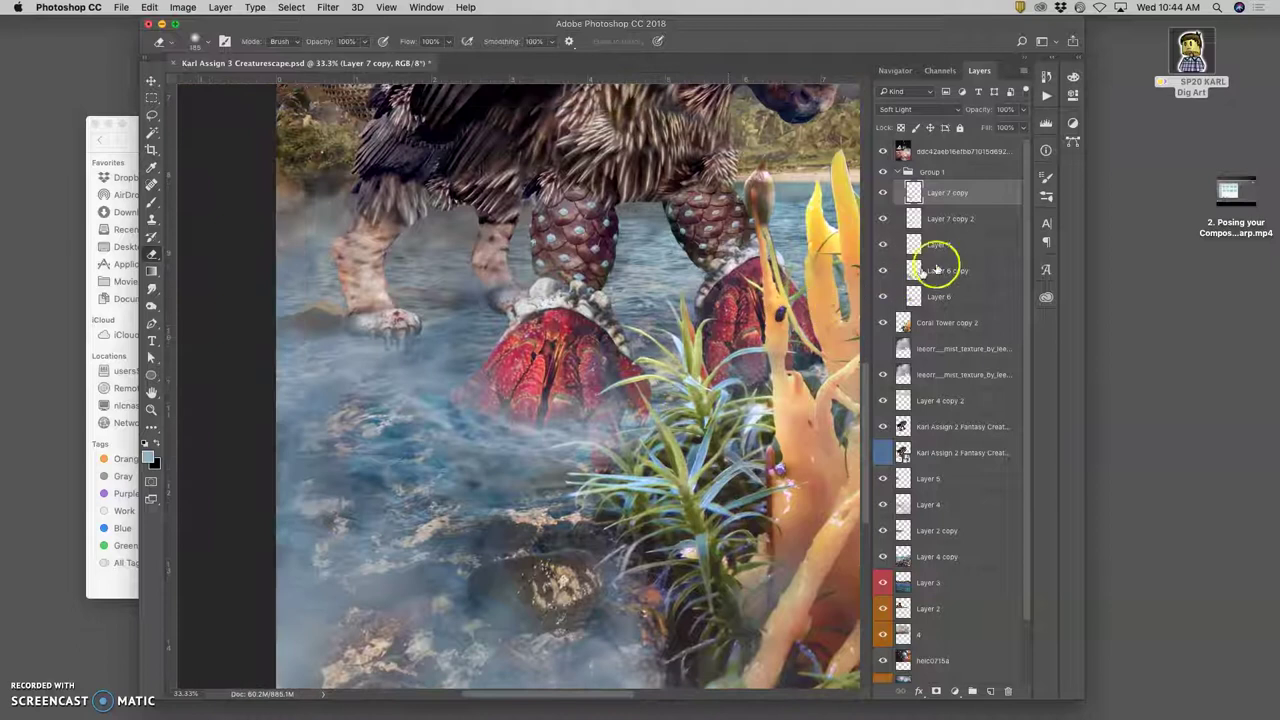
left_click(884, 271)
left_click(884, 271)
left_click(883, 296)
left_click(883, 296)
left_click(943, 296)
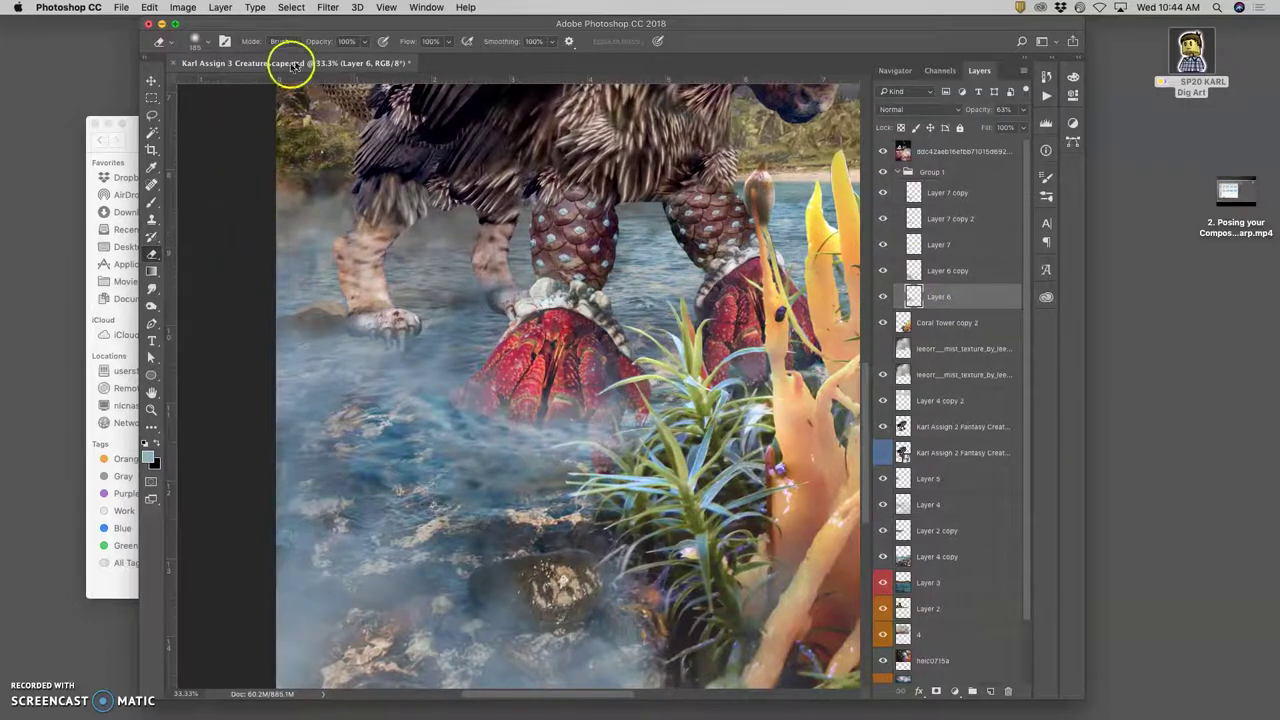
left_click(363, 43)
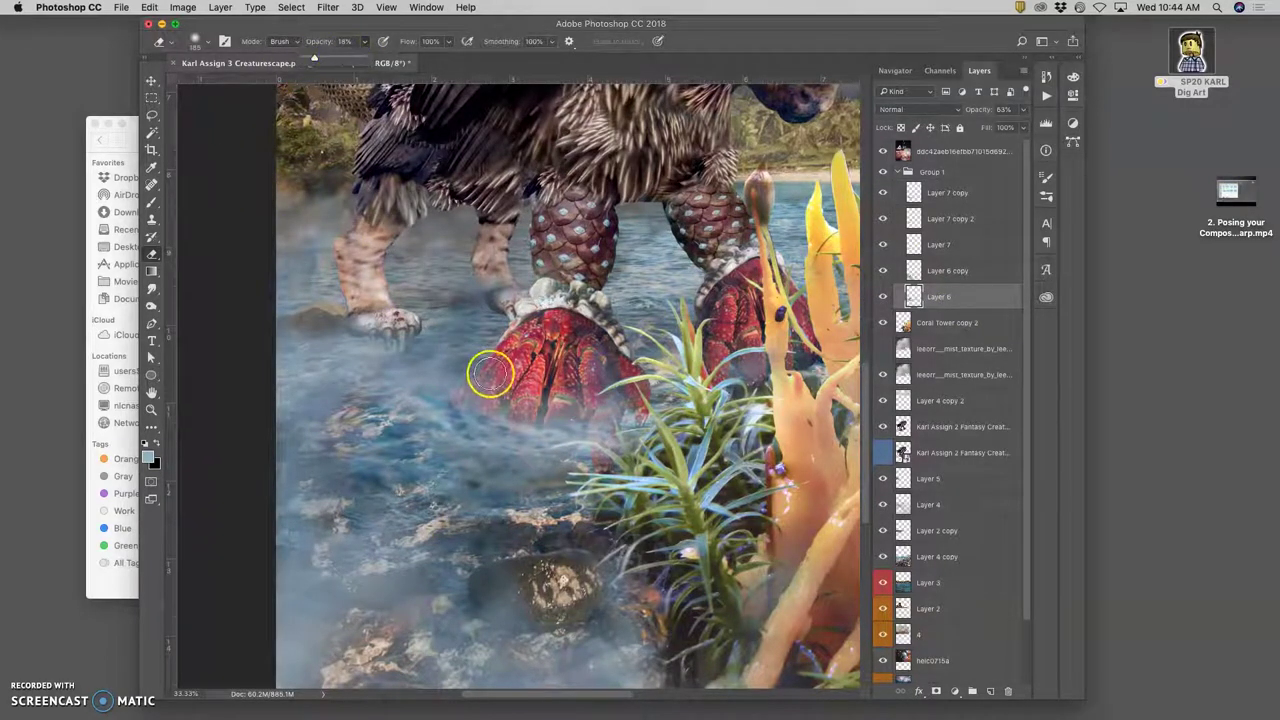
left_click(491, 370)
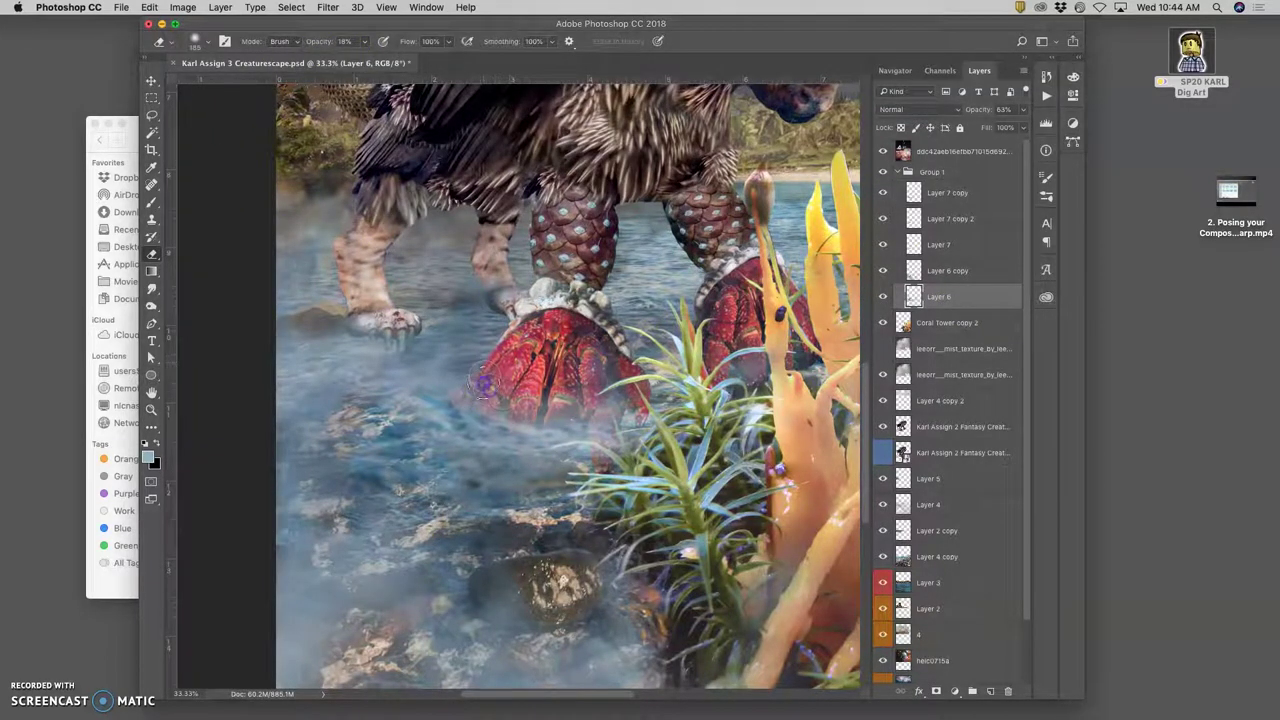